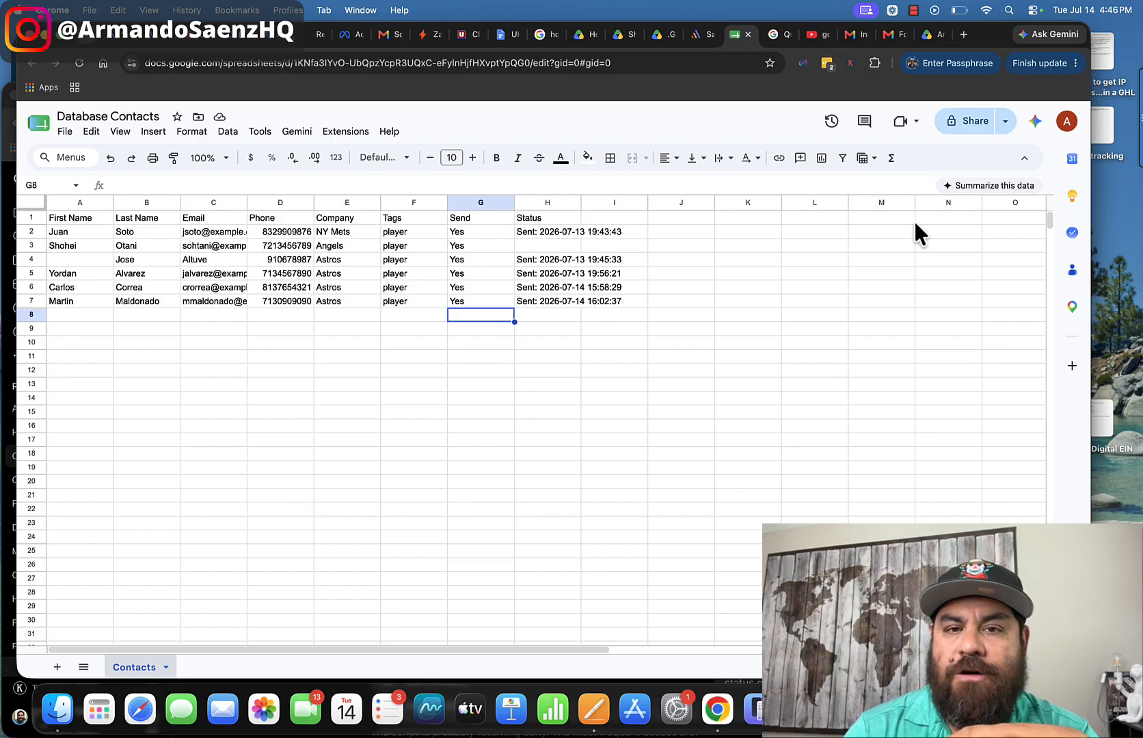
# Fill row 8 of the Contacts sheet with a new contact's first name, last name, e-mail and phone, company Blue Jays and tag player.
pyautogui.click(706, 35)
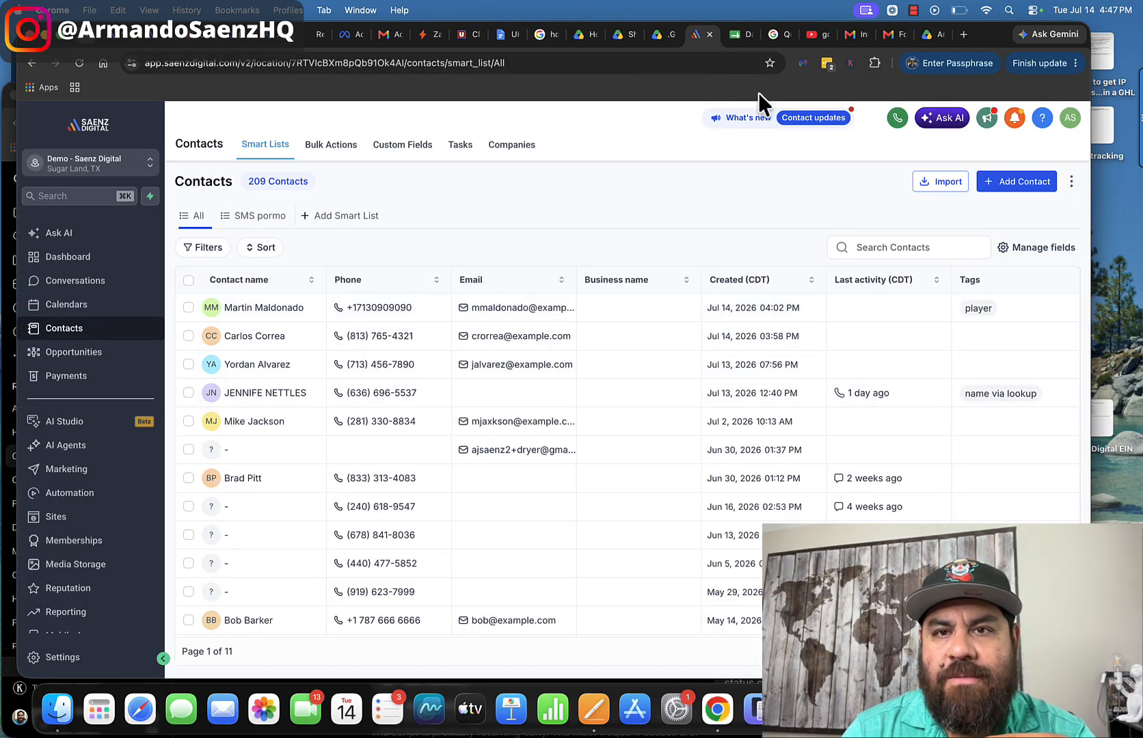
pyautogui.click(741, 35)
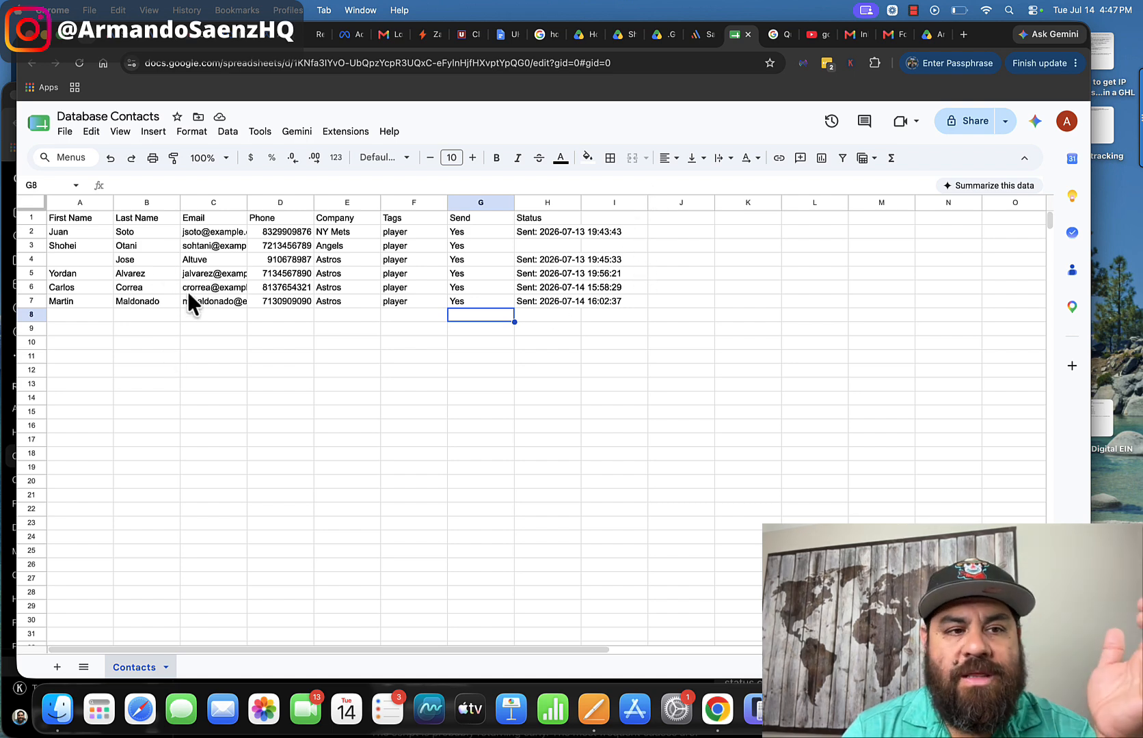
pyautogui.click(80, 315)
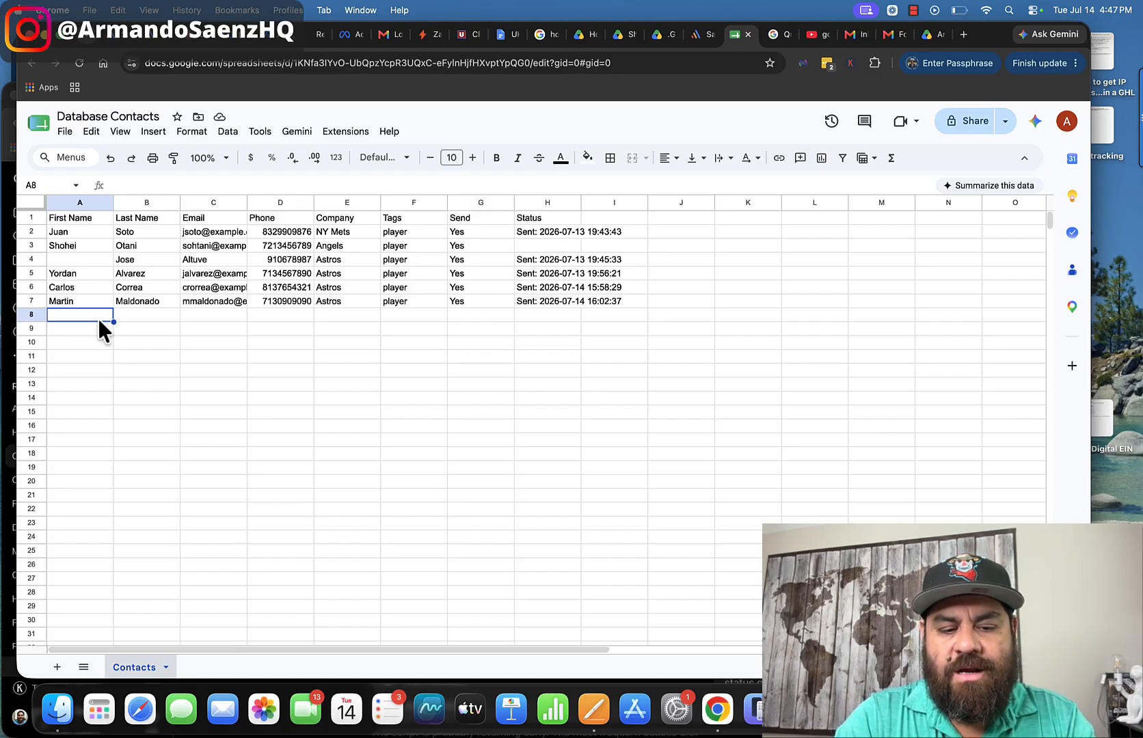
pyautogui.write('Geroge')
pyautogui.press('Tab')
pyautogui.write('Springer')
pyautogui.press('Tab')
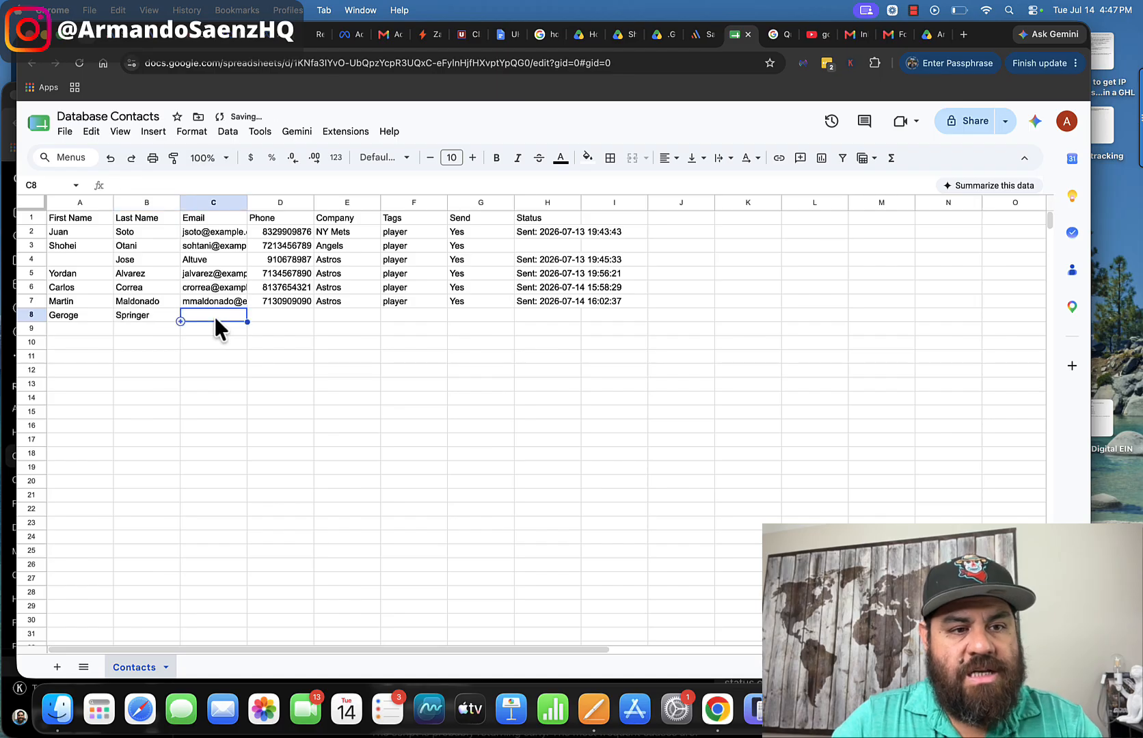
pyautogui.write('gsp')
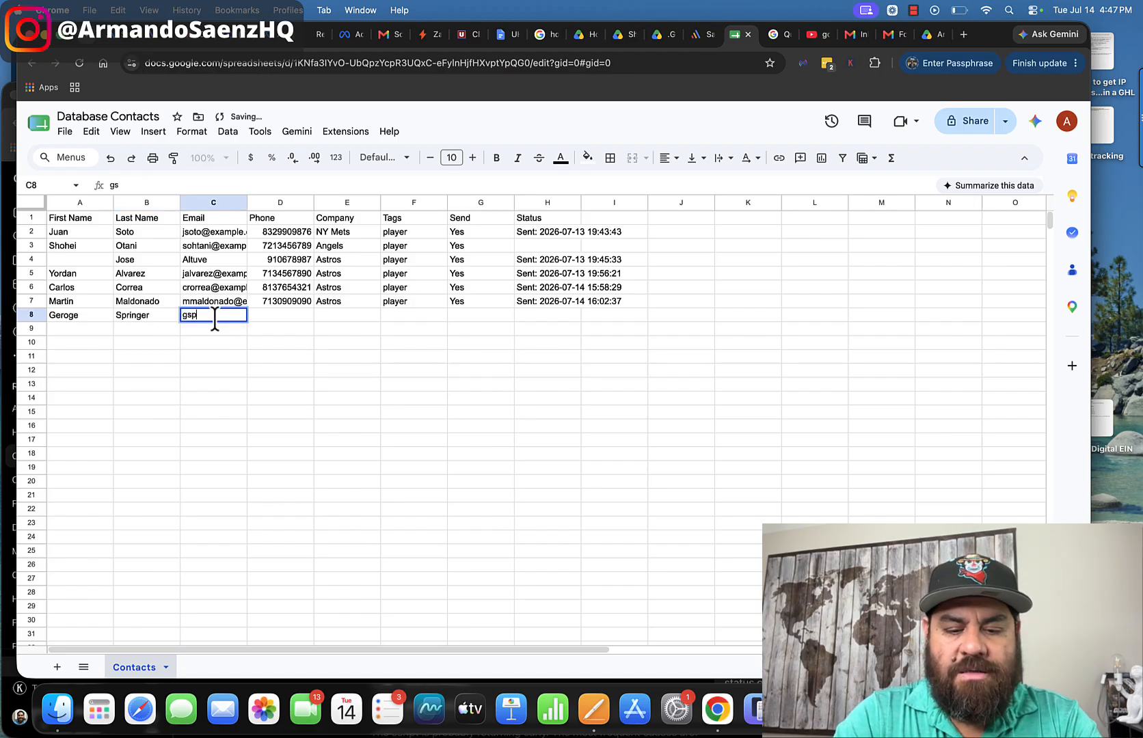
pyautogui.write('ringer@')
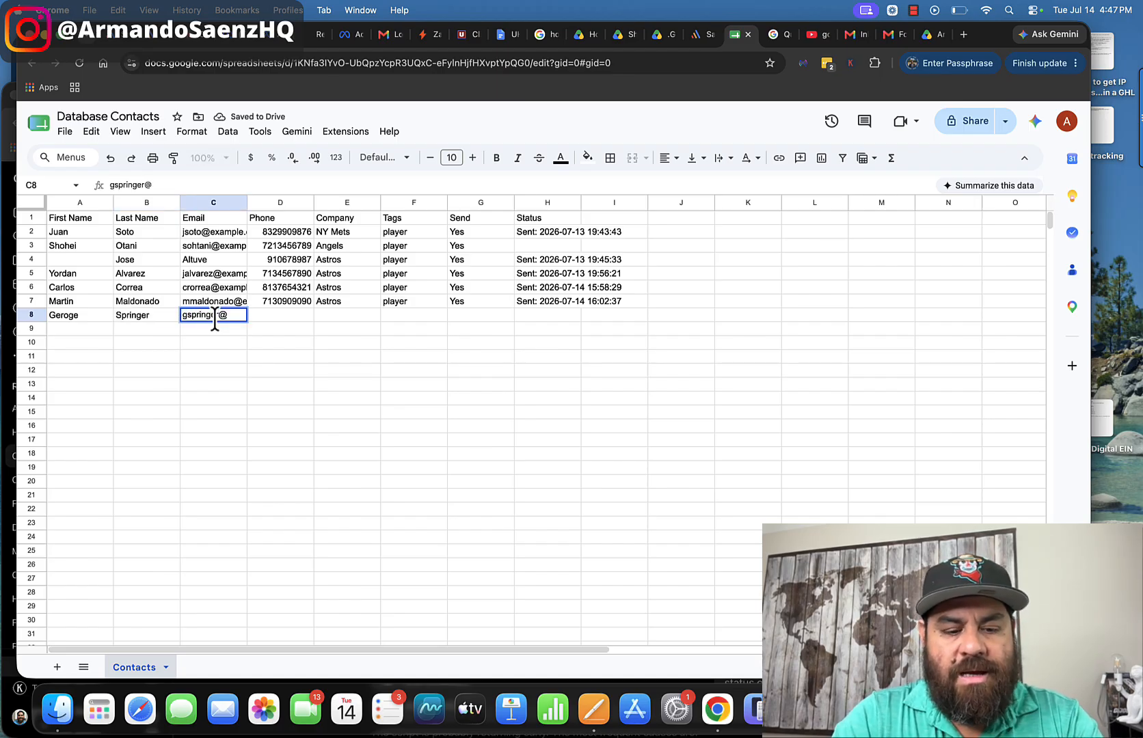
pyautogui.write('example.com')
pyautogui.press('Tab')
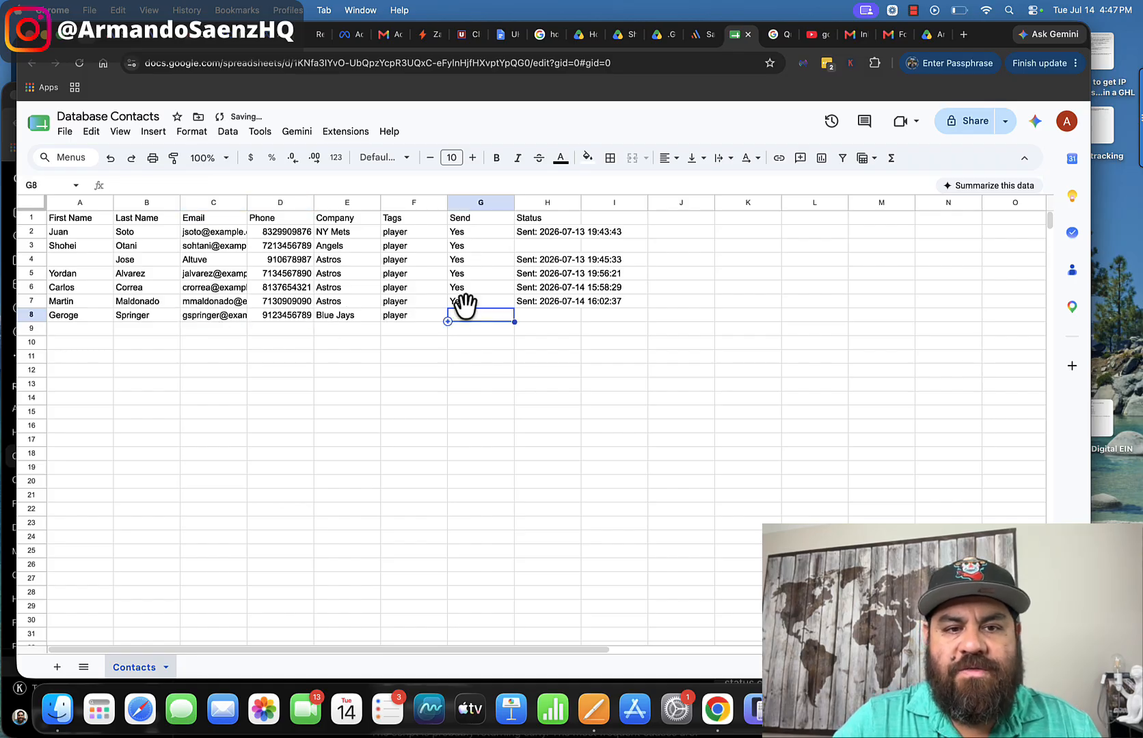
# Set Send to Yes for the new contact in row 8, and fit the Status column's width to its contents.
pyautogui.click(401, 331)
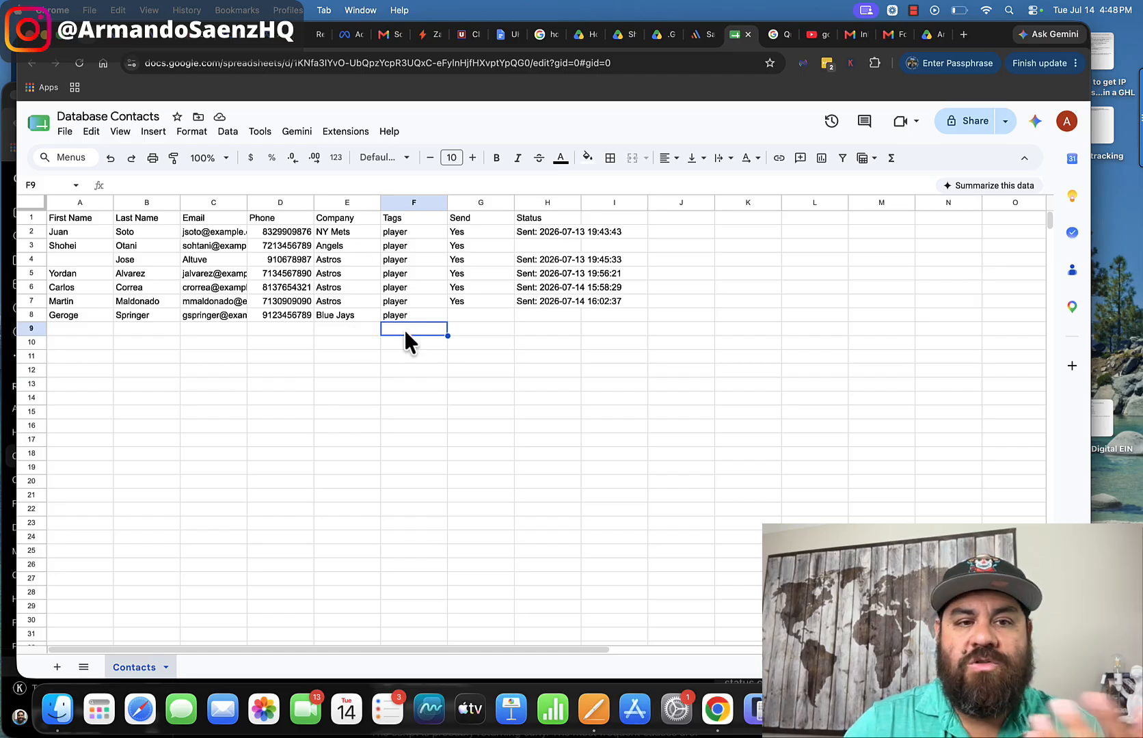
pyautogui.click(469, 317)
pyautogui.write('Yes')
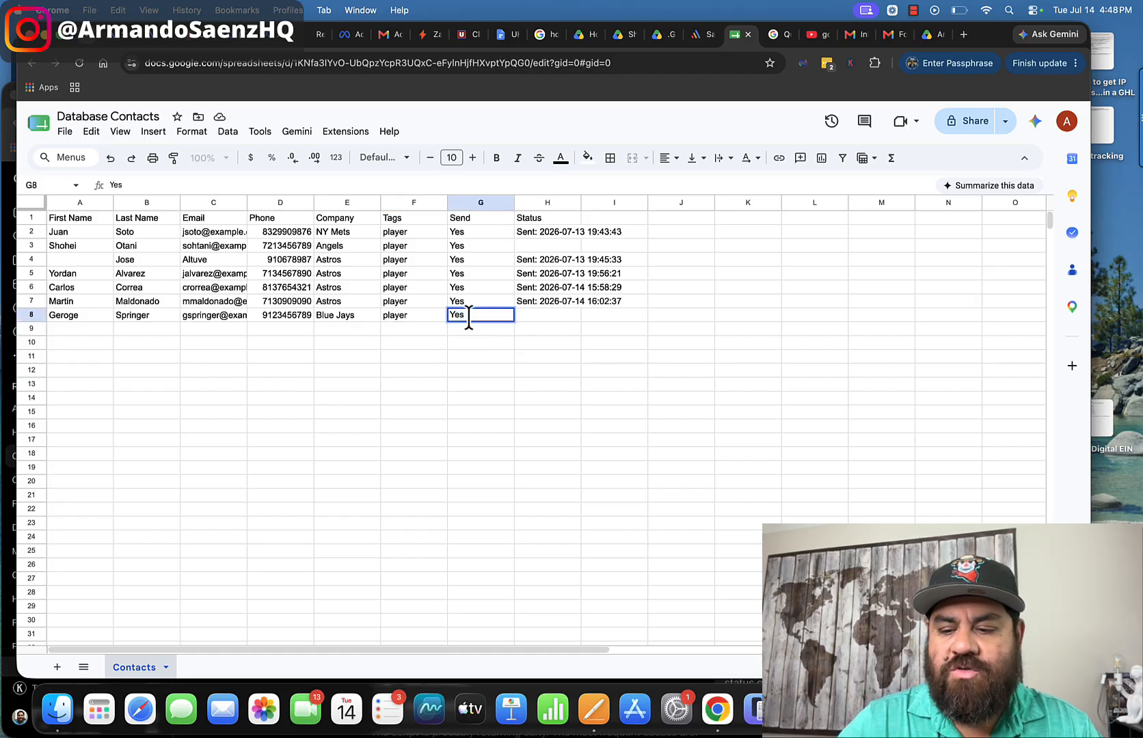
pyautogui.press('Return')
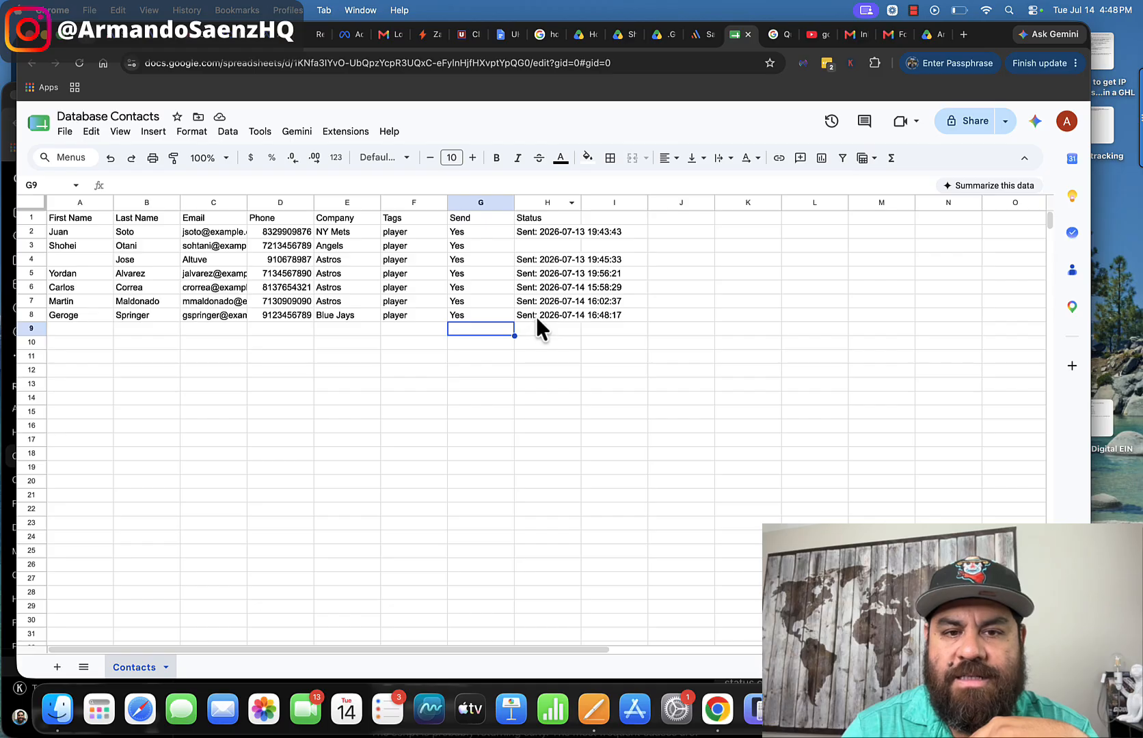
pyautogui.doubleClick(581, 203)
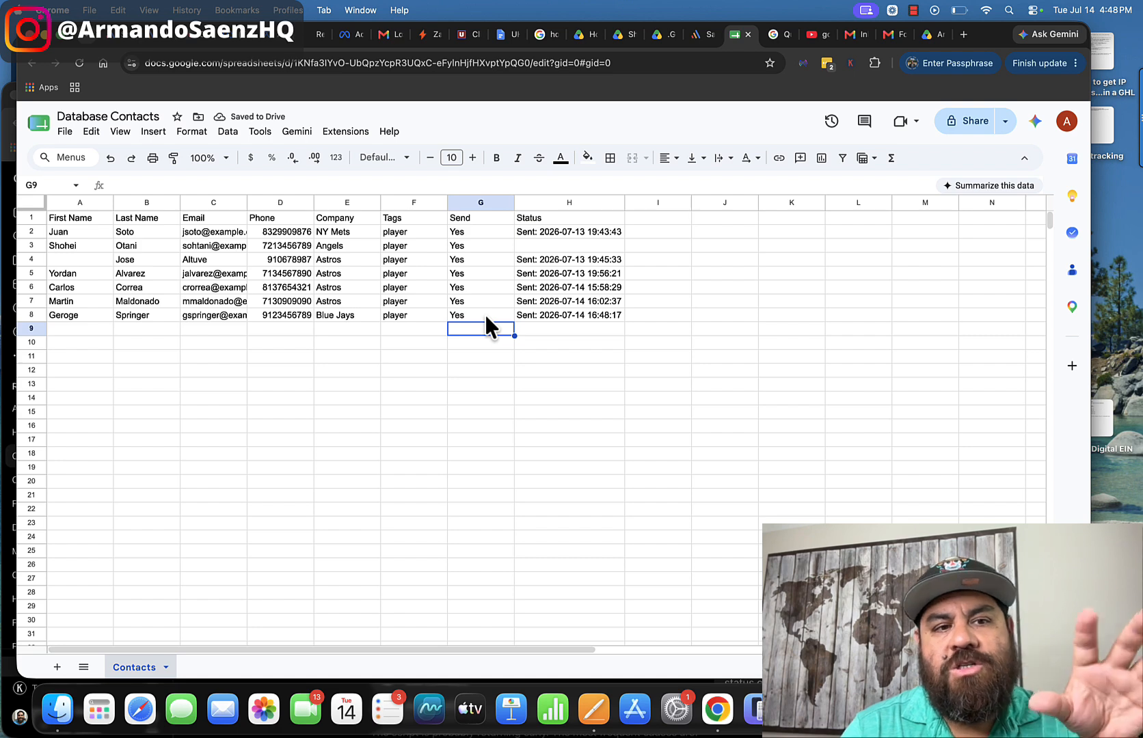
# Switch to the Saenz Digital CRM, reload its contacts list to check for the new contact, and return to the Database Contacts spreadsheet.
pyautogui.click(700, 35)
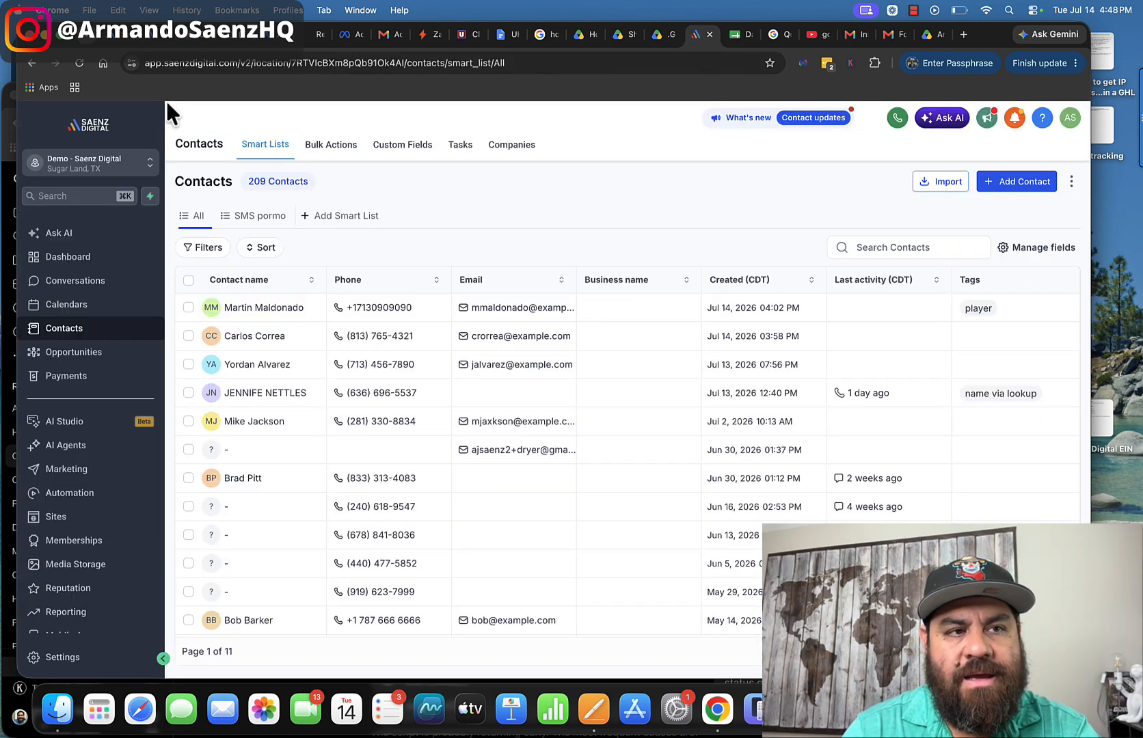
pyautogui.click(80, 64)
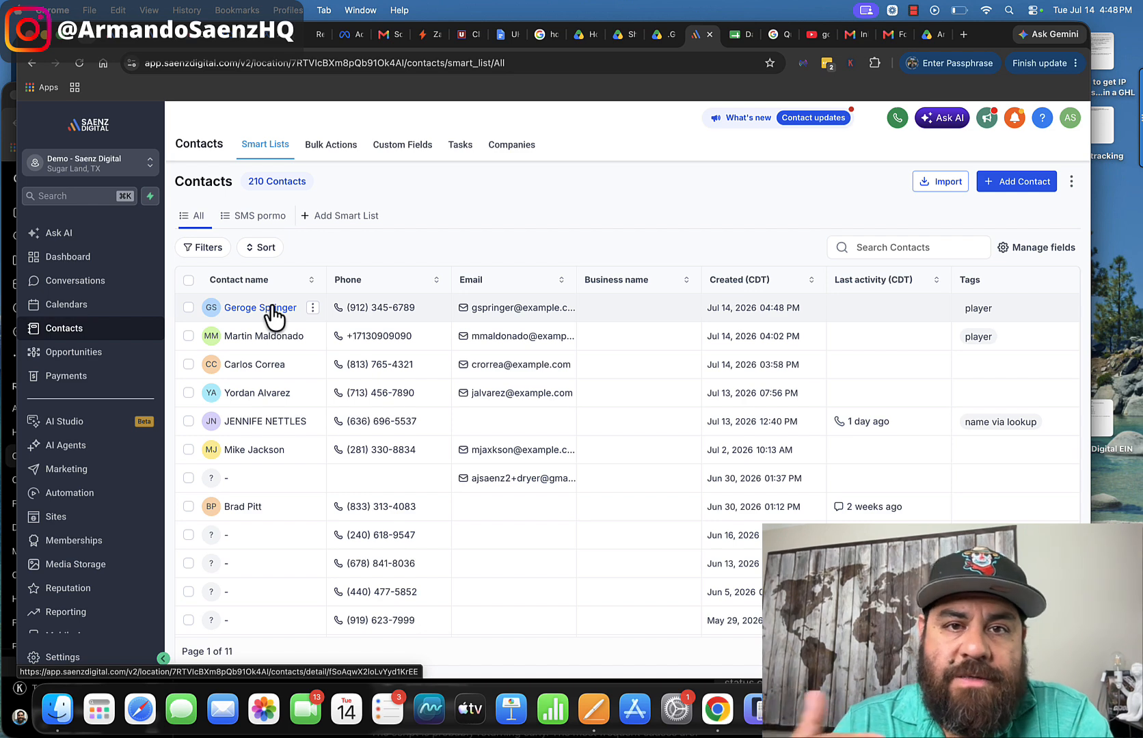
pyautogui.click(738, 36)
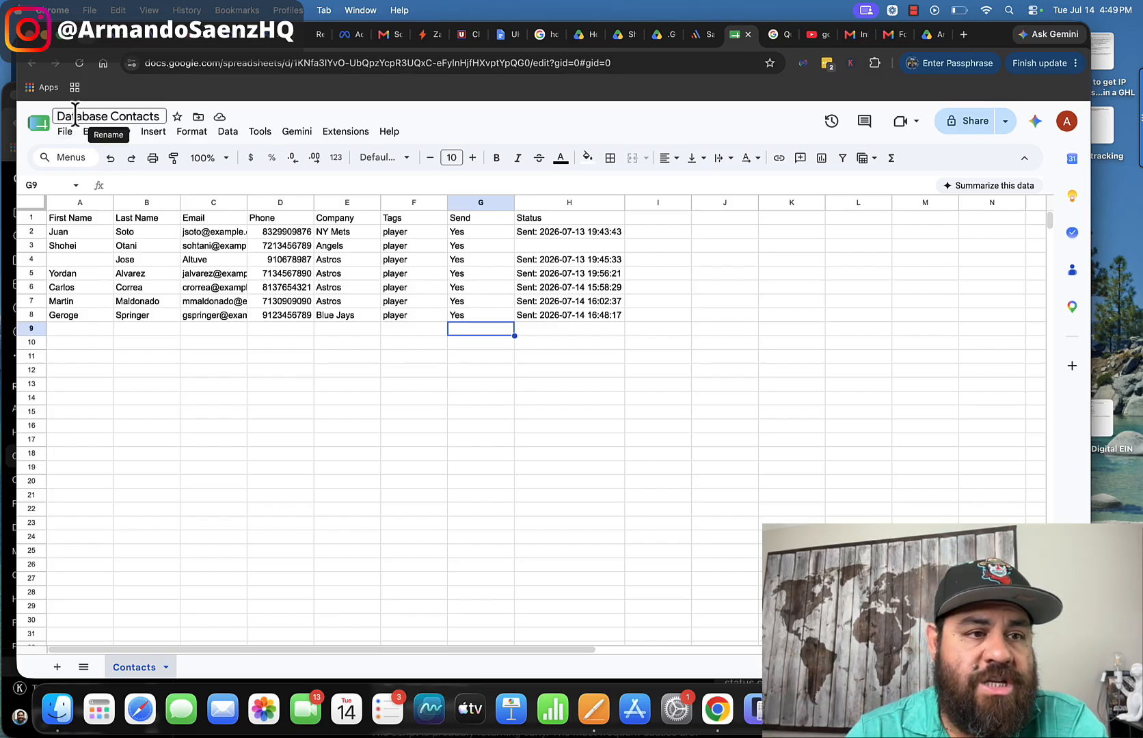
pyautogui.click(135, 116)
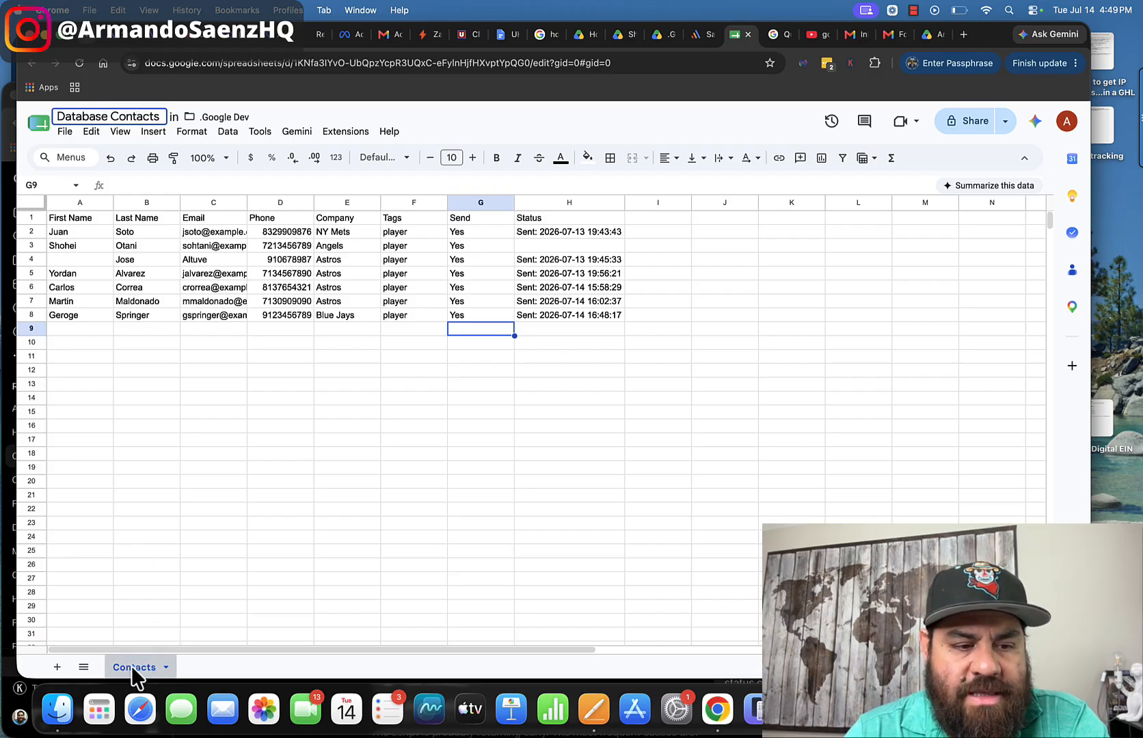
pyautogui.click(164, 668)
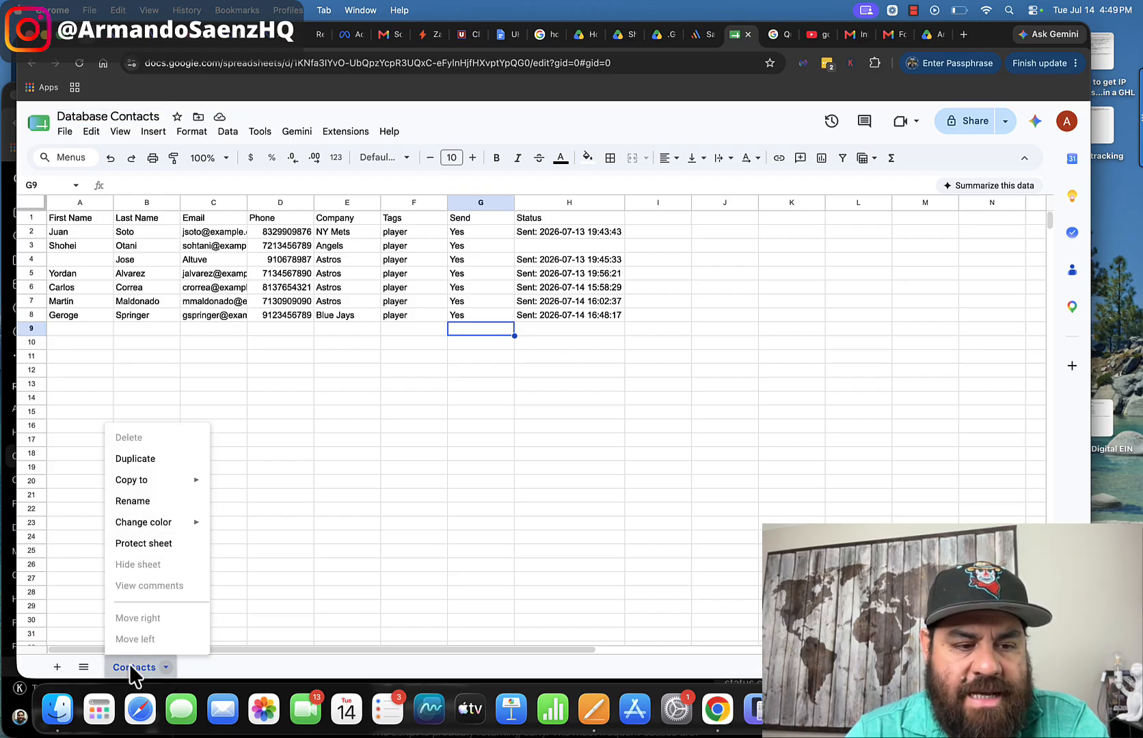
pyautogui.click(262, 634)
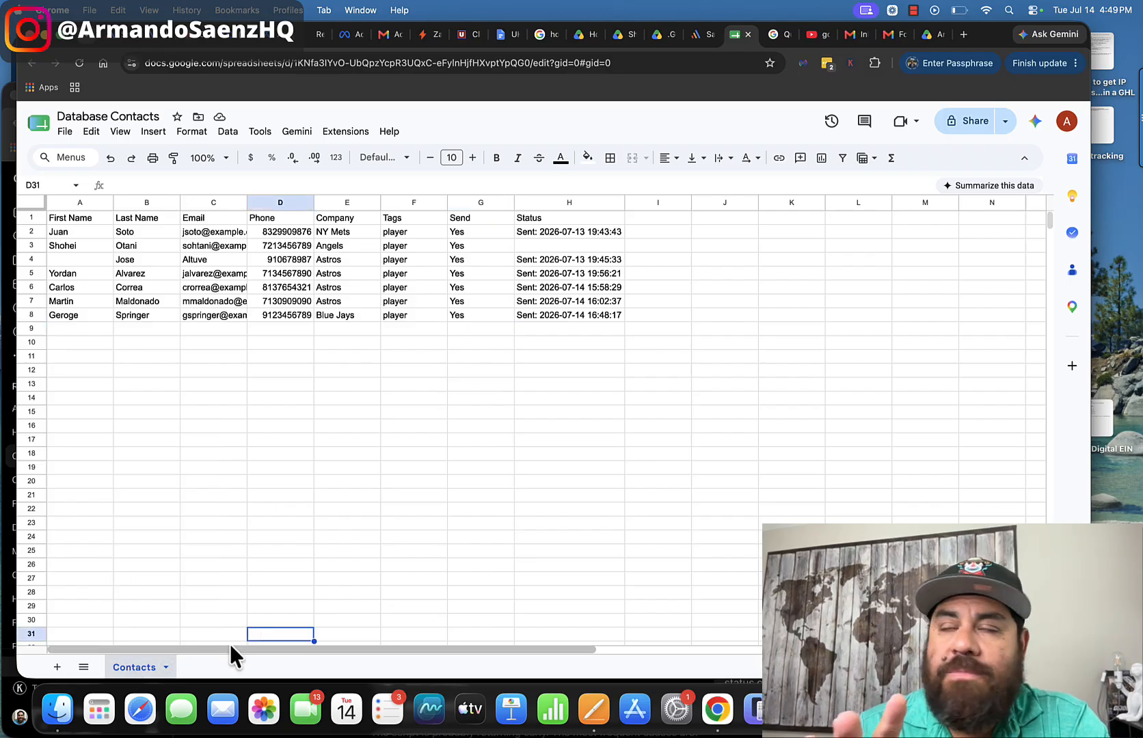
# Delete rows 2 to 8 holding the contacts, leaving only the header row of the Contacts sheet.
pyautogui.click(57, 232)
pyautogui.click(33, 231)
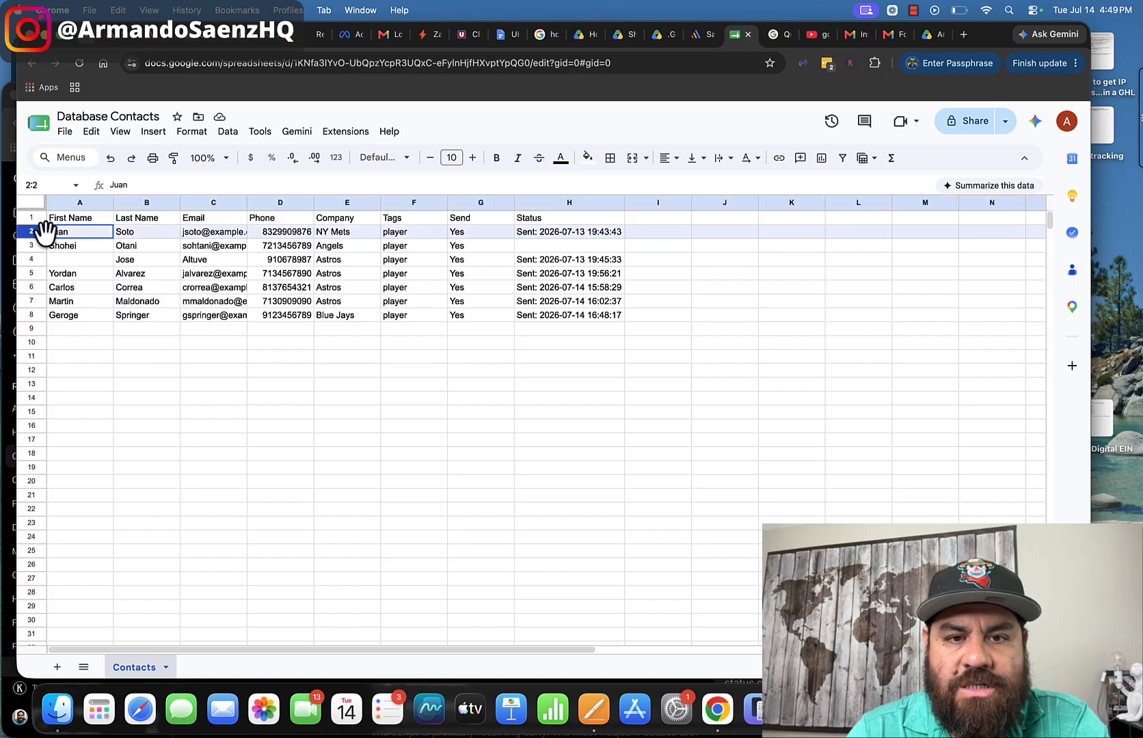
pyautogui.moveTo(38, 229); pyautogui.dragTo(134, 302)
pyautogui.rightClick(171, 272)
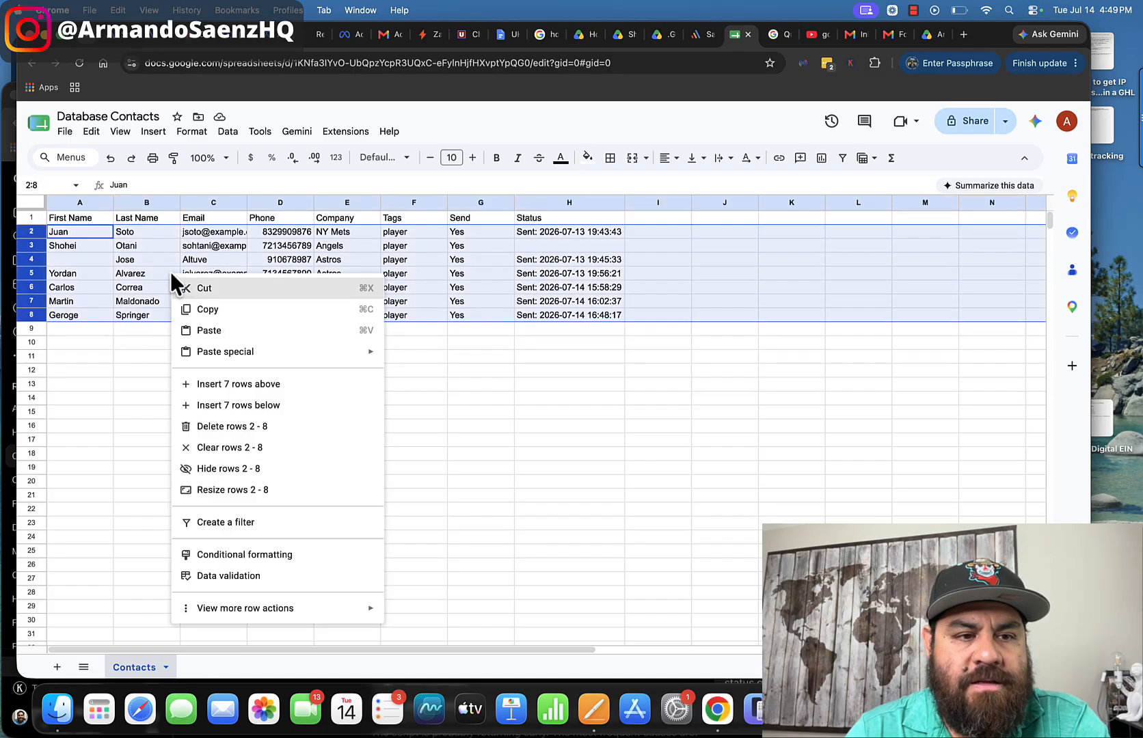
pyautogui.click(234, 424)
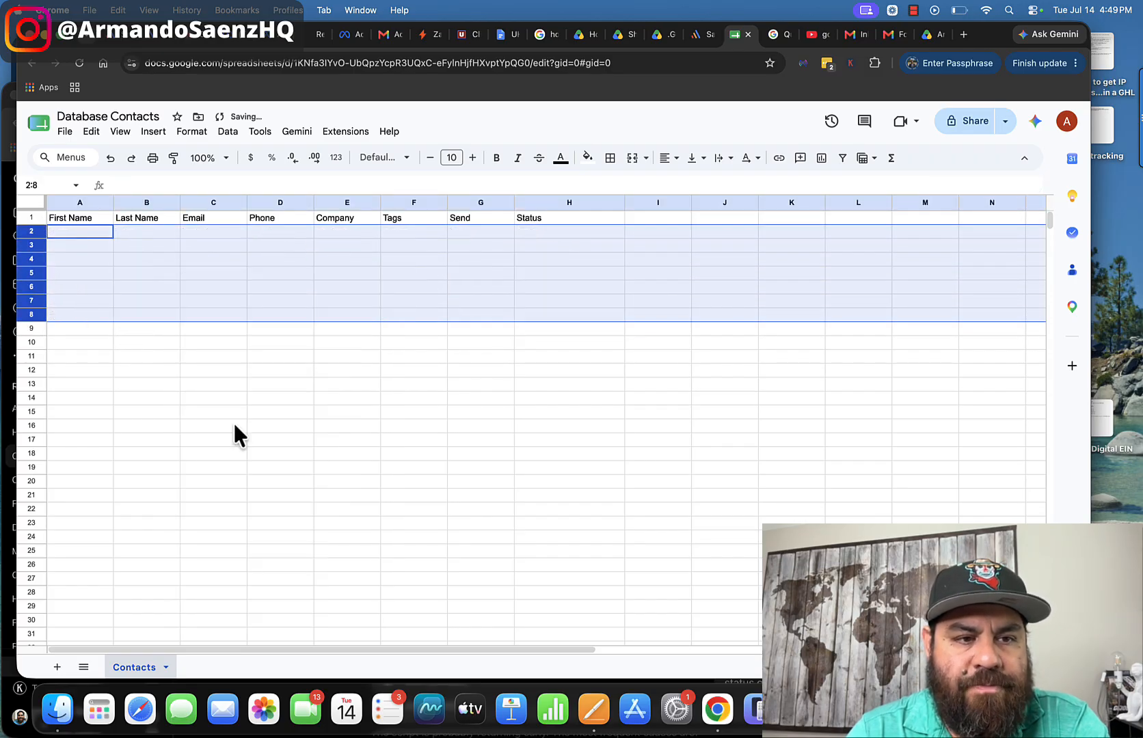
pyautogui.click(281, 369)
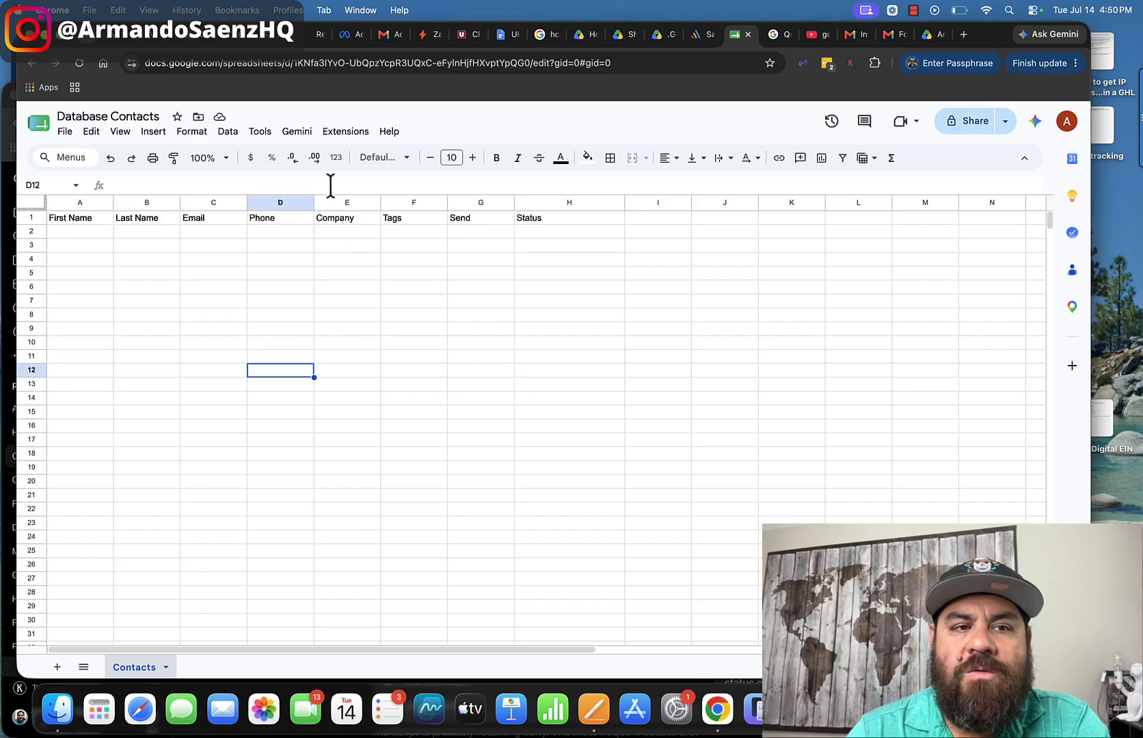
# Open the spreadsheet's Apps Script project and review the sendContactToGoHighLevel code in Code.gs from start to end.
pyautogui.click(348, 133)
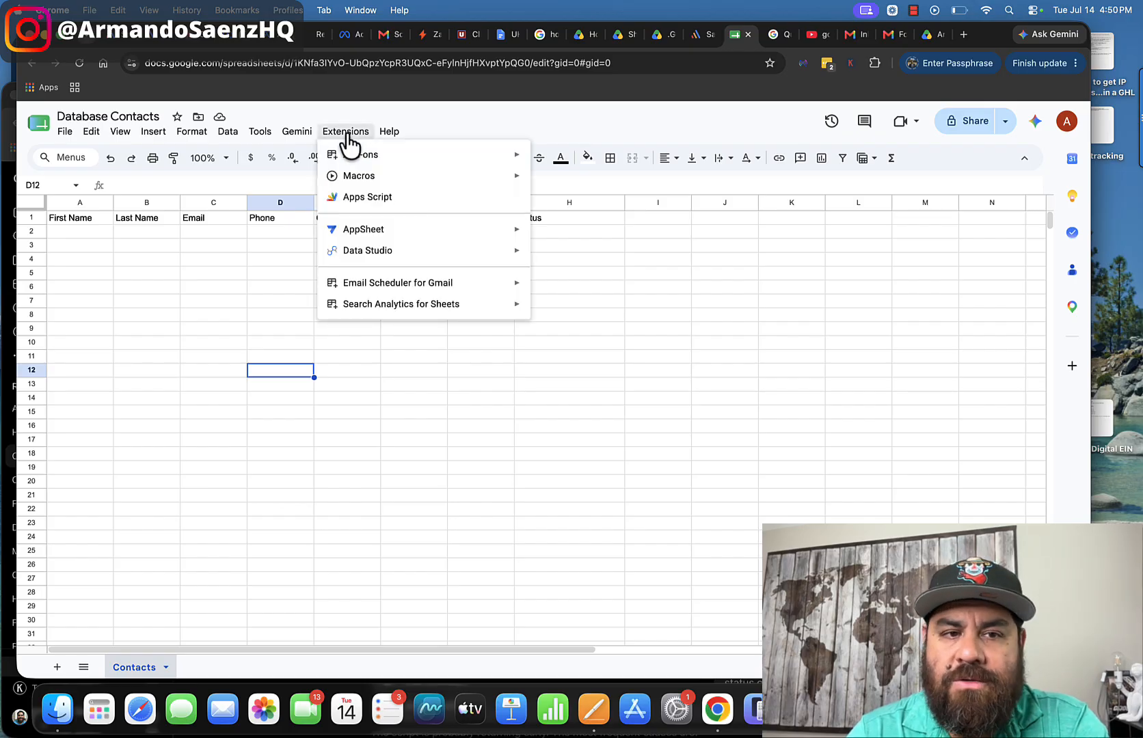
pyautogui.click(364, 197)
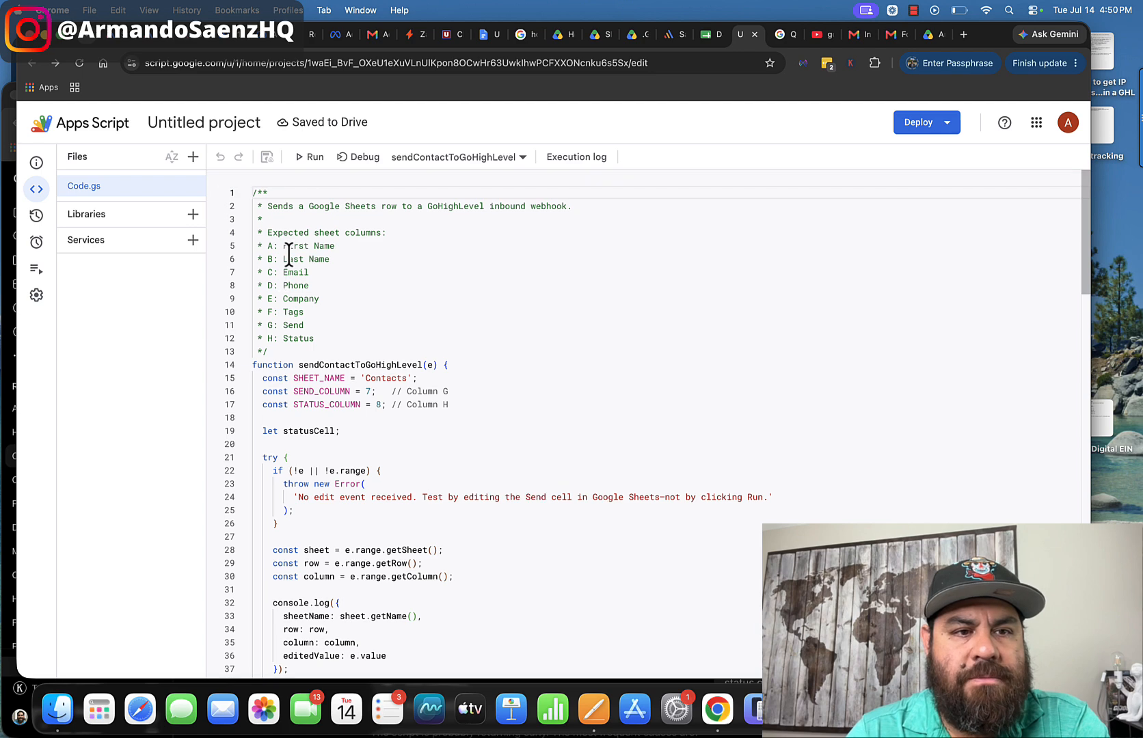
pyautogui.moveTo(319, 221); pyautogui.dragTo(366, 327)
pyautogui.click(363, 329)
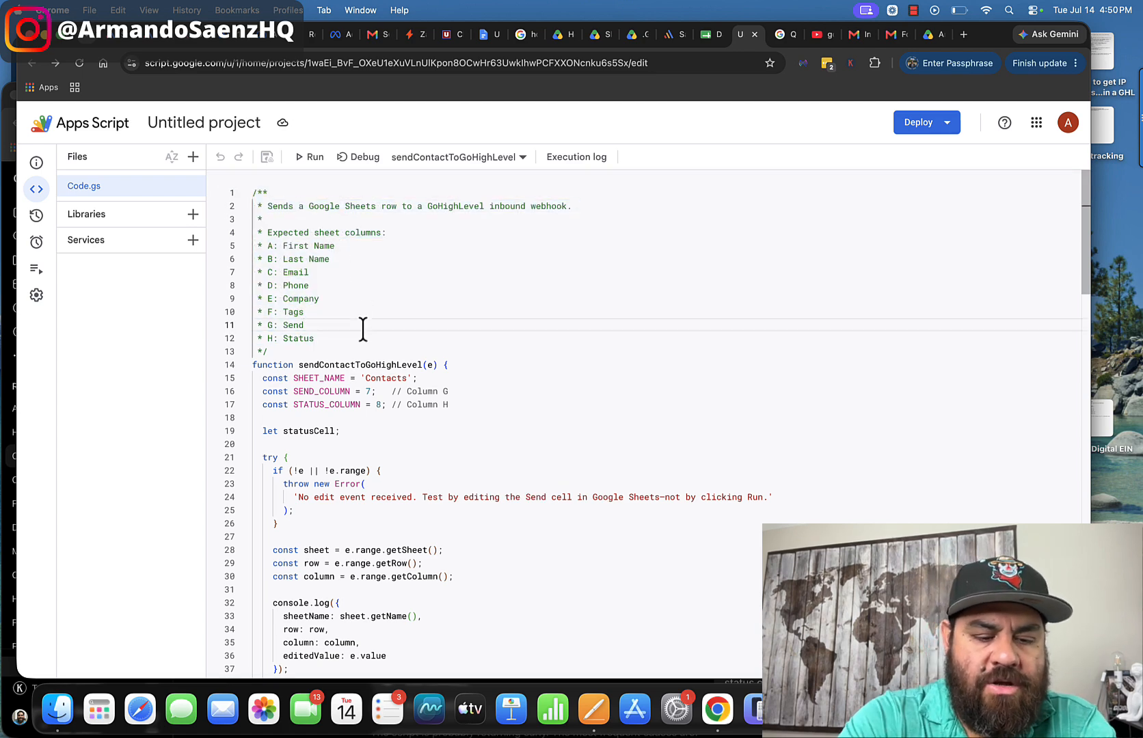
pyautogui.press('super+a')
pyautogui.click(363, 329)
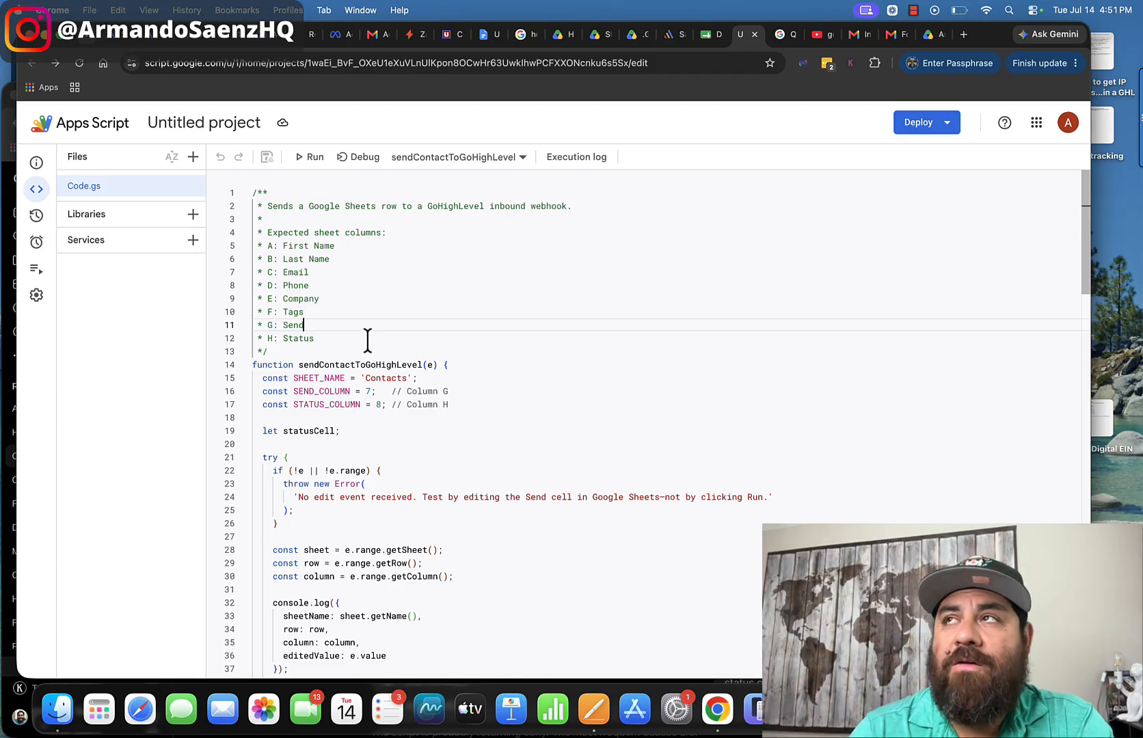
pyautogui.scroll(-20, 373, 257)
pyautogui.click(378, 265)
pyautogui.scroll(-2, 378, 263)
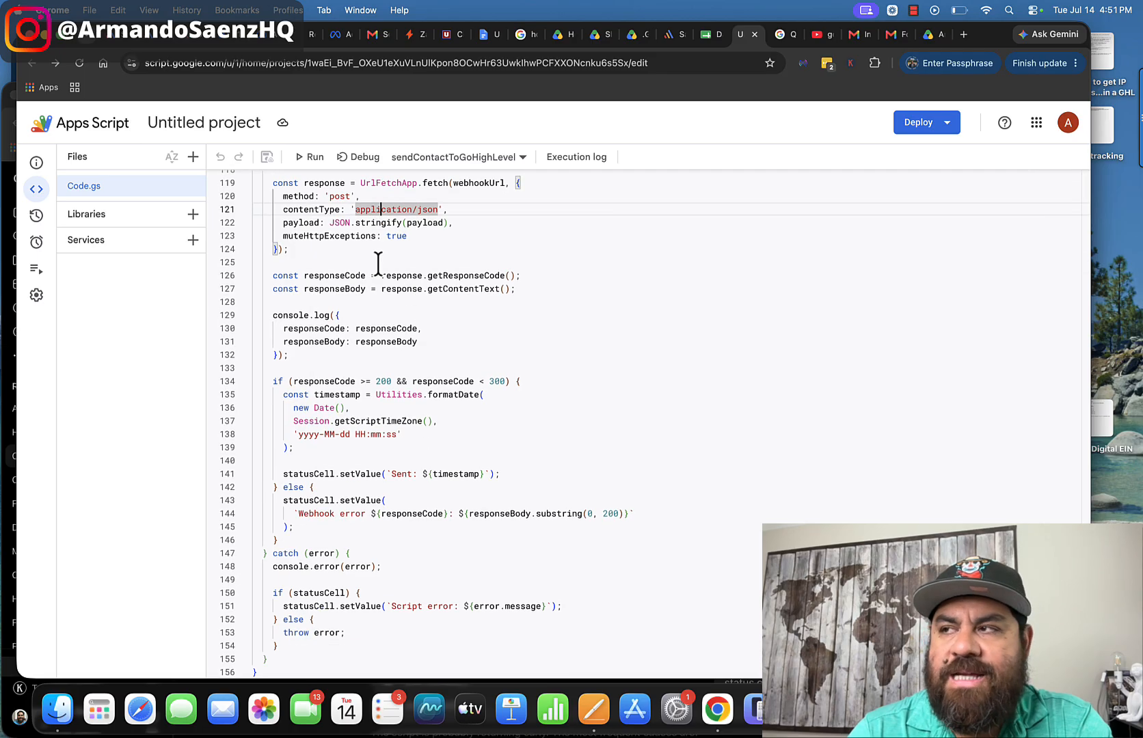
pyautogui.scroll(2, 378, 264)
pyautogui.scroll(-2, 378, 264)
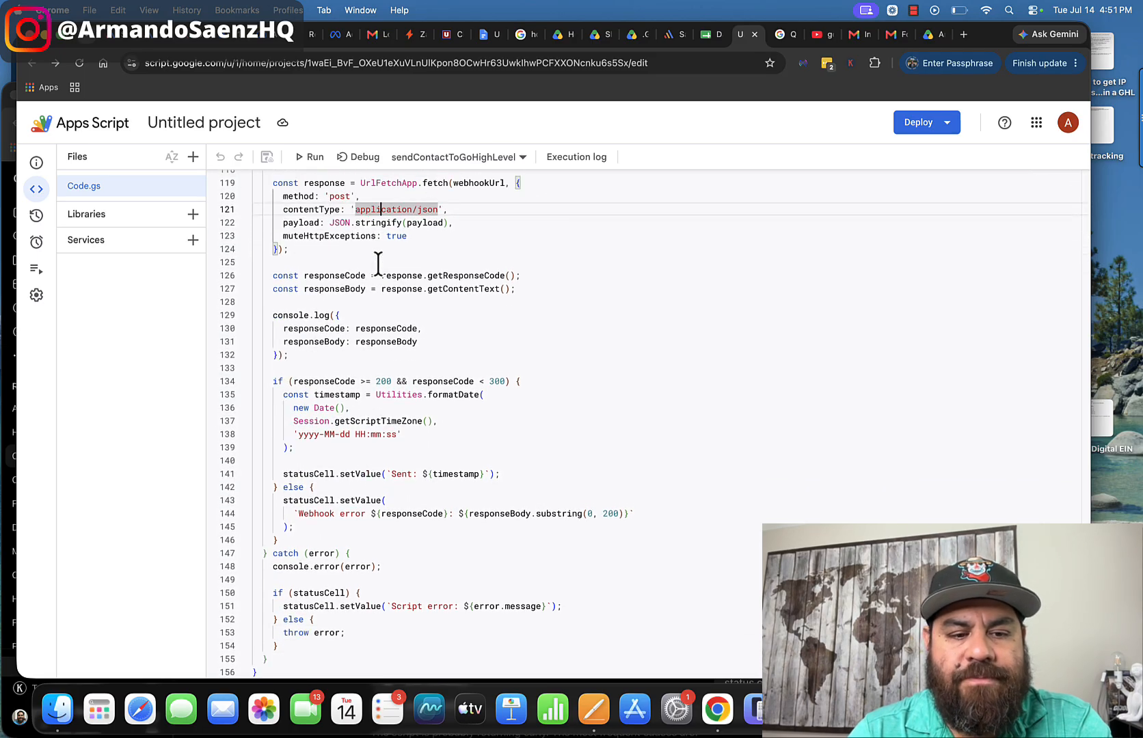
pyautogui.scroll(20, 378, 263)
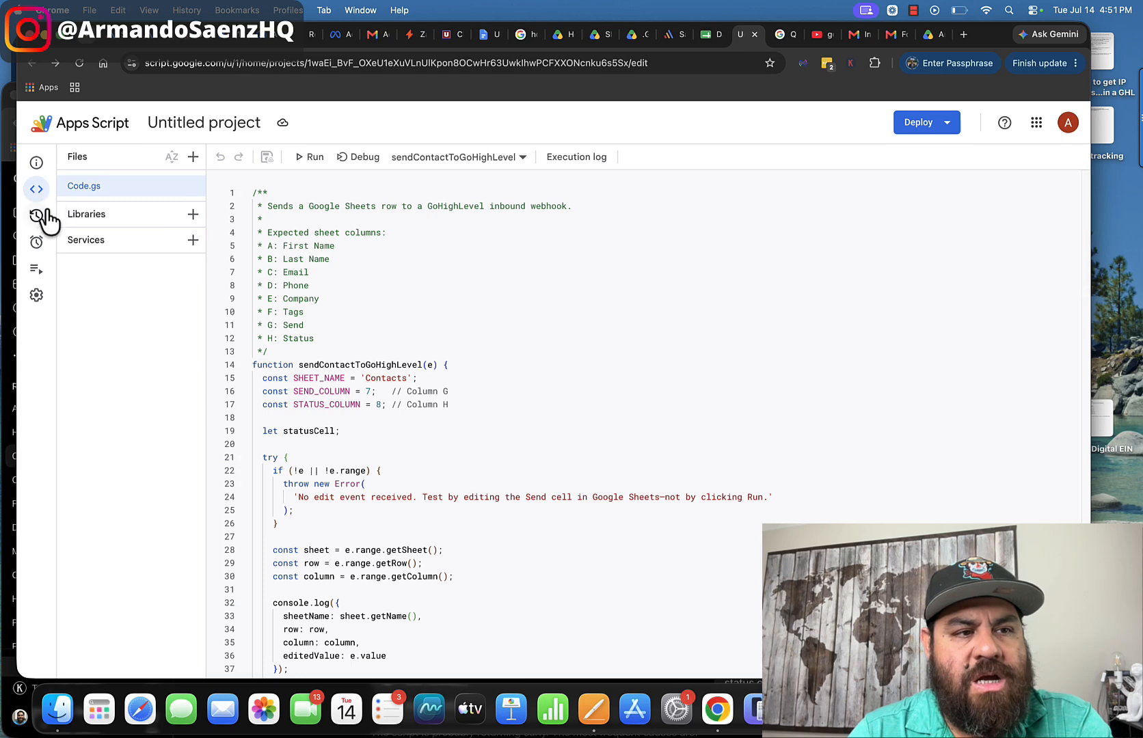
# Open the script's project settings and examine the GHL_WEBHOOK_URL entry under Script Properties.
pyautogui.moveTo(44, 243)
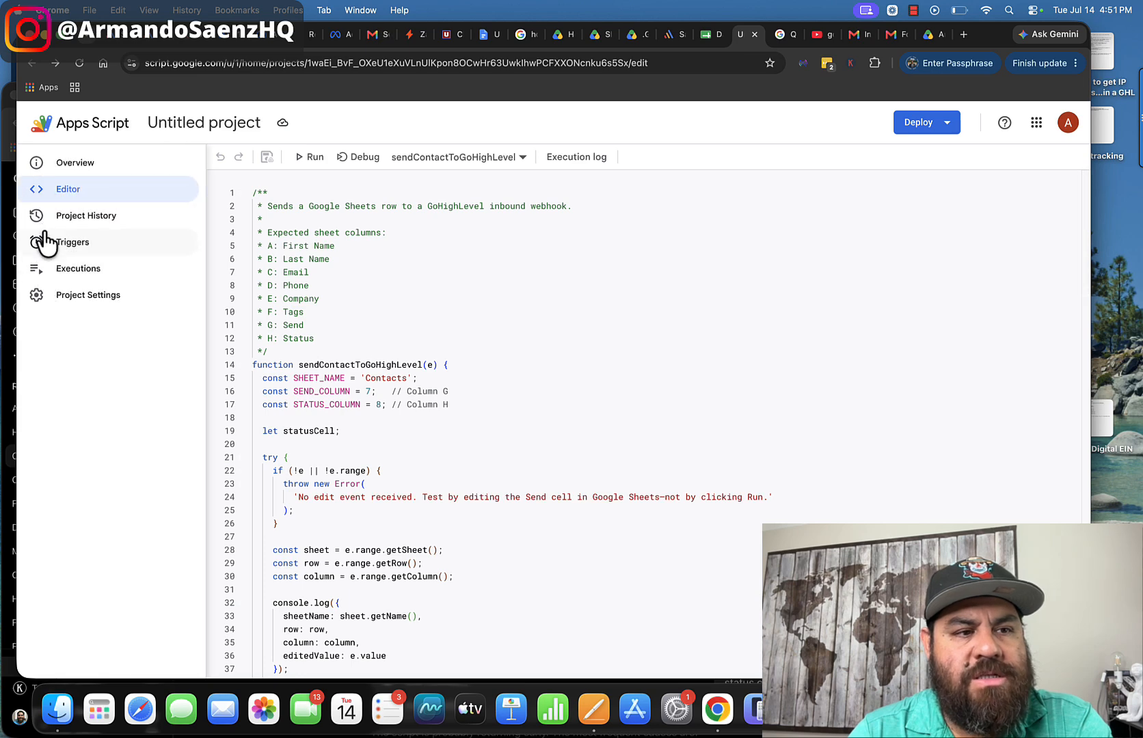
pyautogui.click(69, 301)
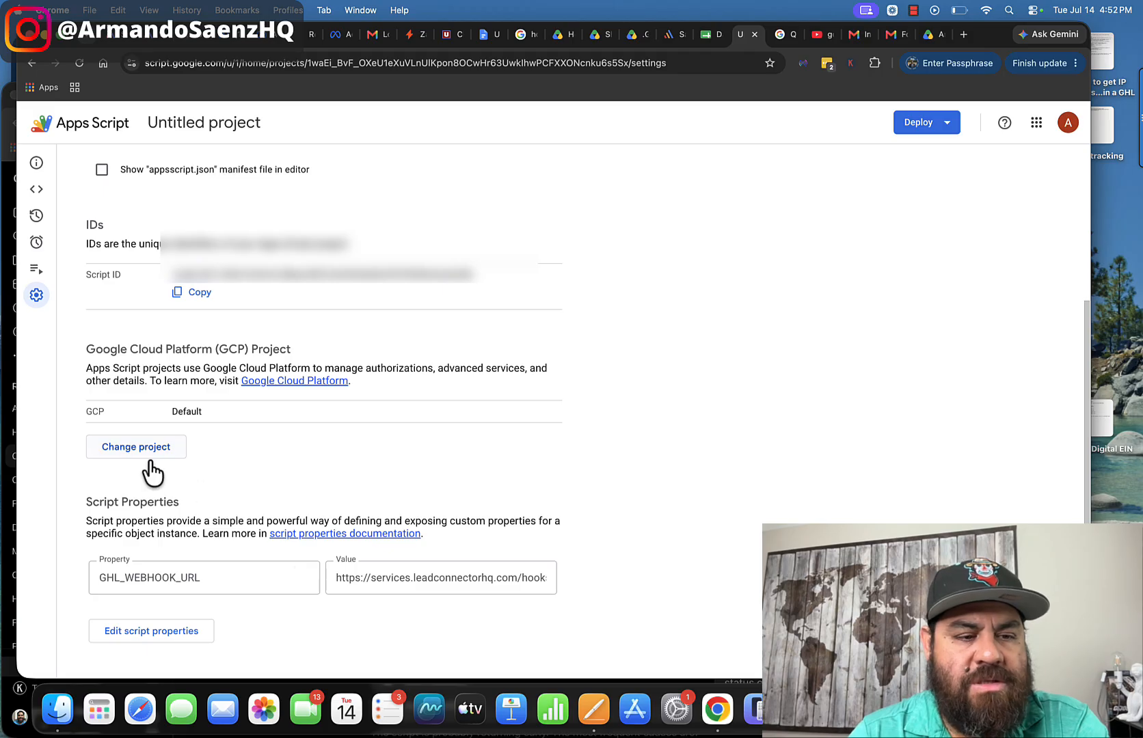
pyautogui.moveTo(86, 501); pyautogui.dragTo(174, 504)
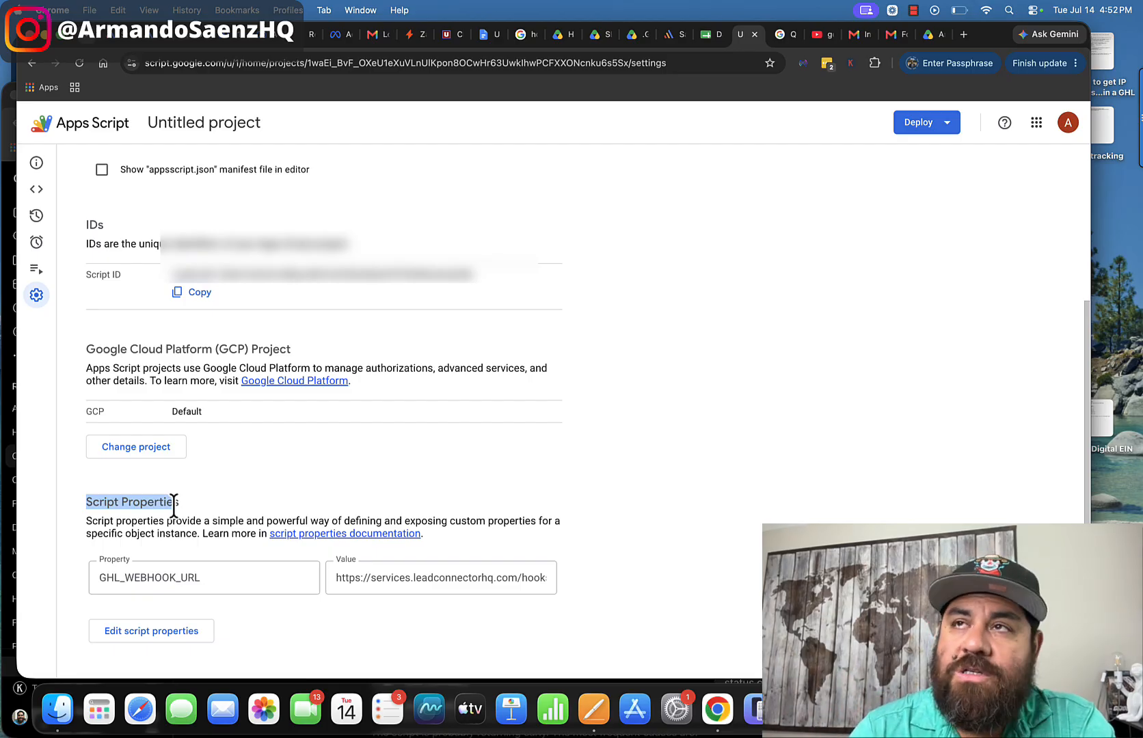
# Switch to the Saenz Digital CRM, find the Google Sheet → GHL workflow among the automations, and open it.
pyautogui.click(668, 35)
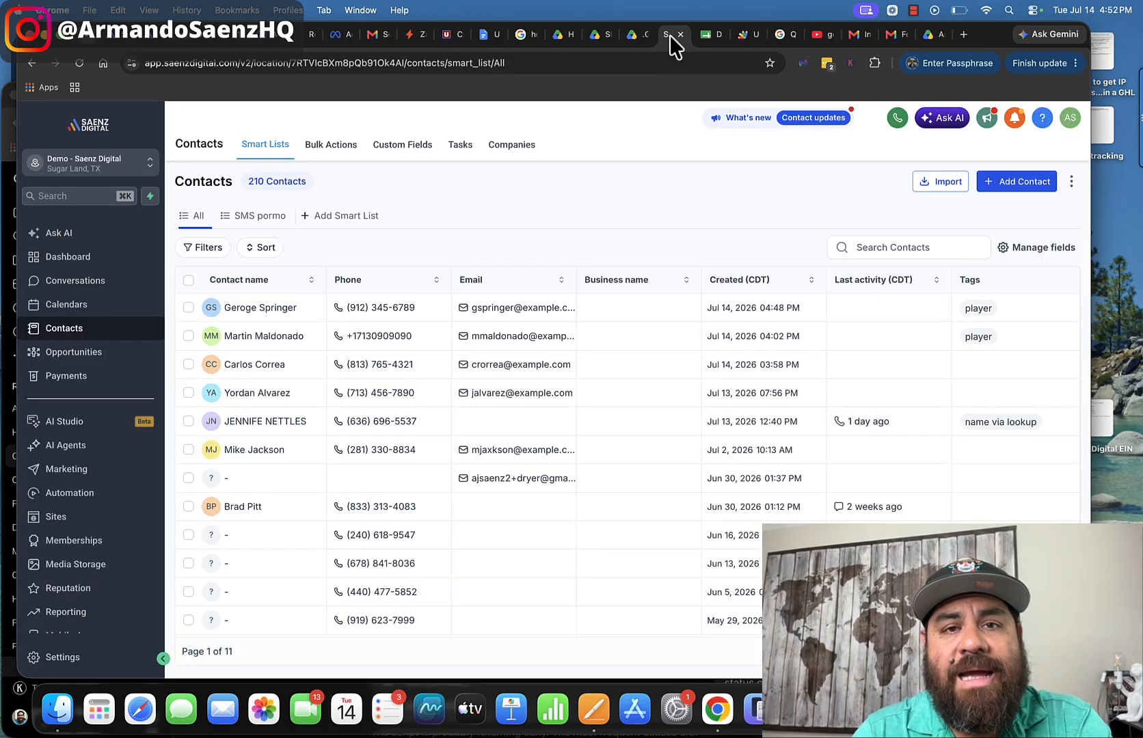
pyautogui.click(72, 494)
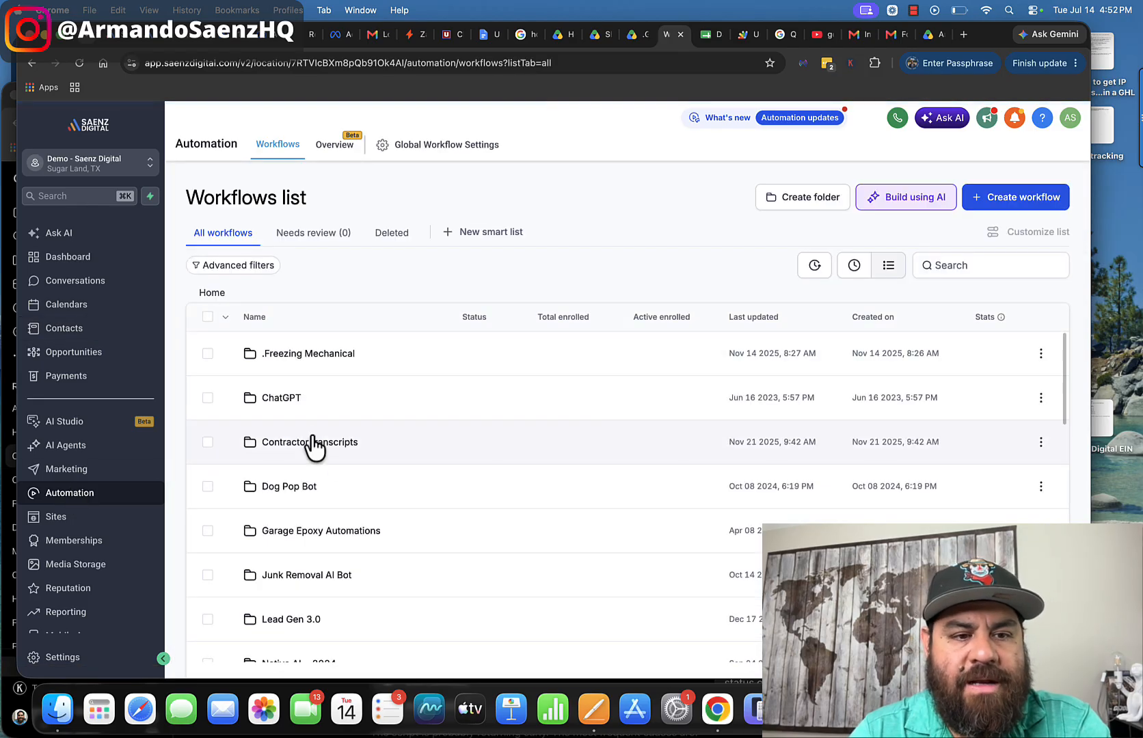
pyautogui.scroll(-10, 314, 444)
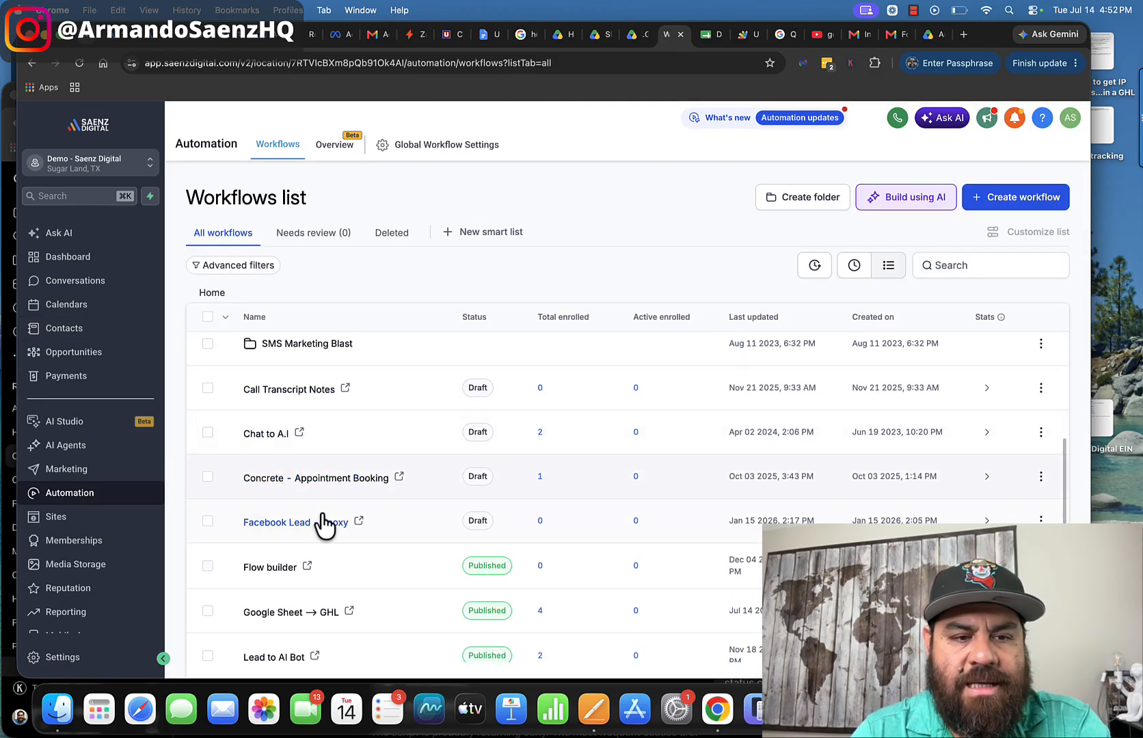
pyautogui.scroll(-4, 324, 513)
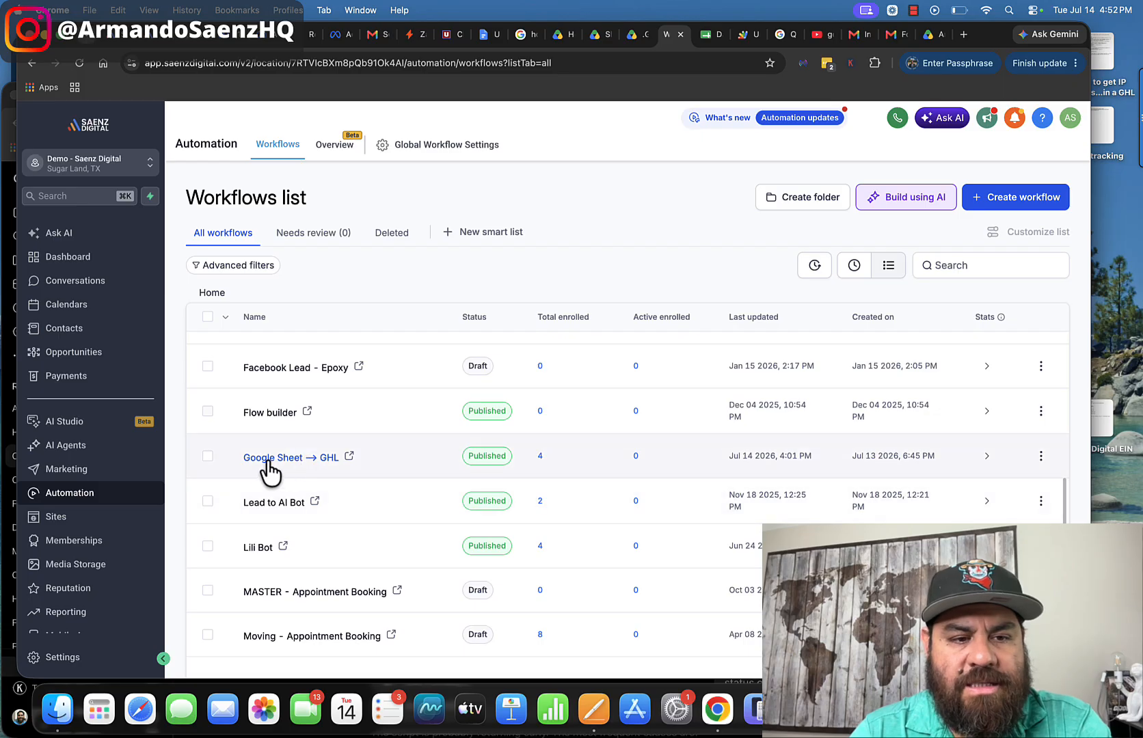
pyautogui.click(277, 460)
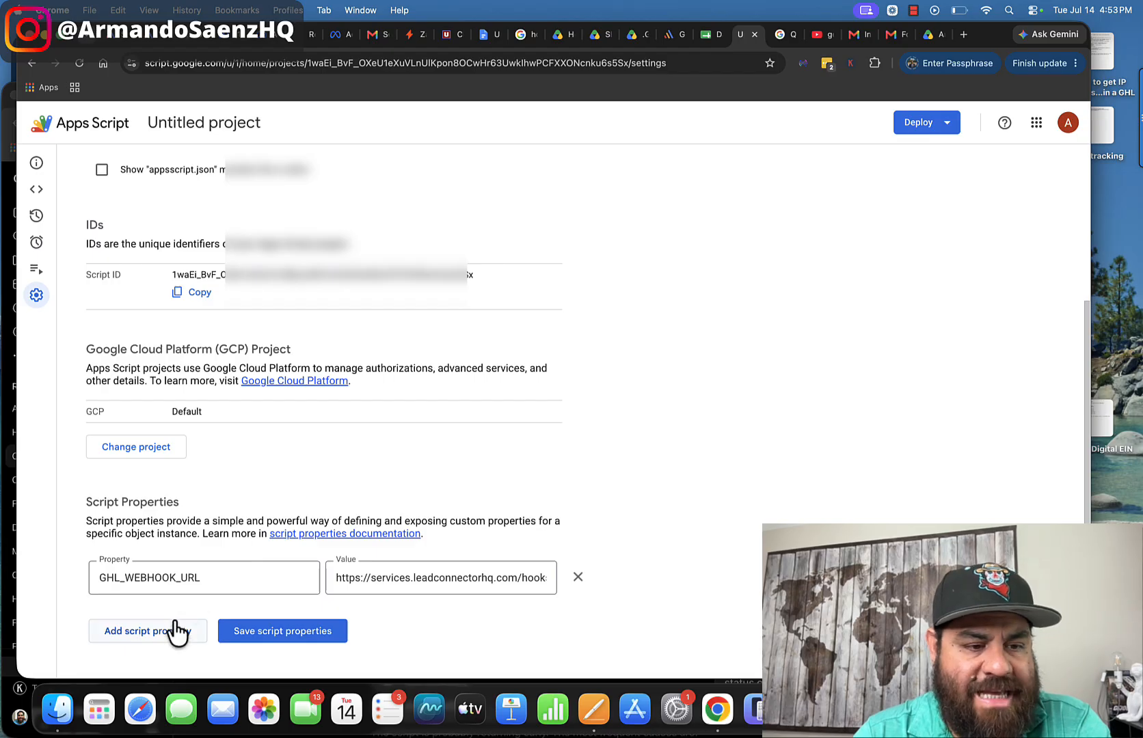
# Add an empty script property below GHL_WEBHOOK_URL, remove it again, and save the script properties.
pyautogui.click(164, 634)
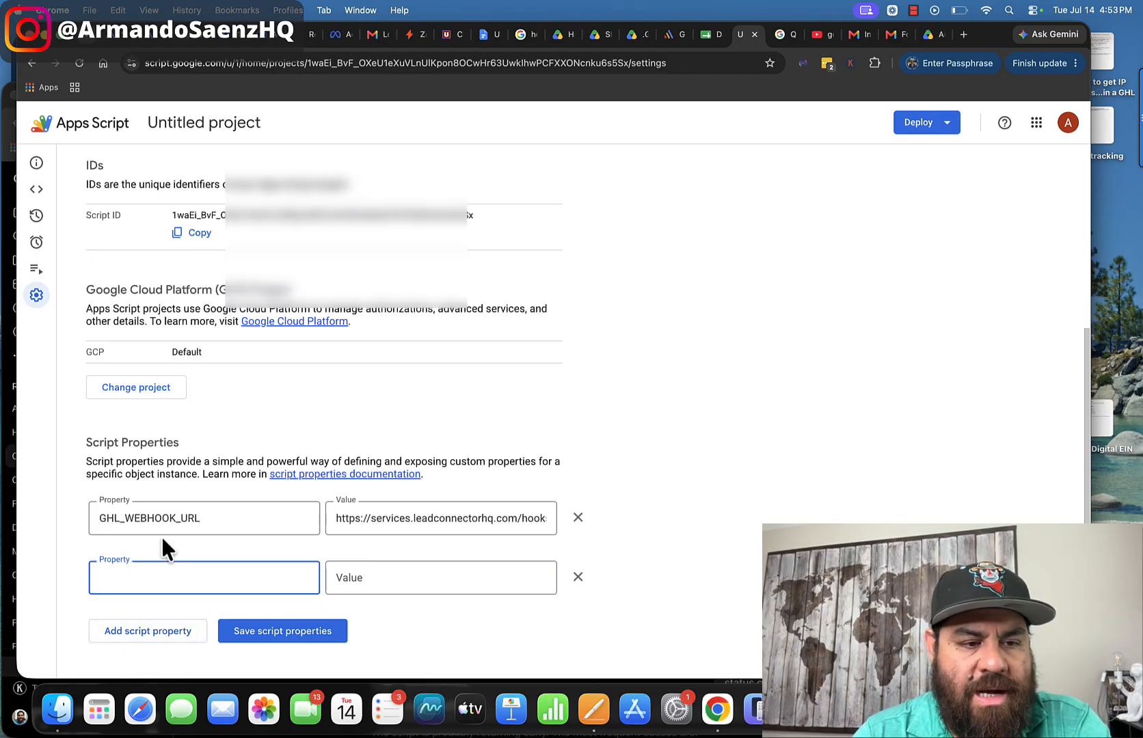
pyautogui.click(356, 578)
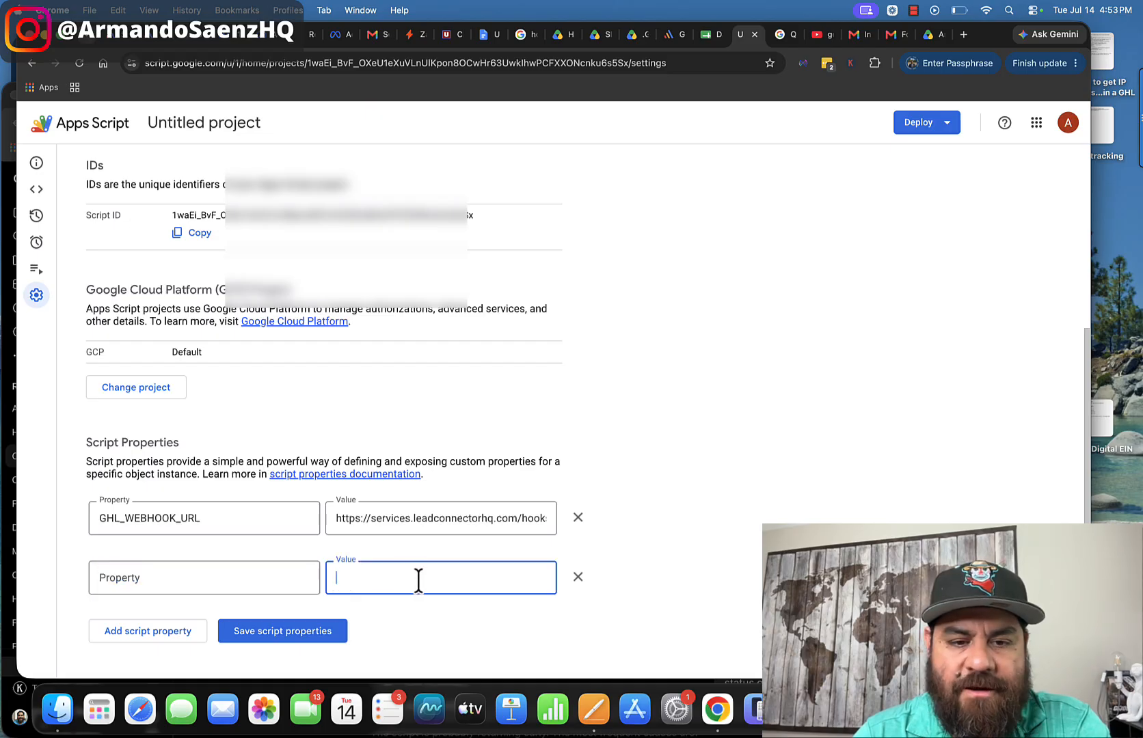
pyautogui.click(574, 582)
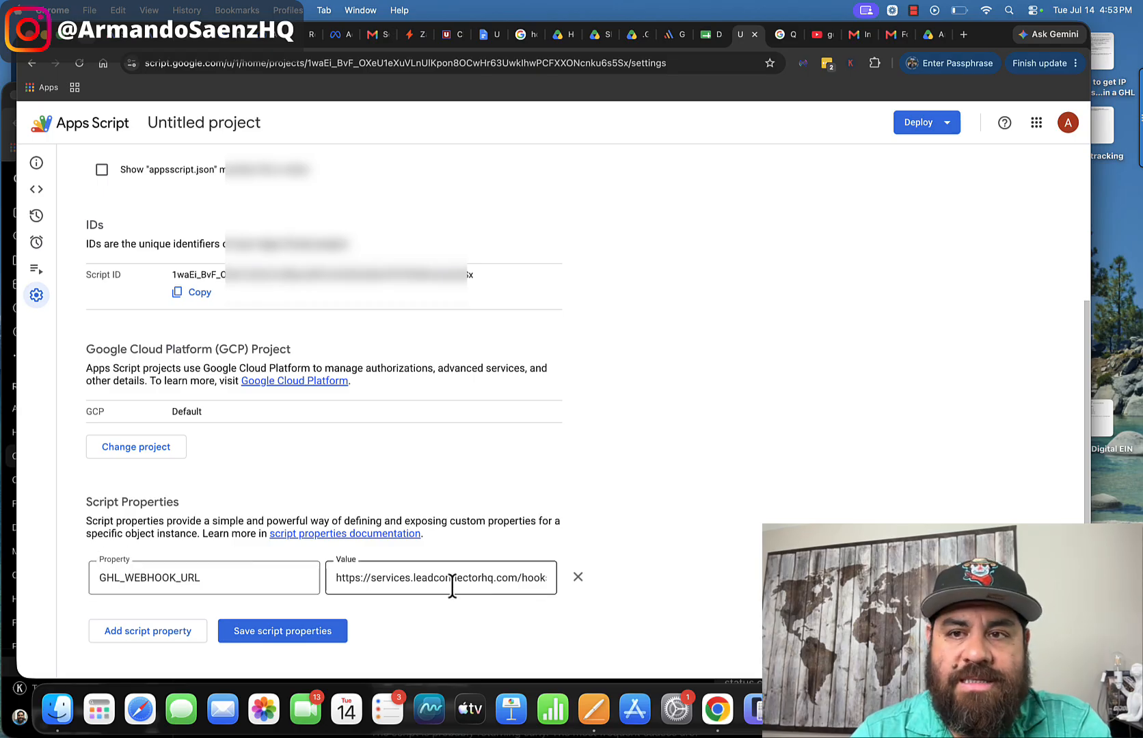
pyautogui.click(324, 640)
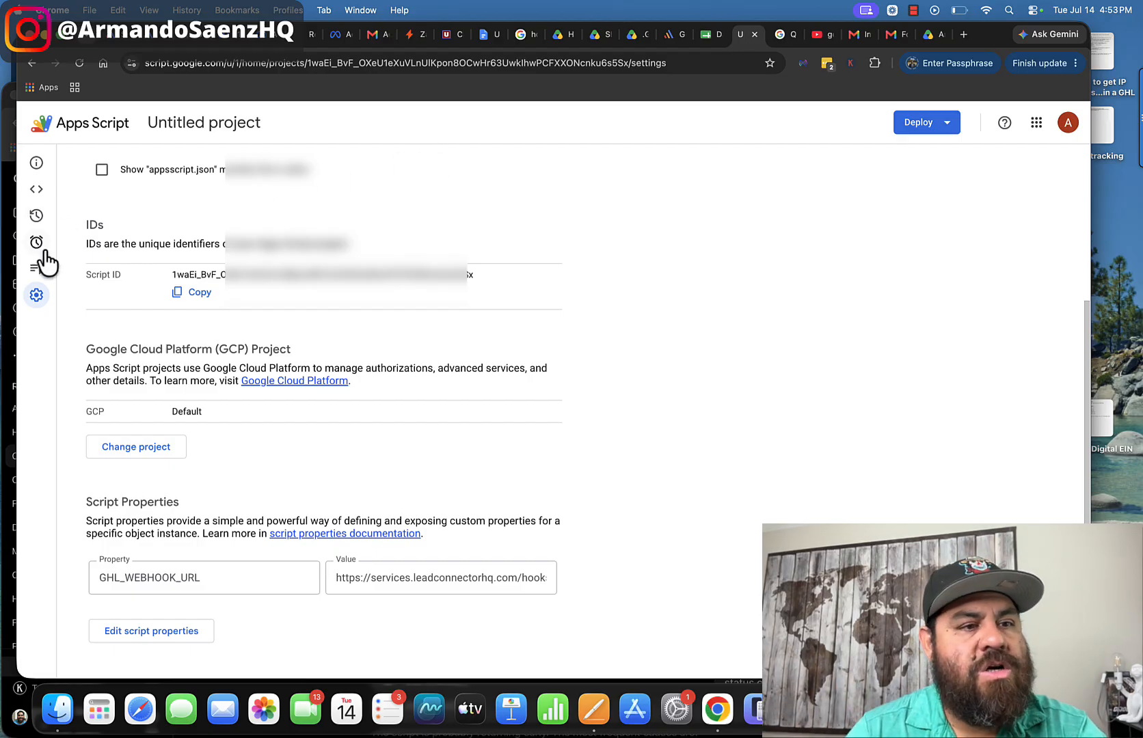
# Open the project's triggers and review the options for a new trigger and the existing trigger's settings, cancelling both without saving.
pyautogui.moveTo(62, 182)
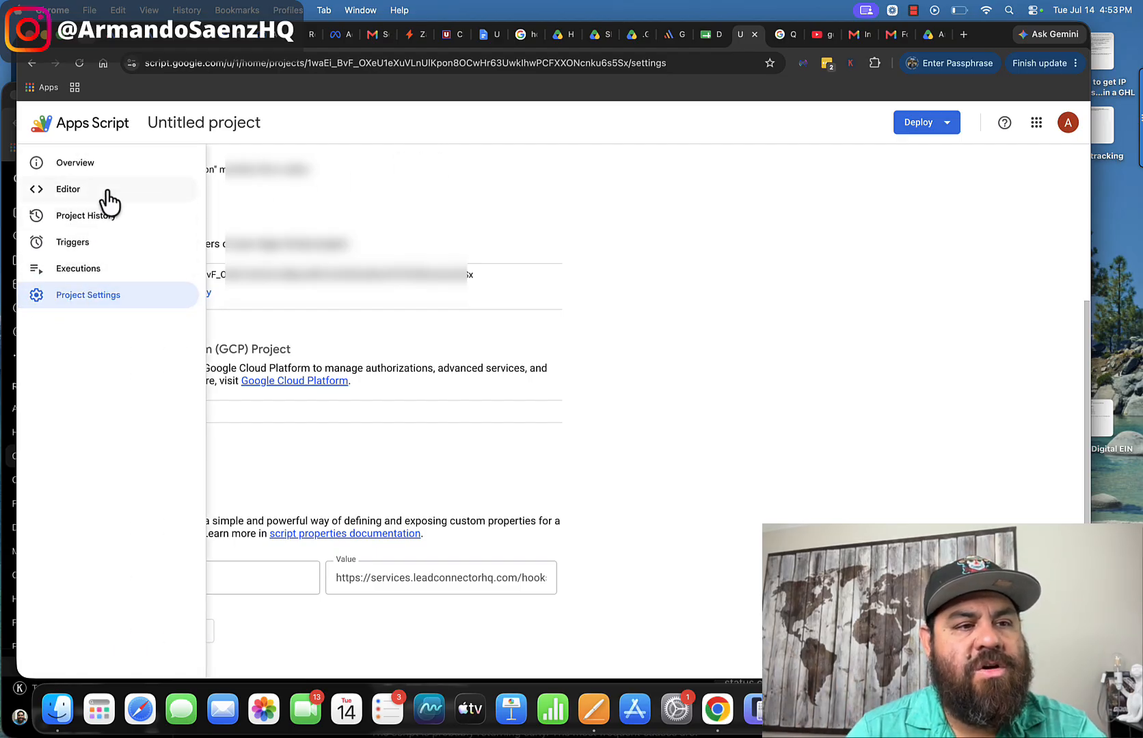
pyautogui.click(72, 247)
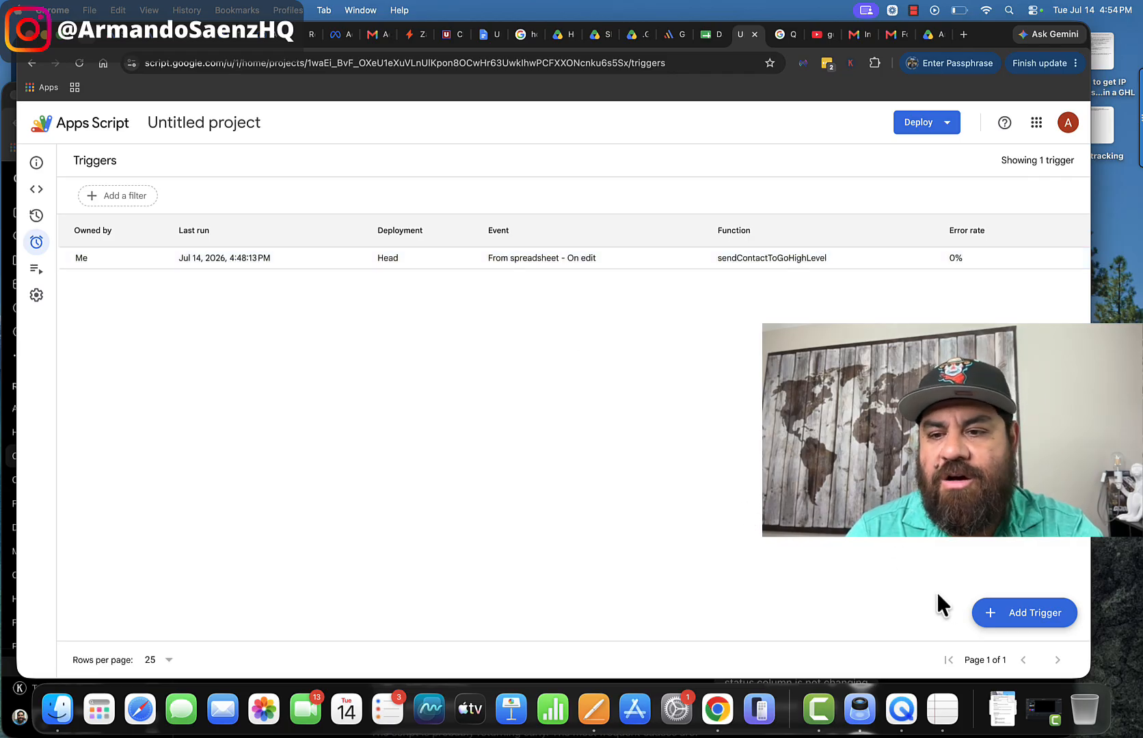
pyautogui.click(1006, 610)
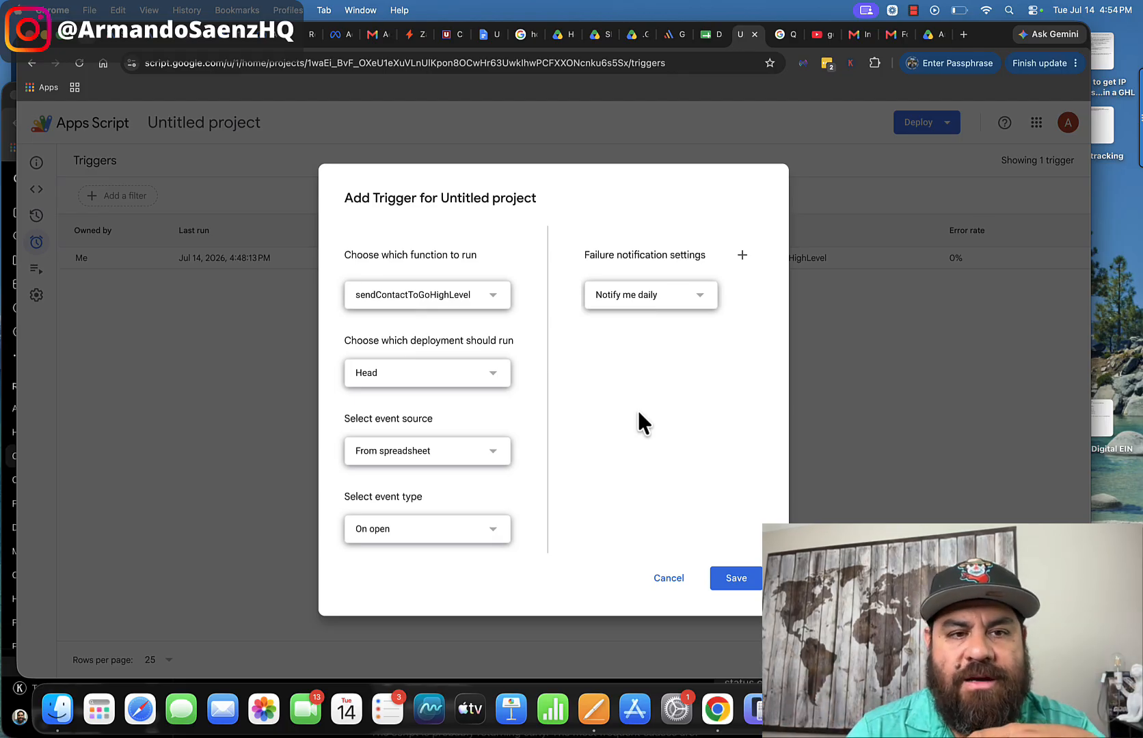
pyautogui.click(468, 310)
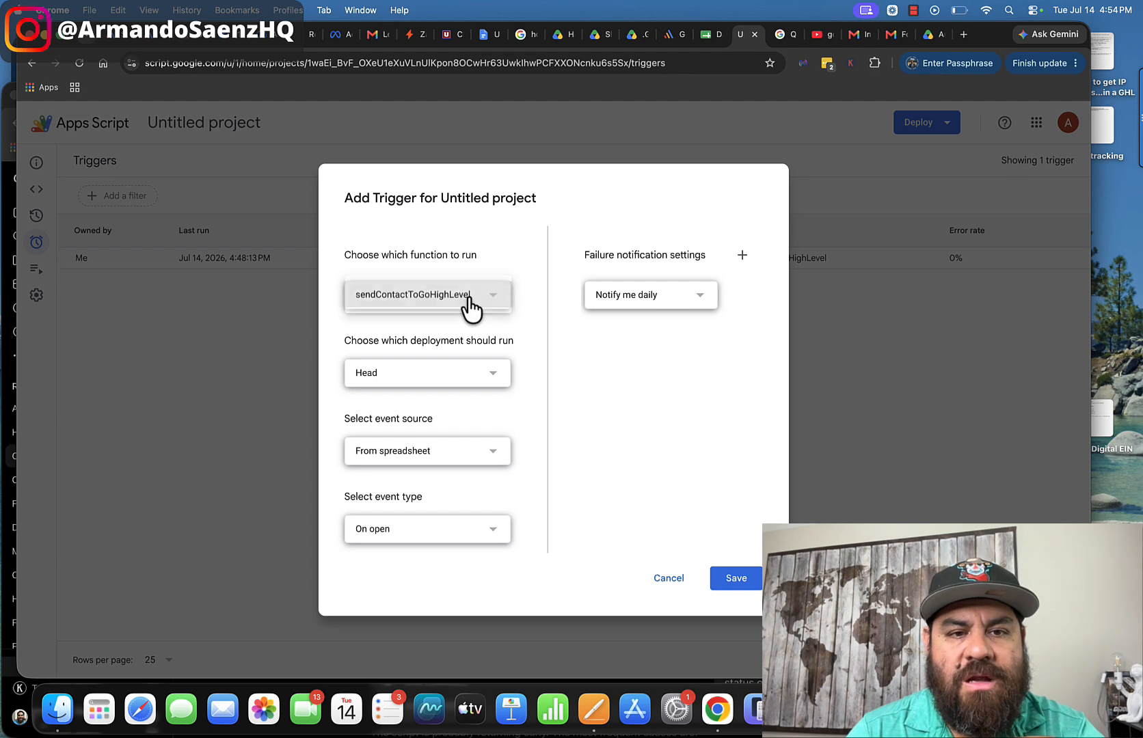
pyautogui.click(465, 307)
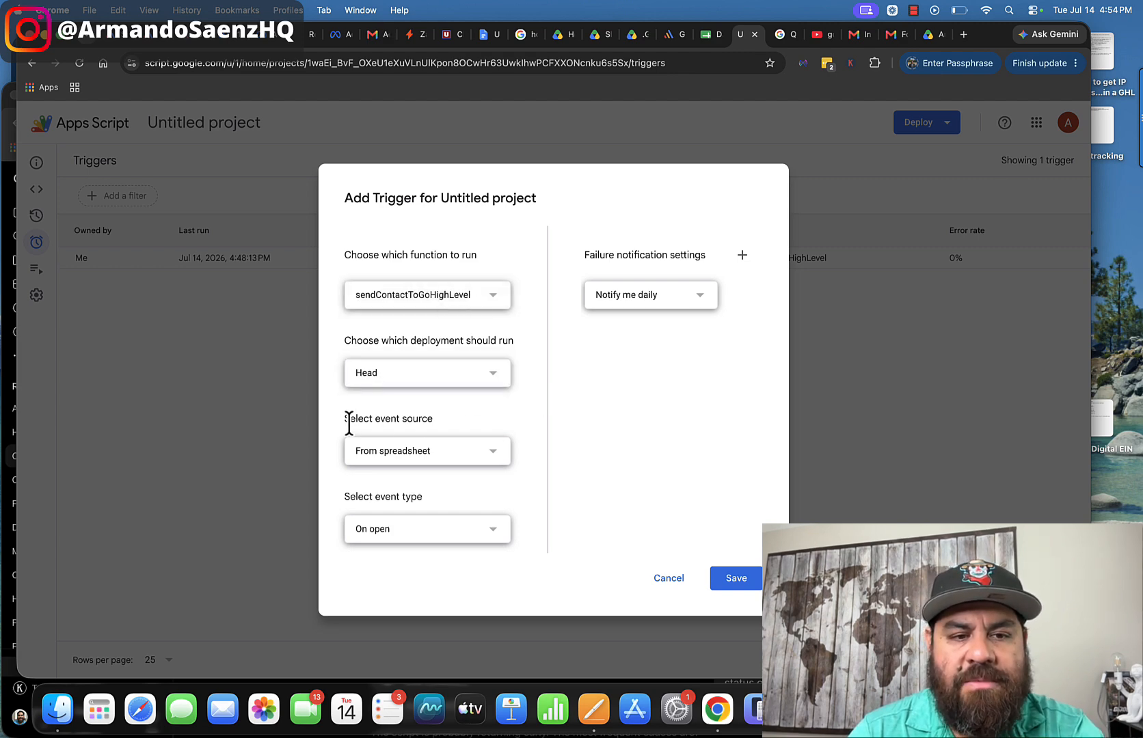
pyautogui.click(488, 459)
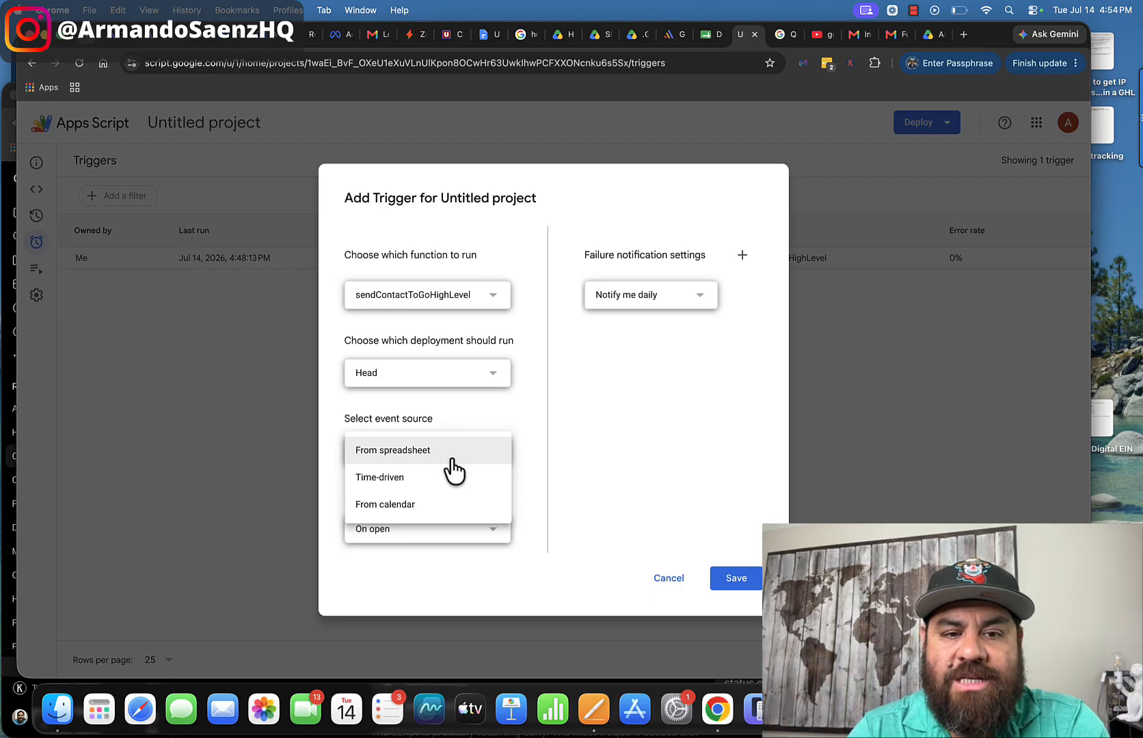
pyautogui.click(491, 453)
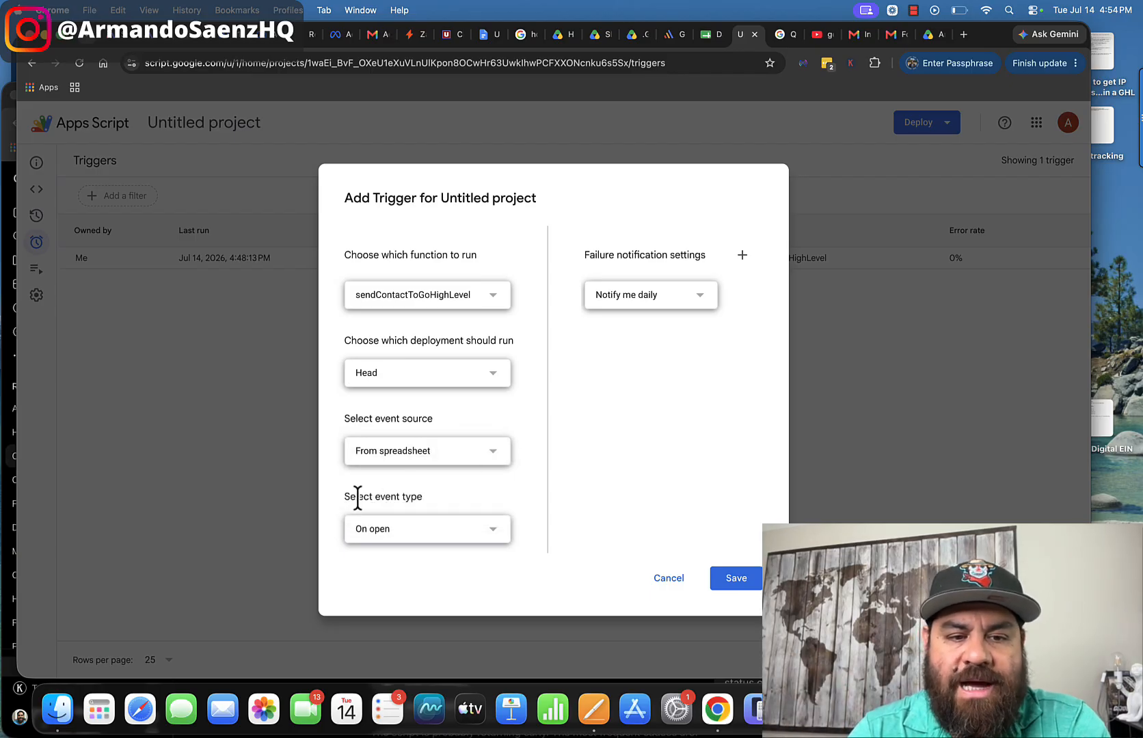
pyautogui.click(472, 533)
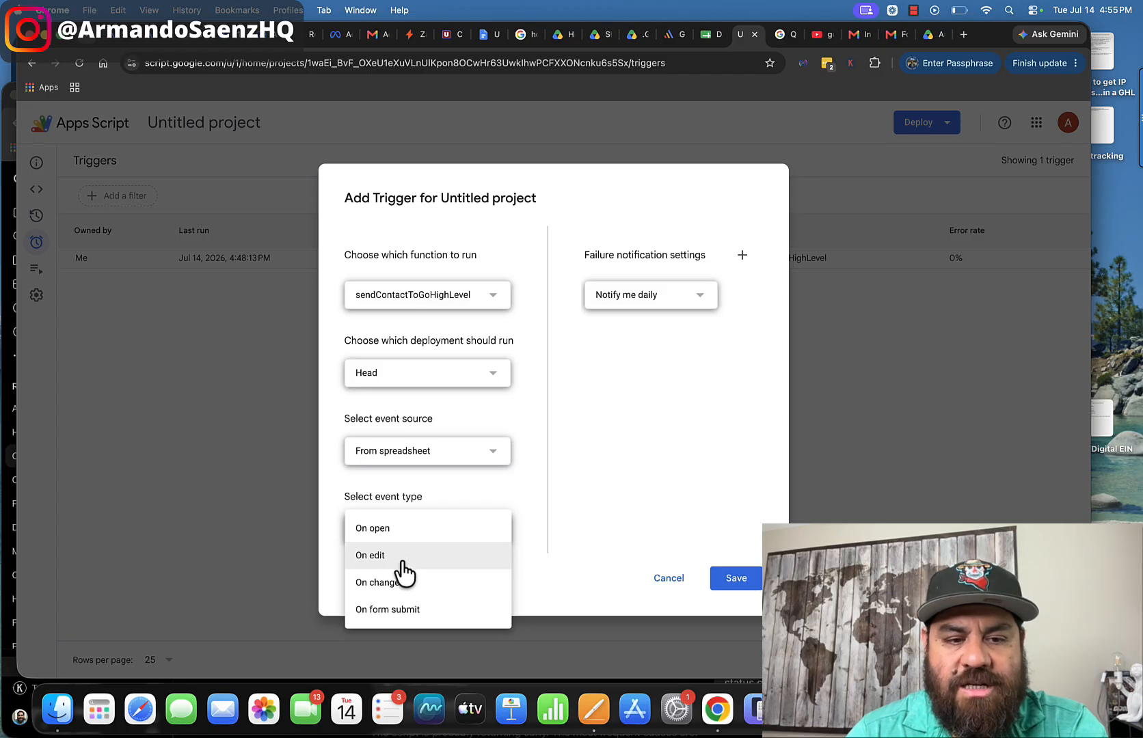
pyautogui.click(504, 527)
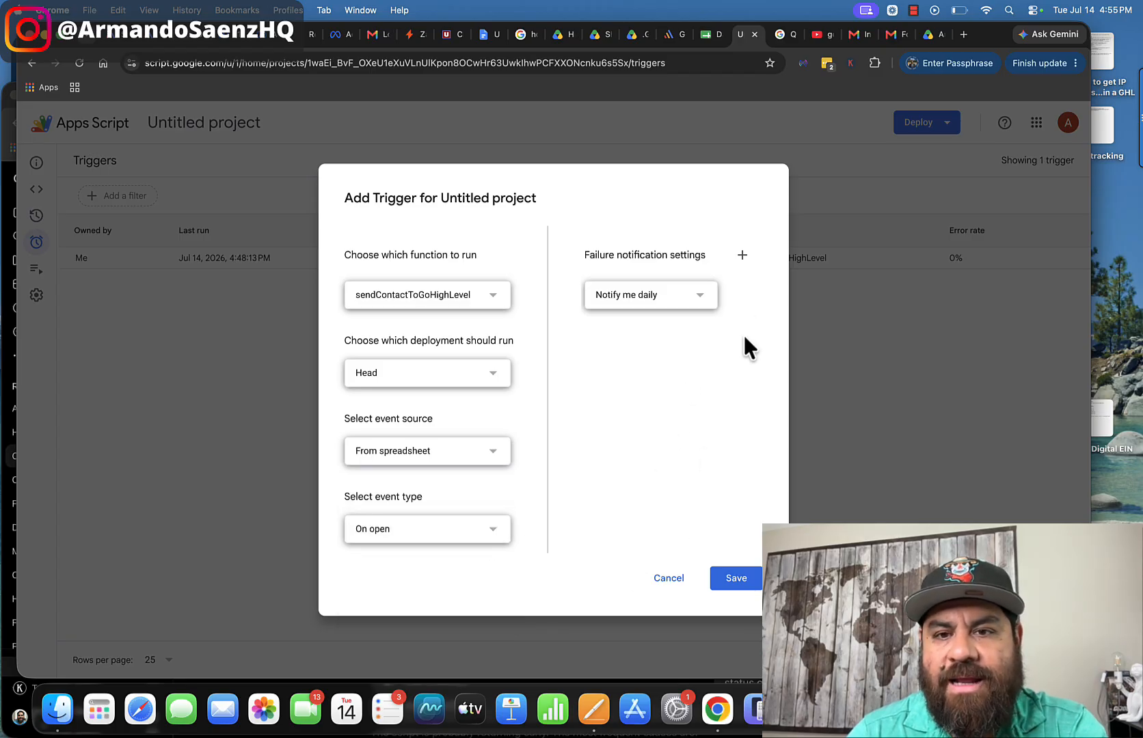
pyautogui.click(661, 578)
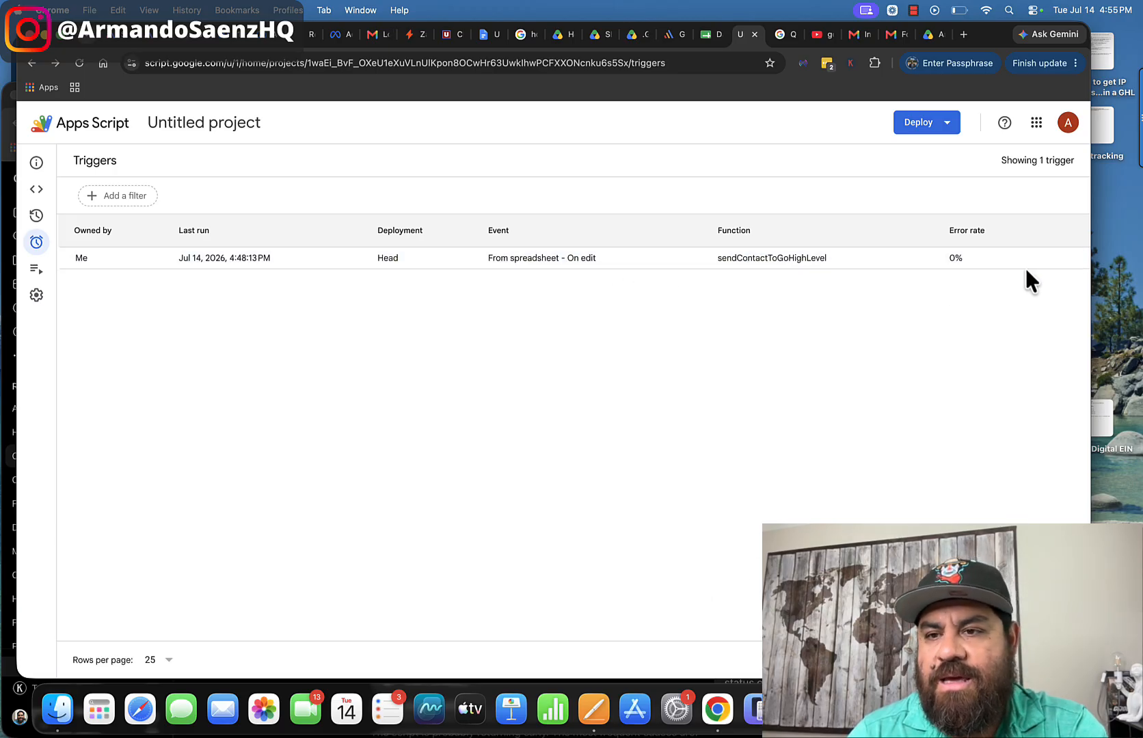
pyautogui.click(1042, 259)
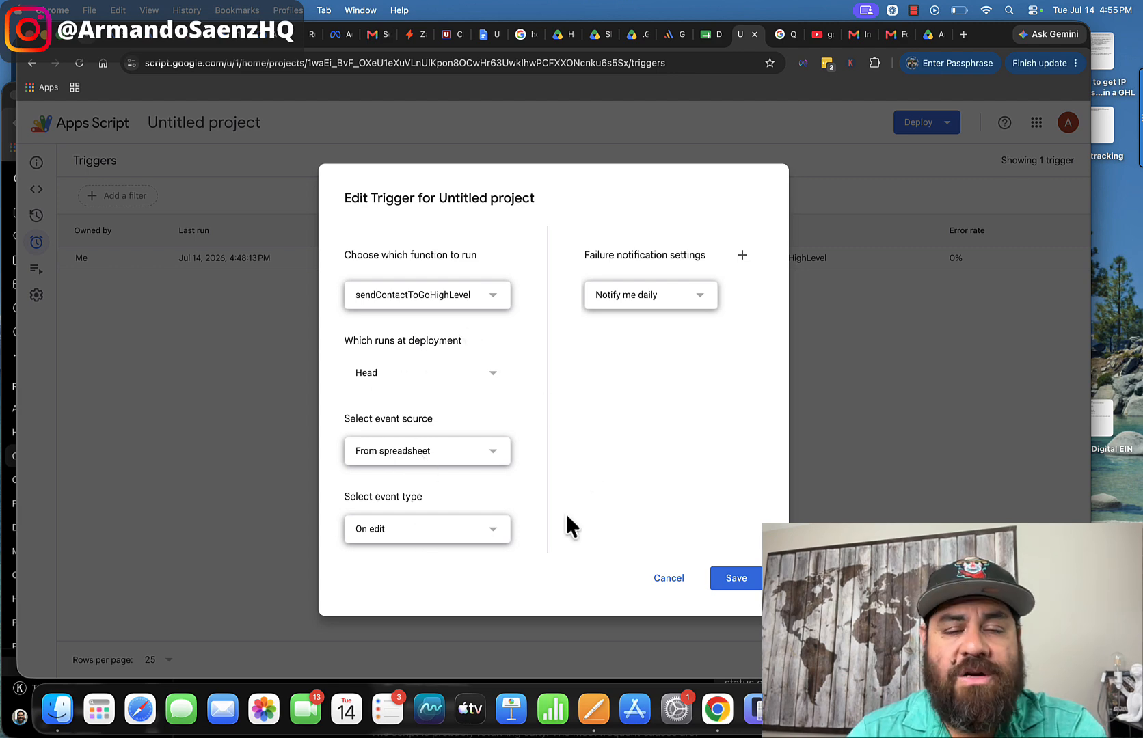
pyautogui.click(655, 578)
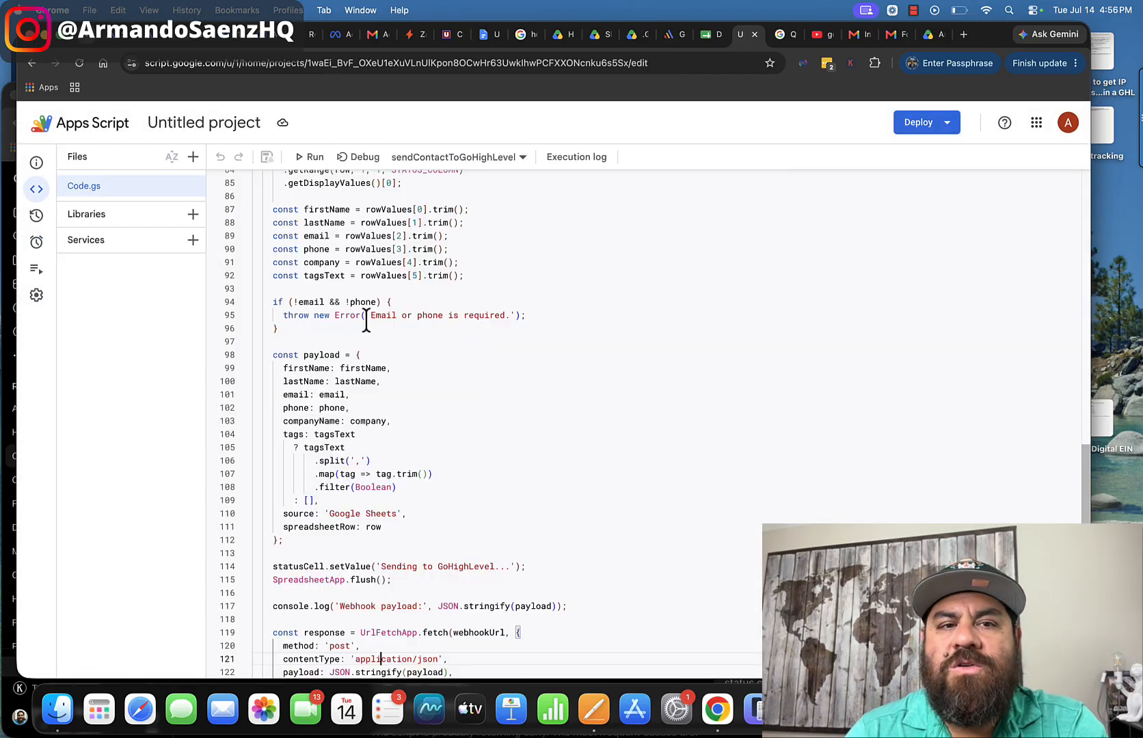
# Switch to the Database Contacts spreadsheet and fill row 2 with the contact's name, email, phone, company Brown inc and tag player.
pyautogui.click(708, 37)
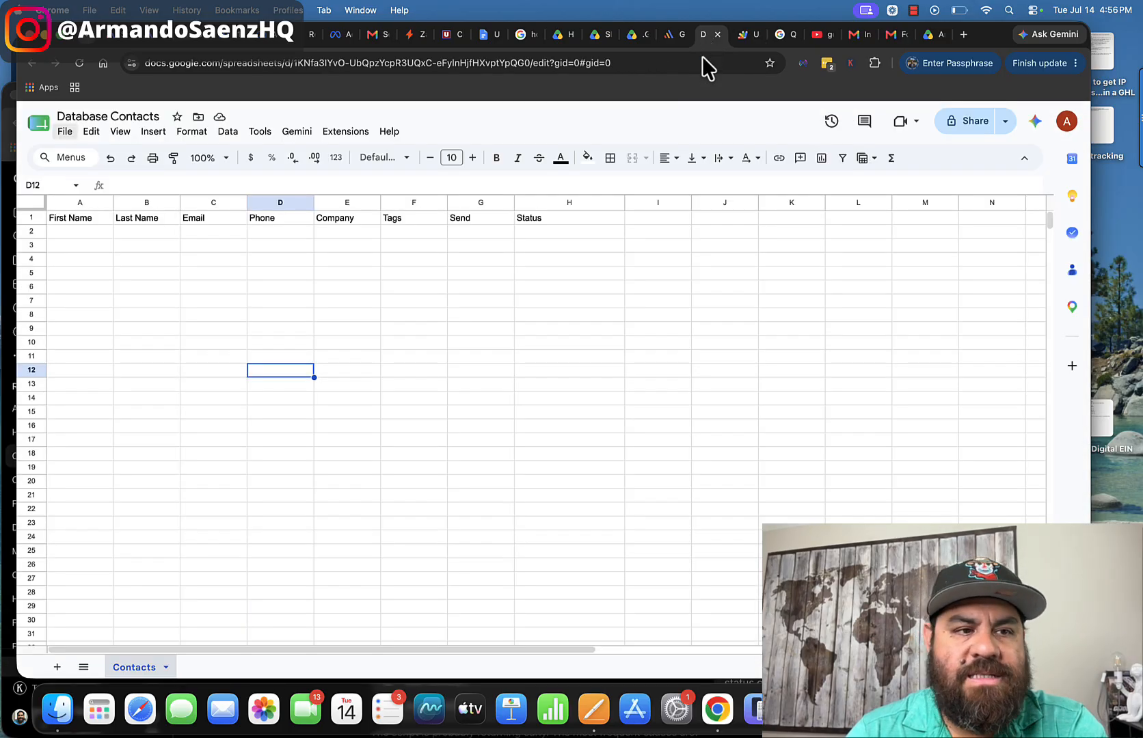
pyautogui.click(94, 231)
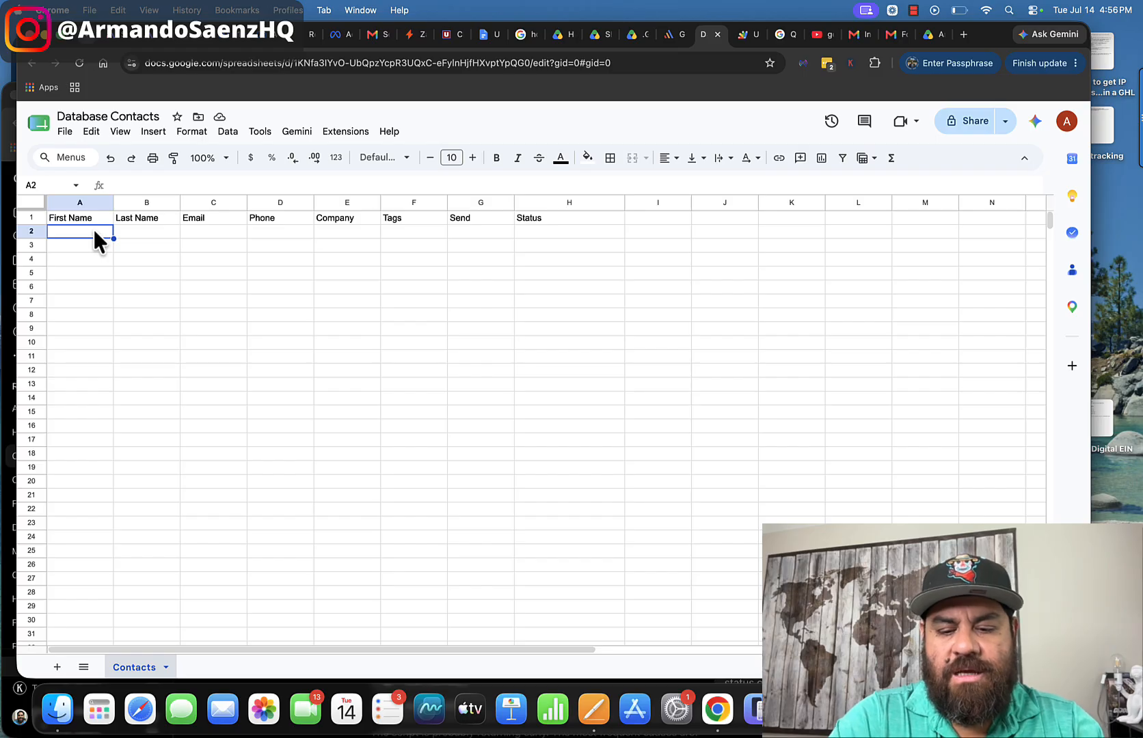
pyautogui.write('Bobby')
pyautogui.press('Tab')
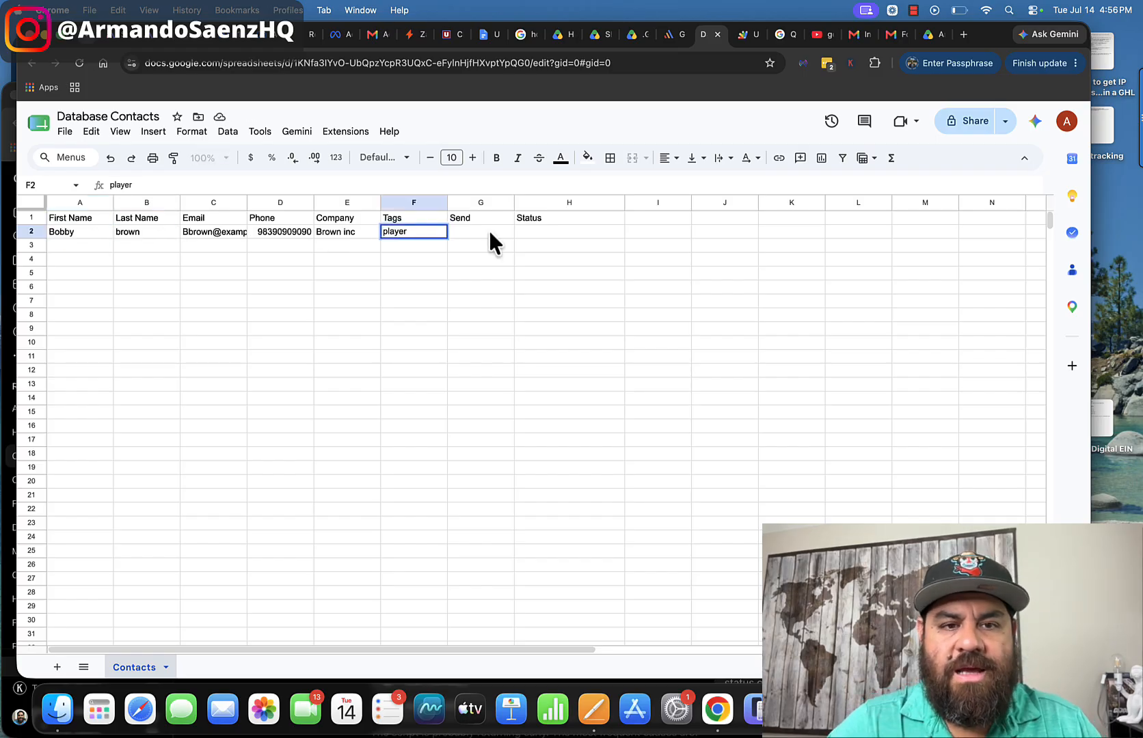
pyautogui.press('Tab')
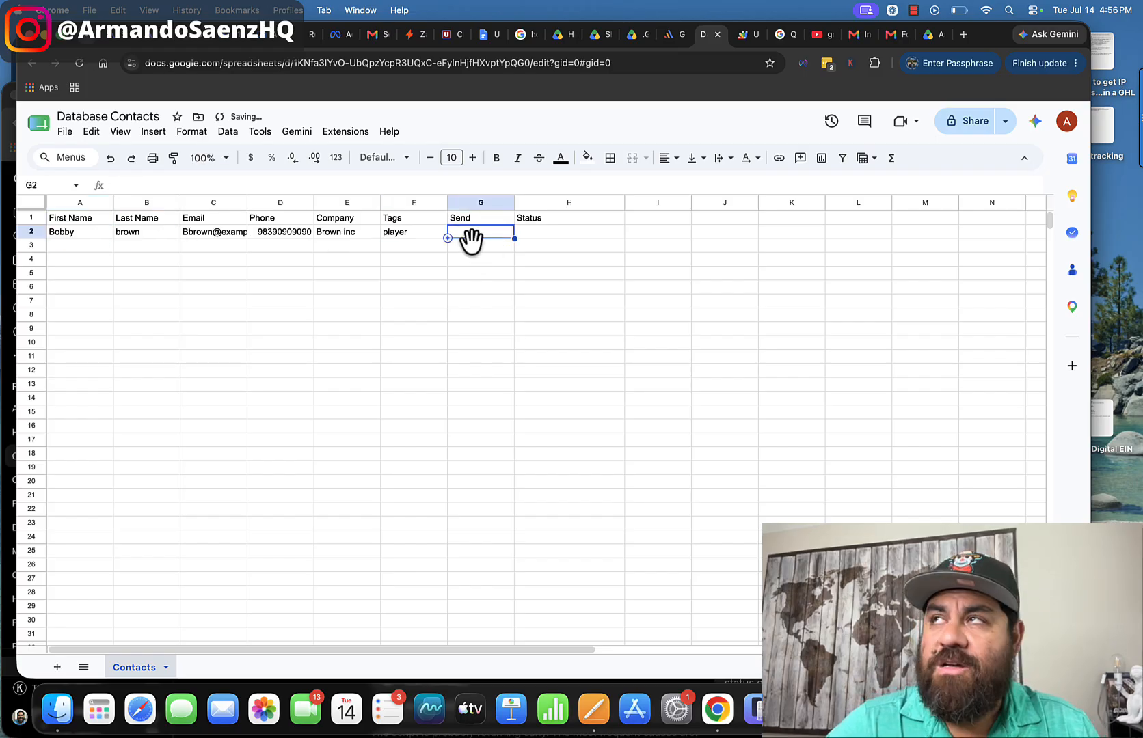
# Set the Send column to Yes for the new contact in row 2.
pyautogui.click(479, 248)
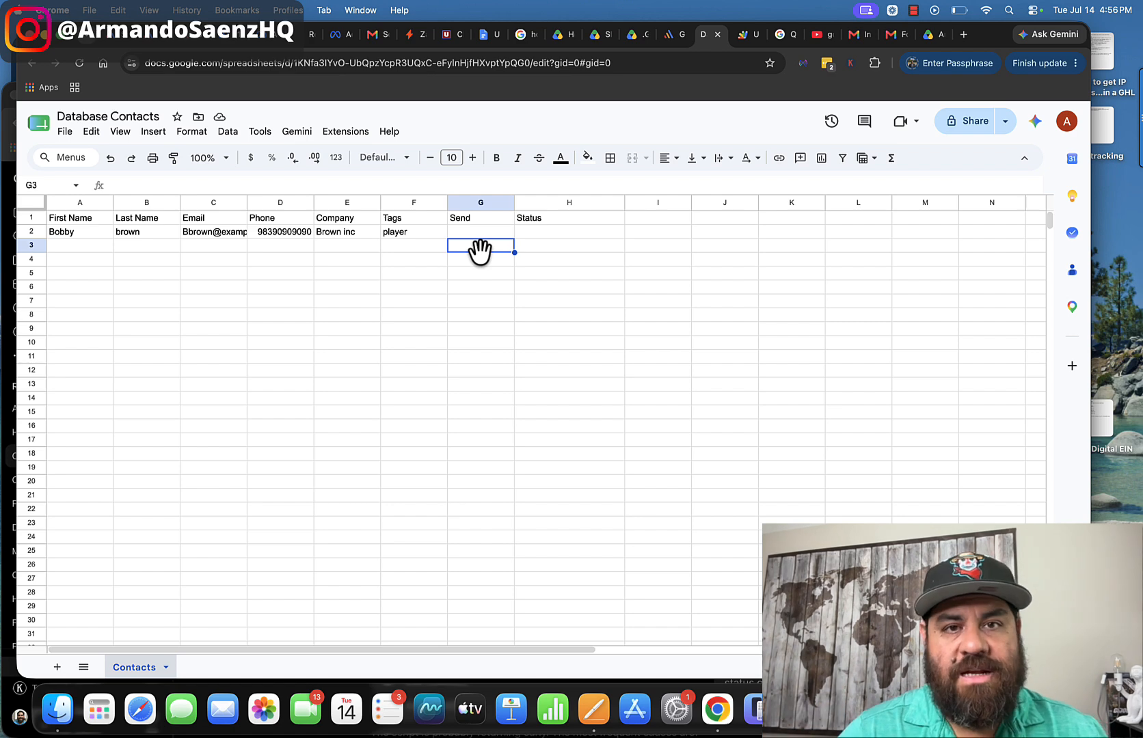
pyautogui.click(475, 227)
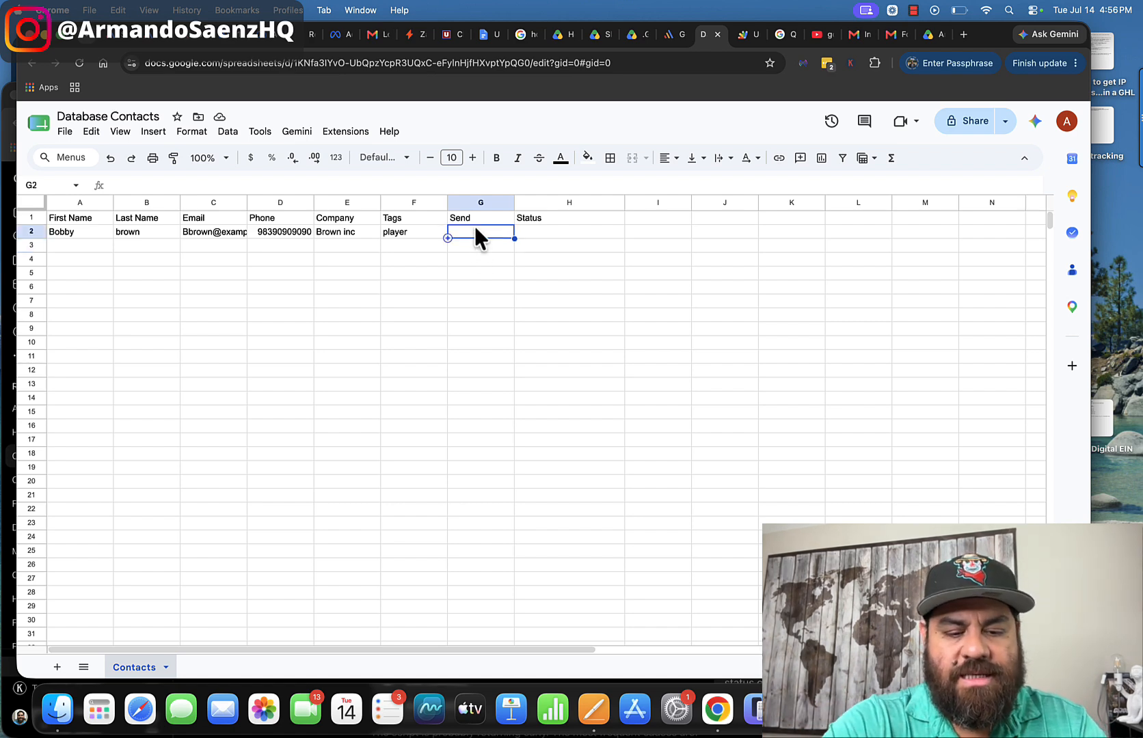
pyautogui.write('Yes')
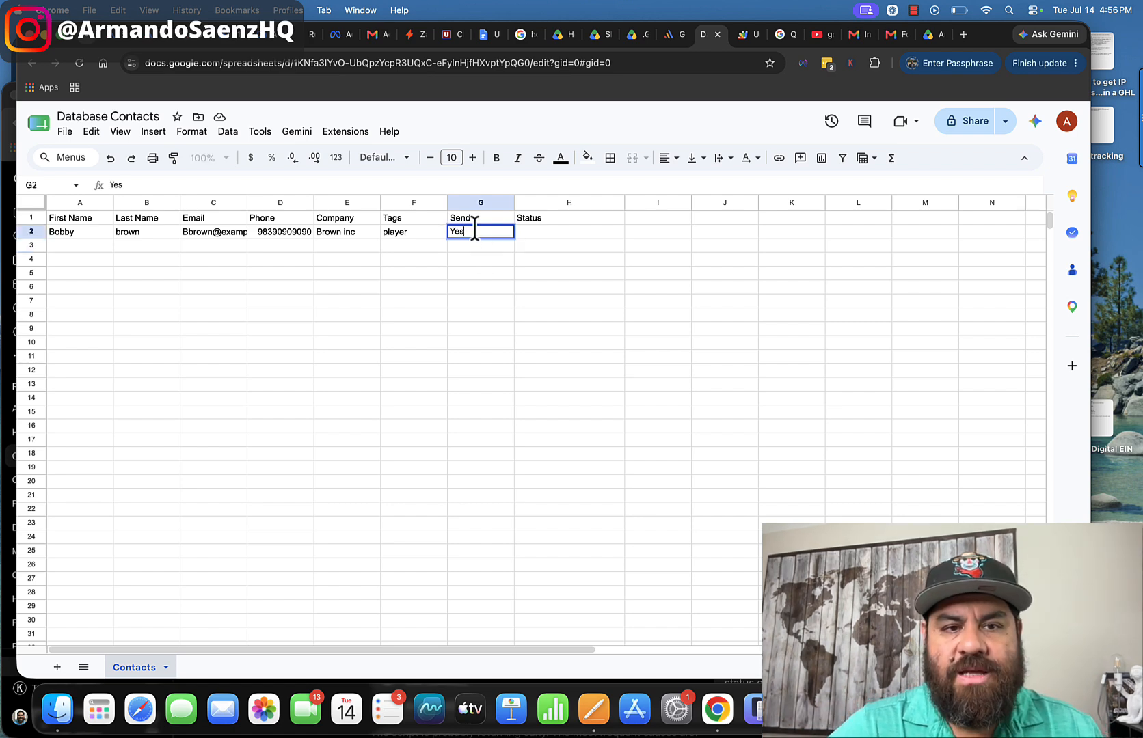
pyautogui.press('Return')
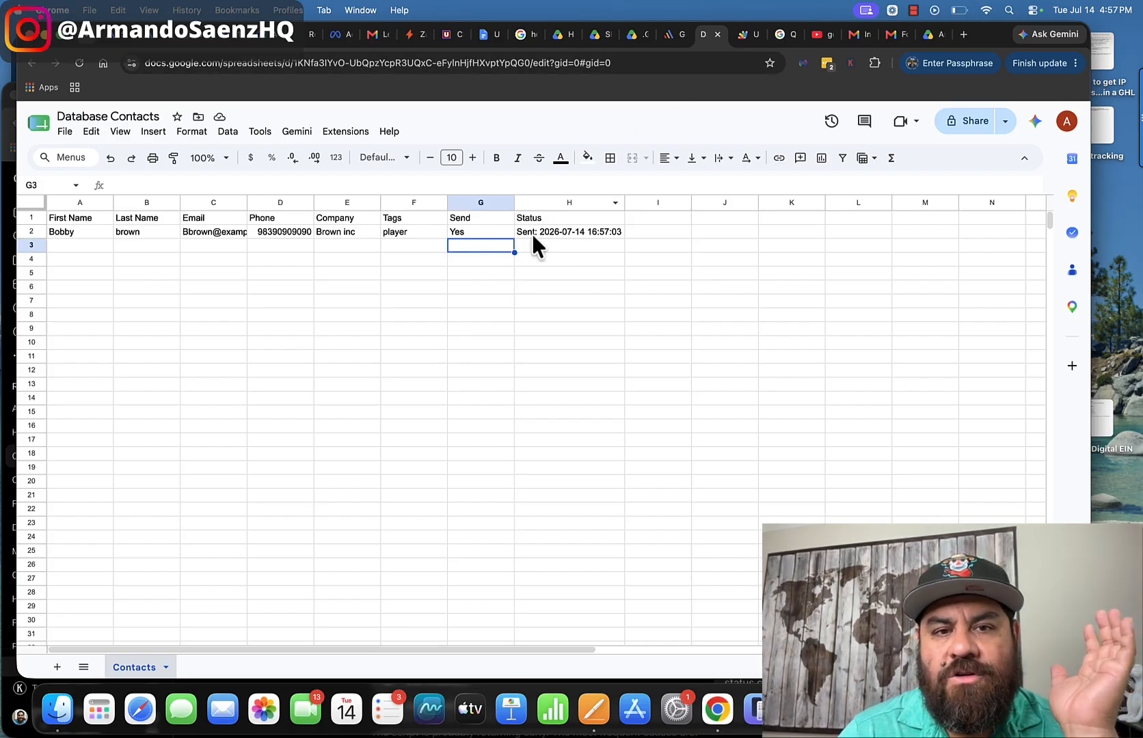
# Switch to the Google Sheet → GHL workflow, review the inbound webhook's mapping reference requests and payload, and save the trigger.
pyautogui.click(673, 38)
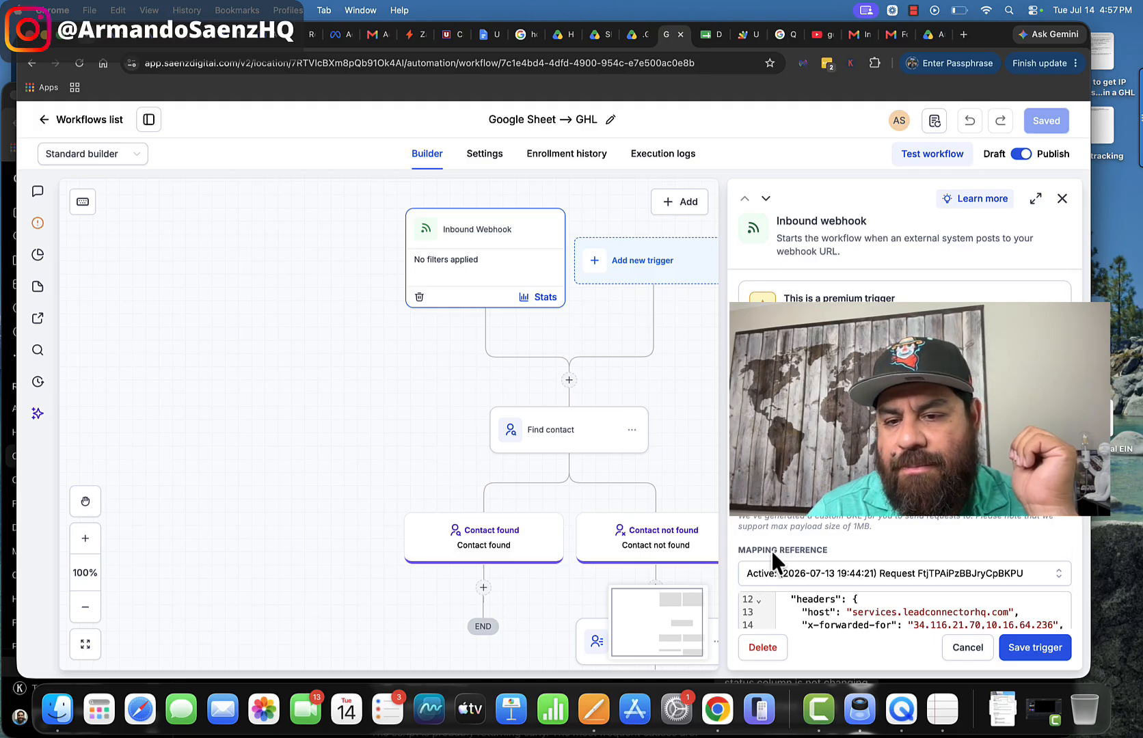
pyautogui.click(1050, 573)
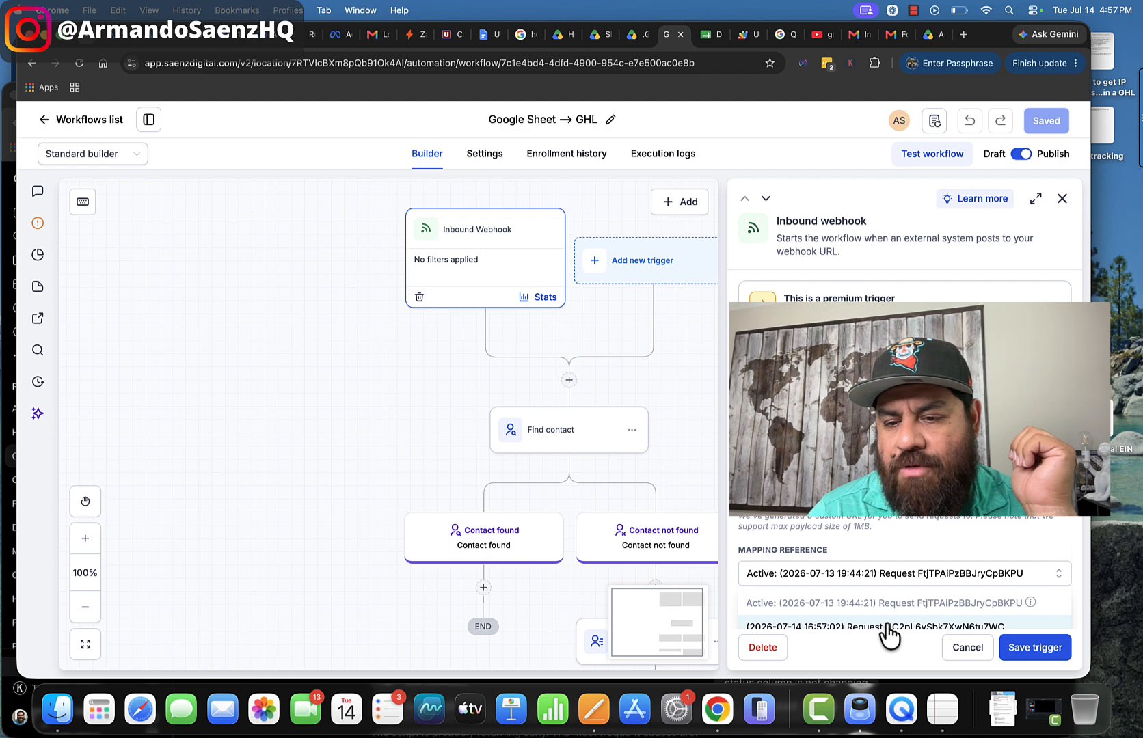
pyautogui.scroll(-2, 887, 634)
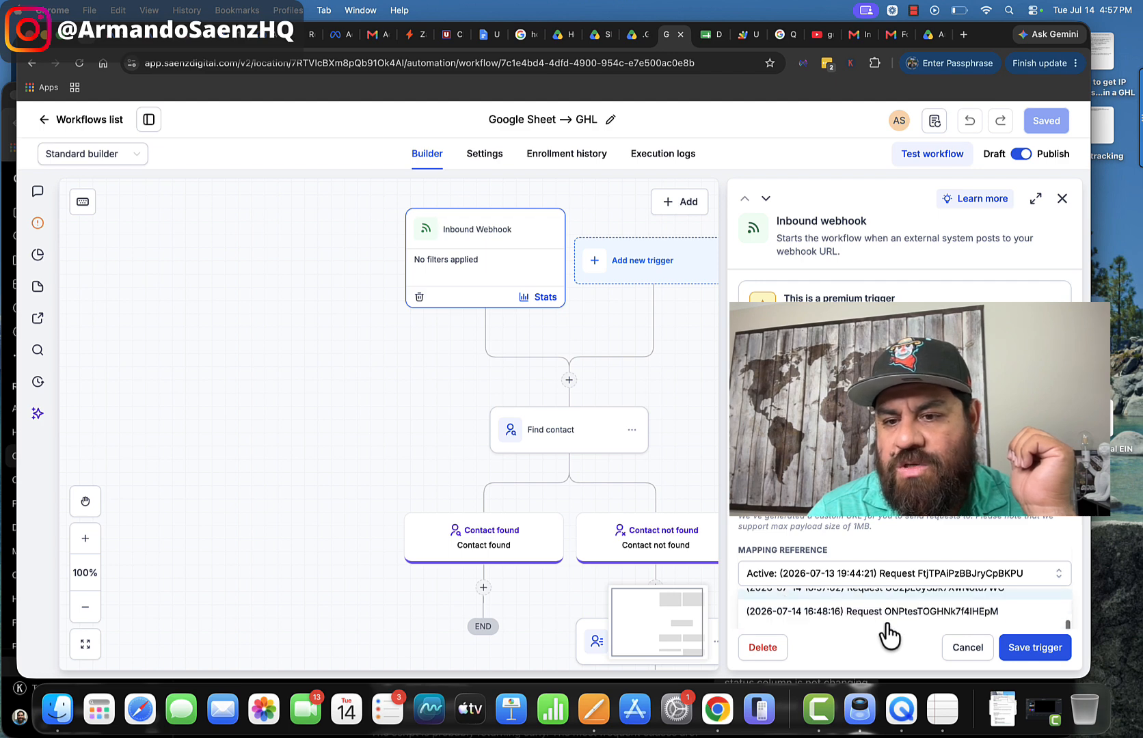
pyautogui.scroll(2, 865, 619)
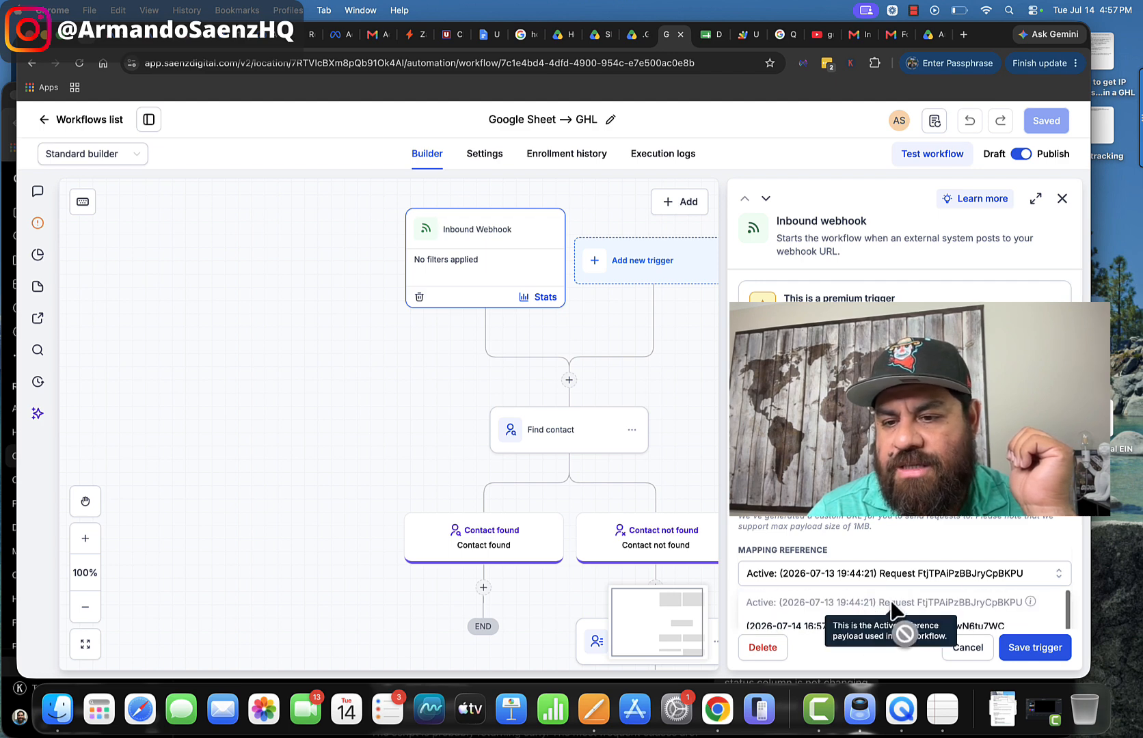
pyautogui.scroll(-2, 888, 618)
pyautogui.scroll(-5, 896, 618)
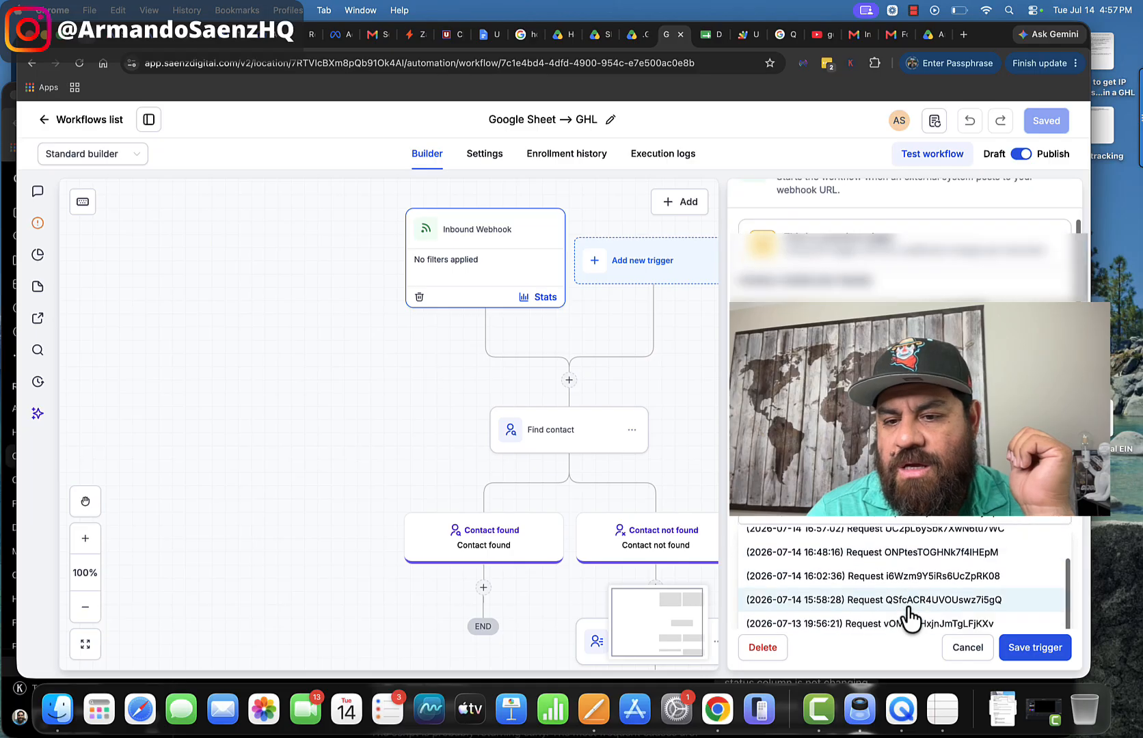
pyautogui.scroll(-3, 910, 618)
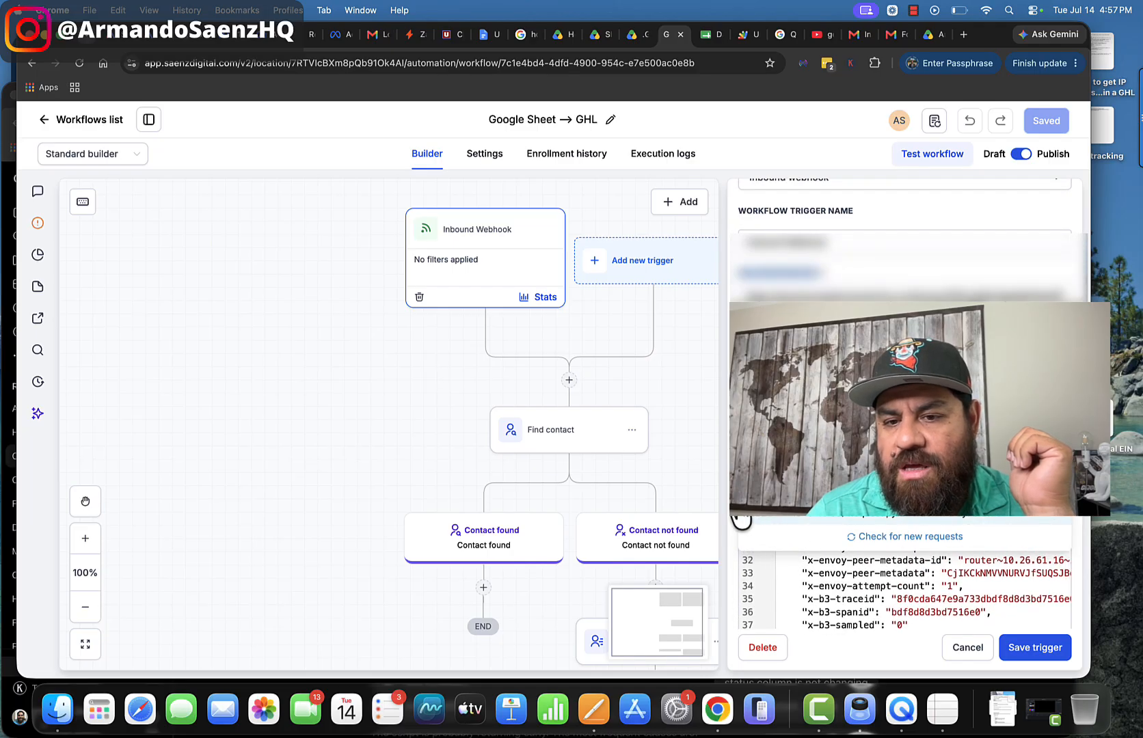
pyautogui.scroll(-2, 743, 521)
pyautogui.scroll(6, 886, 557)
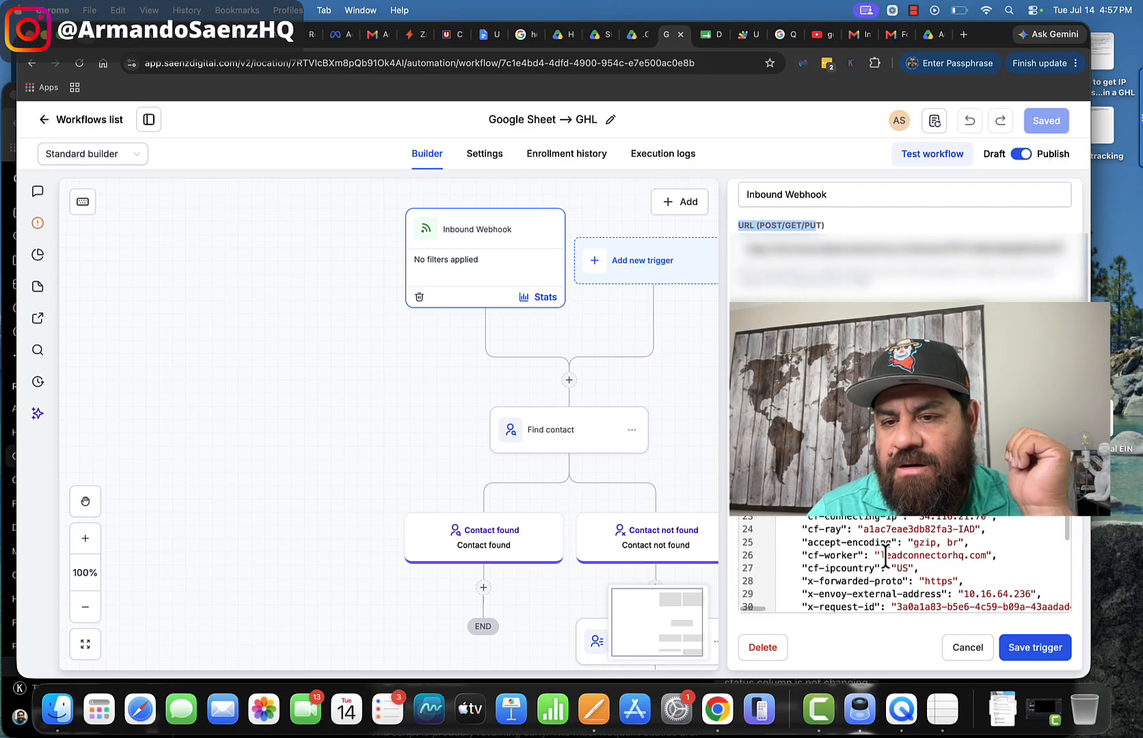
pyautogui.scroll(-4, 886, 557)
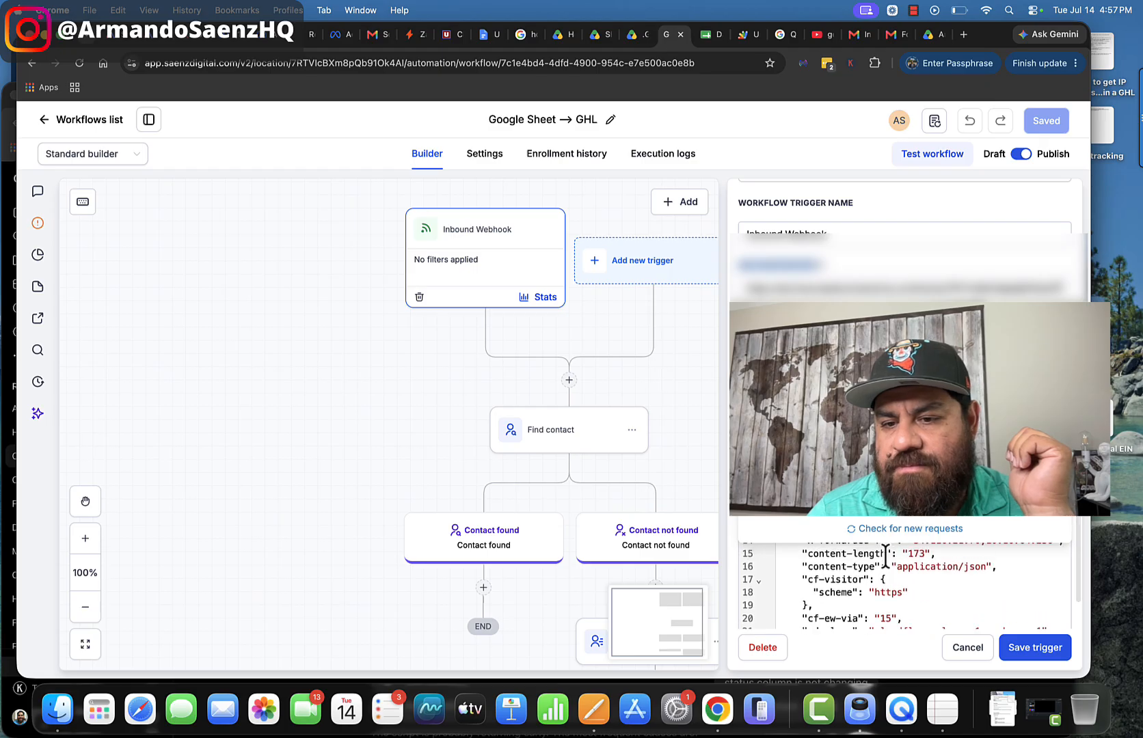
pyautogui.scroll(-4, 885, 558)
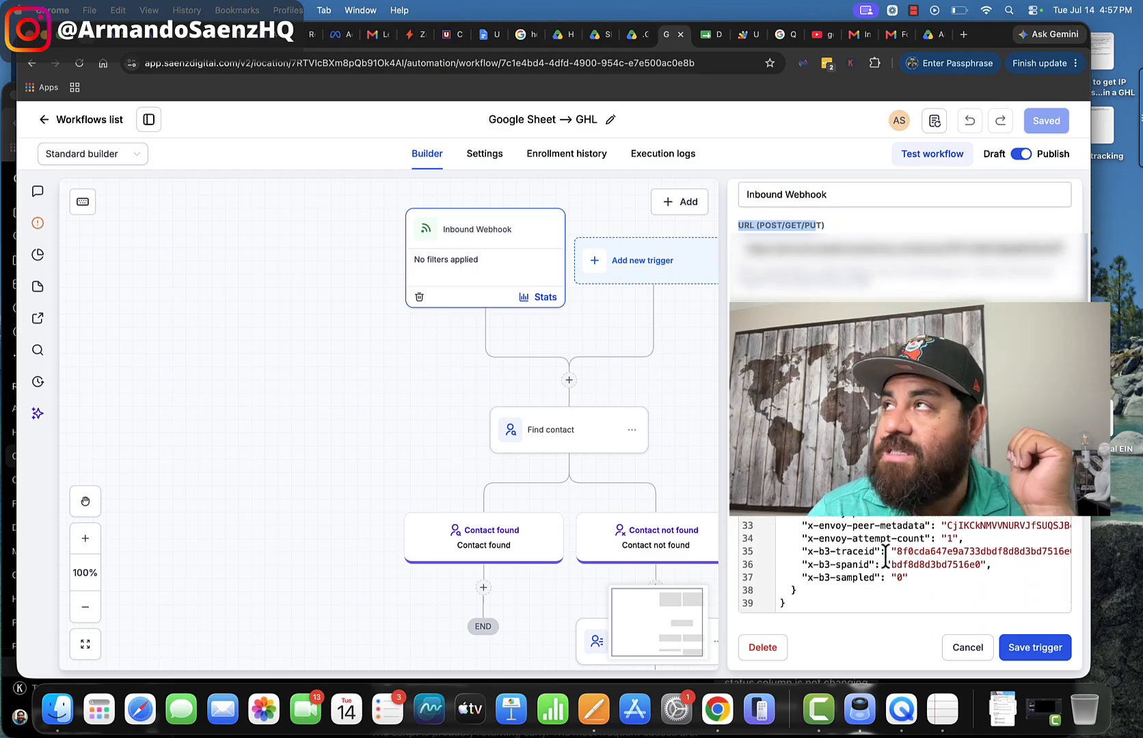
pyautogui.click(1029, 649)
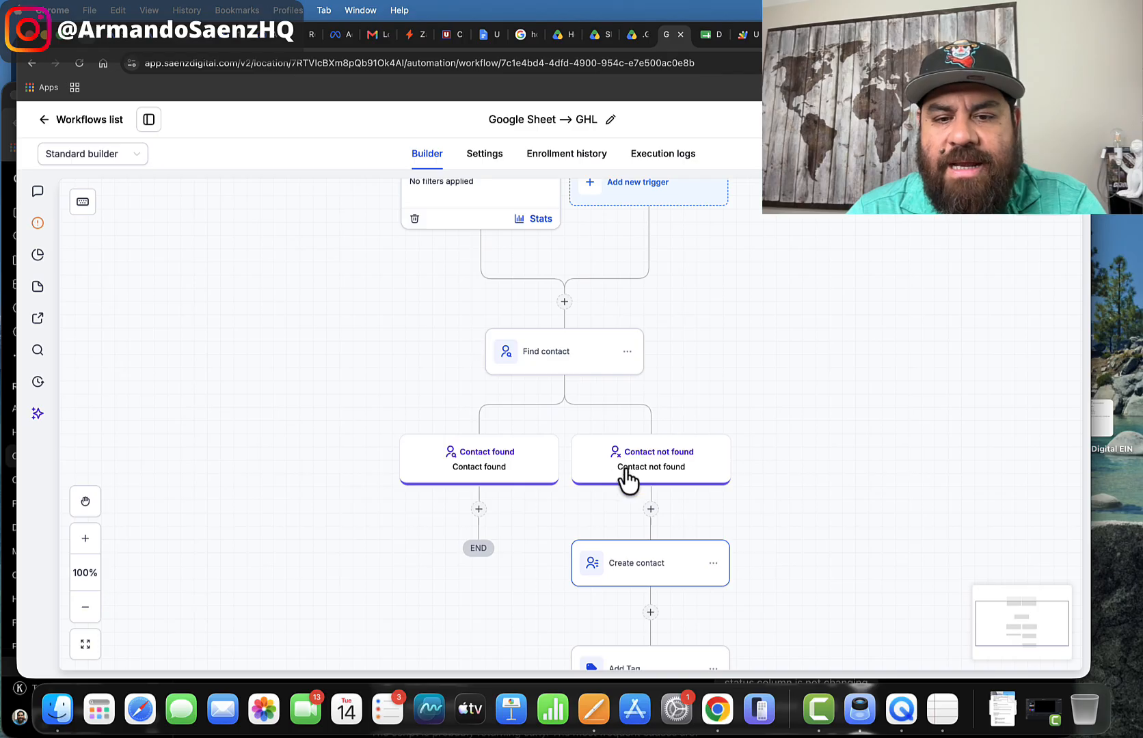
# Open the Create contact action and review the field choices and Inbound Webhook Trigger values available for its Email mapping.
pyautogui.scroll(-2, 627, 481)
pyautogui.click(647, 524)
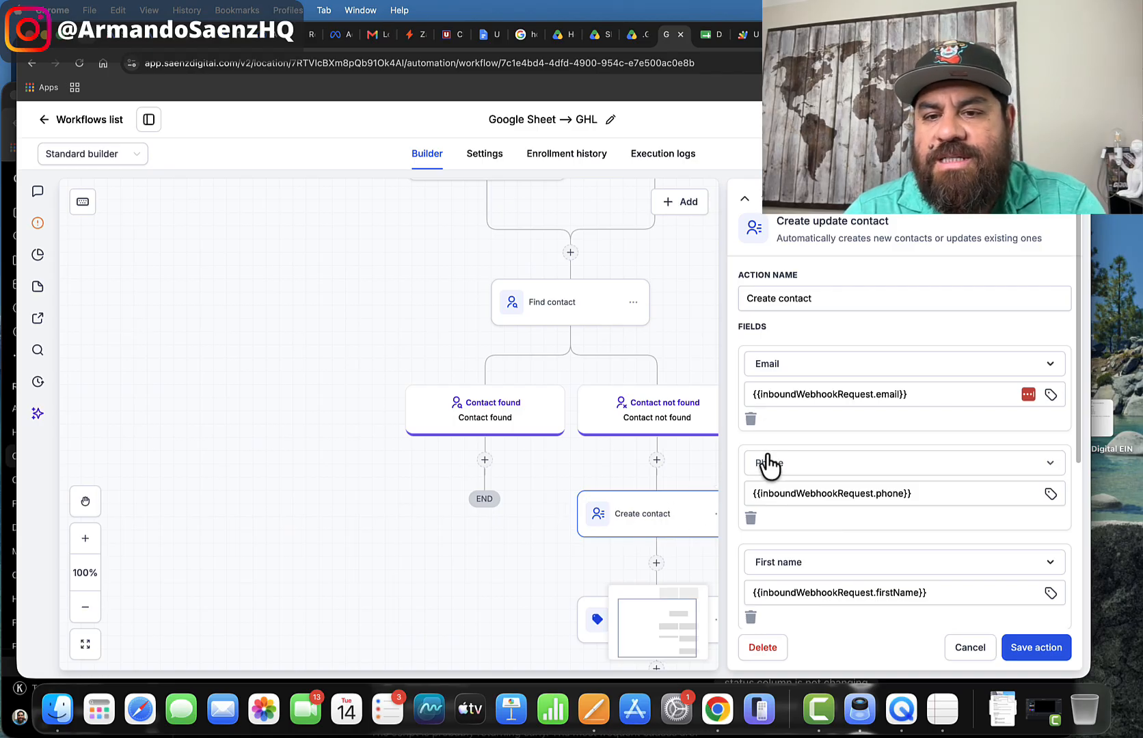
pyautogui.click(786, 373)
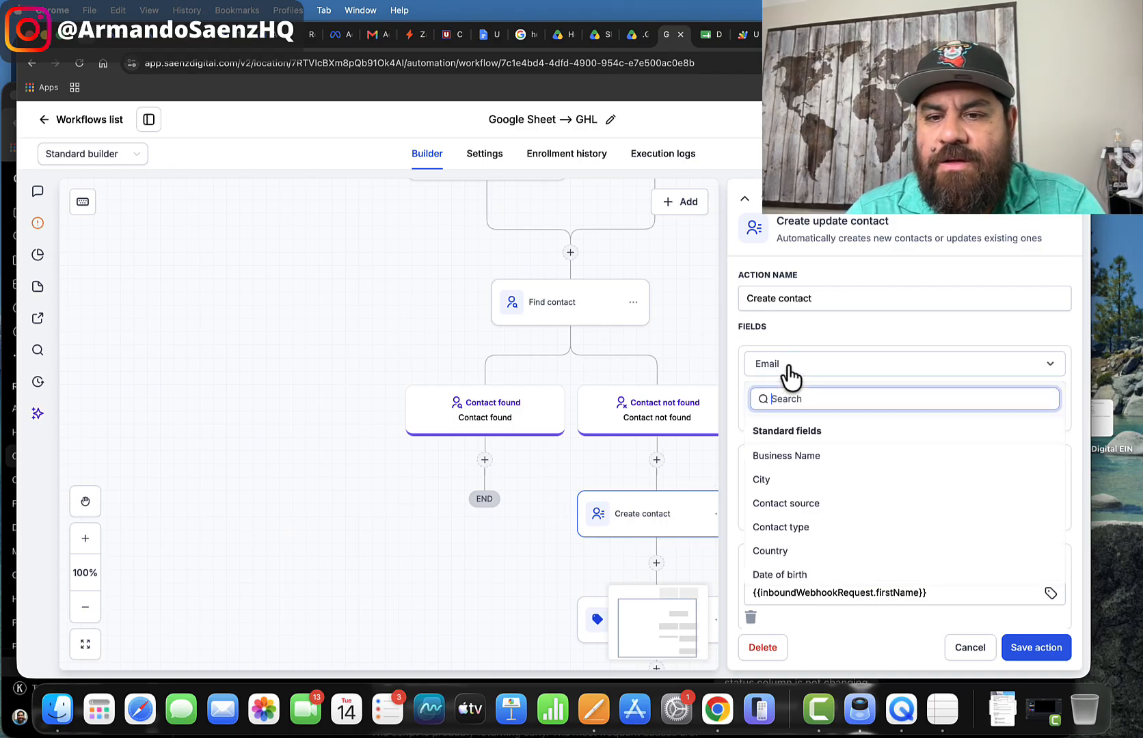
pyautogui.click(731, 371)
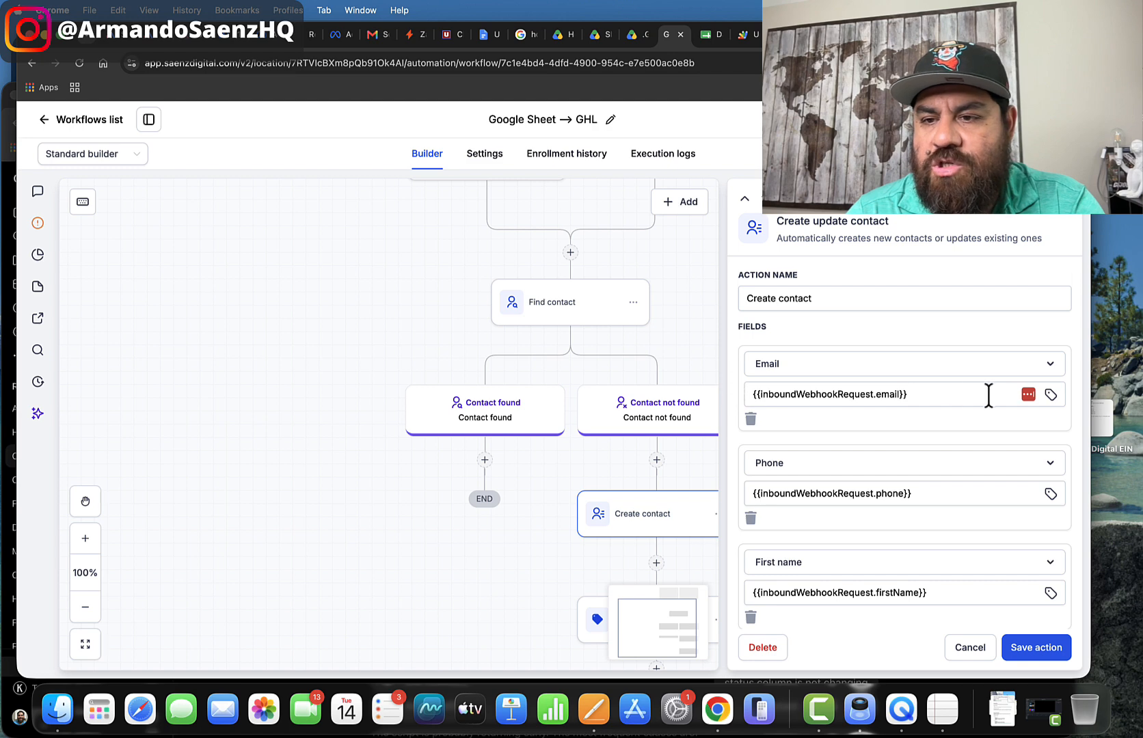
pyautogui.click(1051, 395)
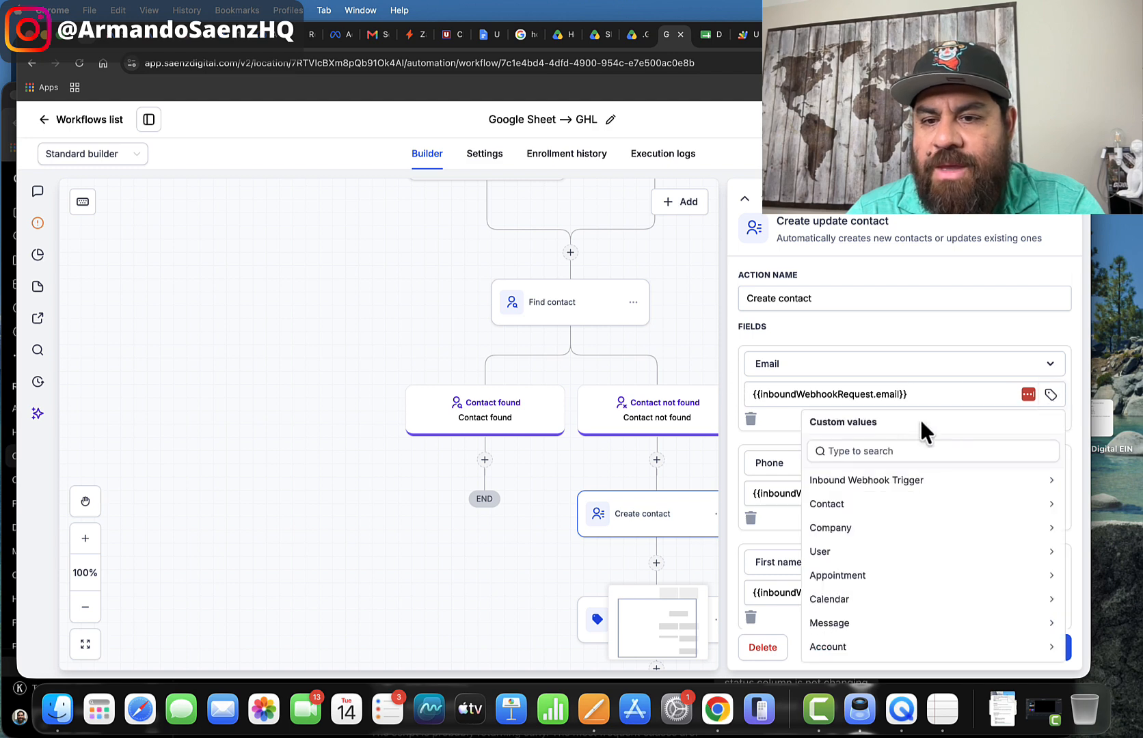
pyautogui.click(877, 482)
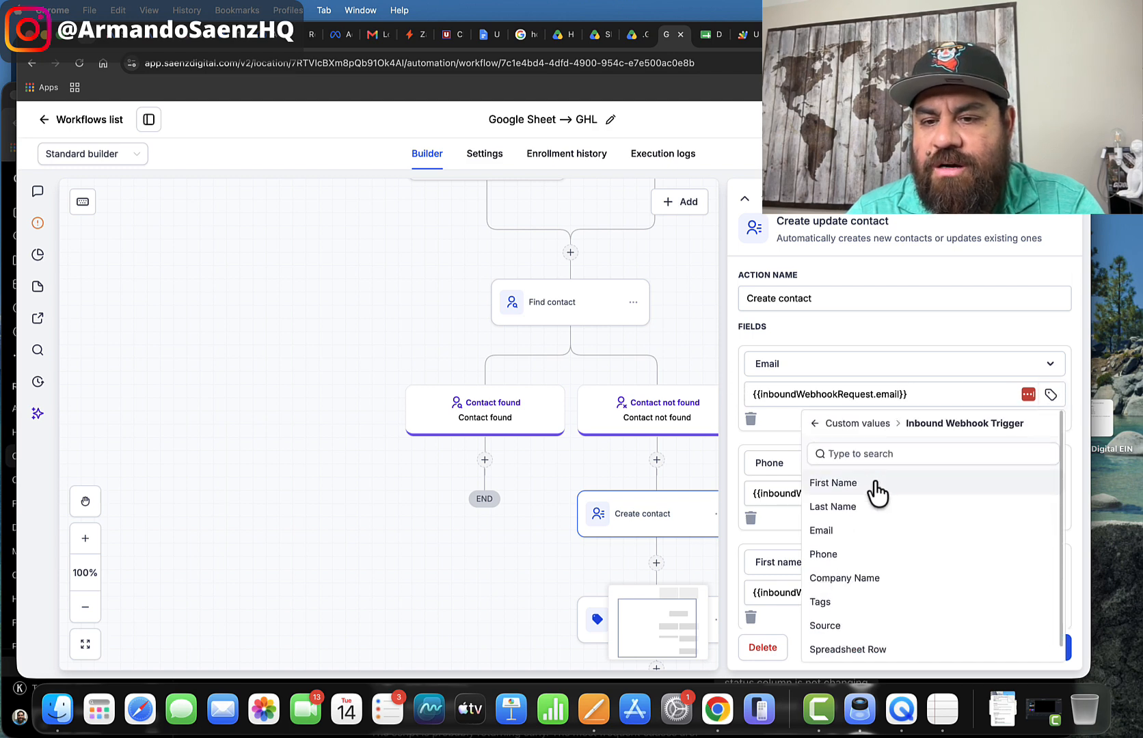
pyautogui.click(792, 437)
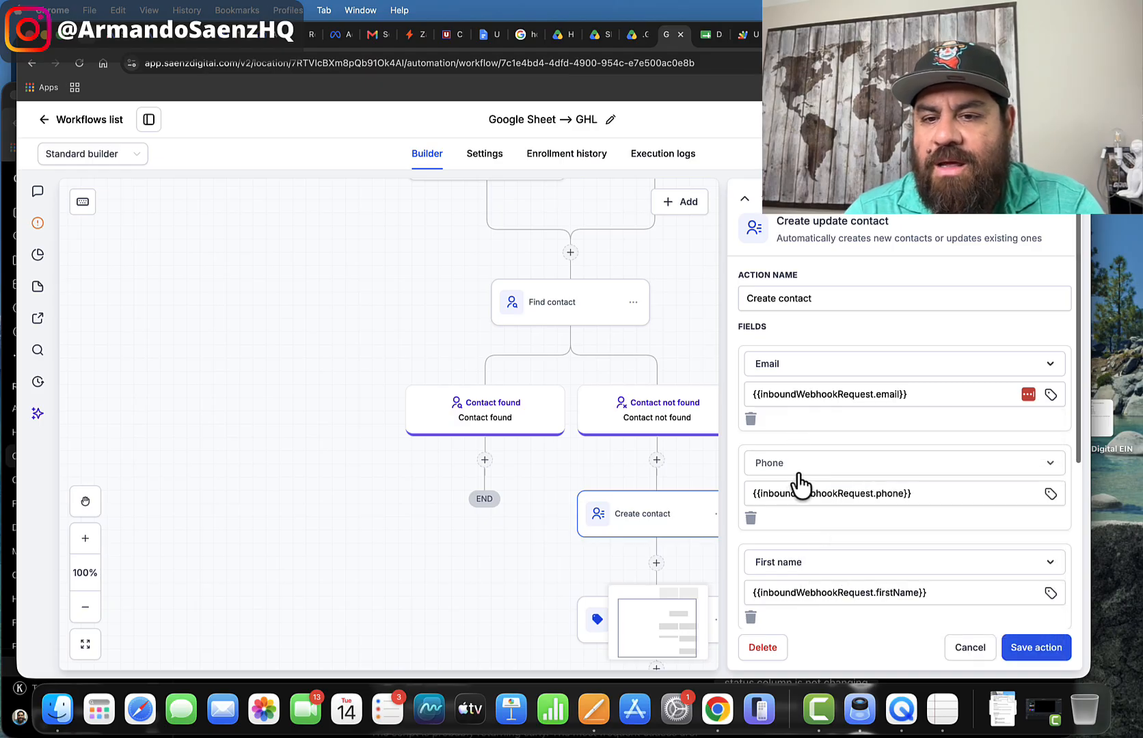
# Map the empty field in the Create contact action as Business Name with the inbound webhook's Company Name value, and save the action.
pyautogui.scroll(-2, 791, 477)
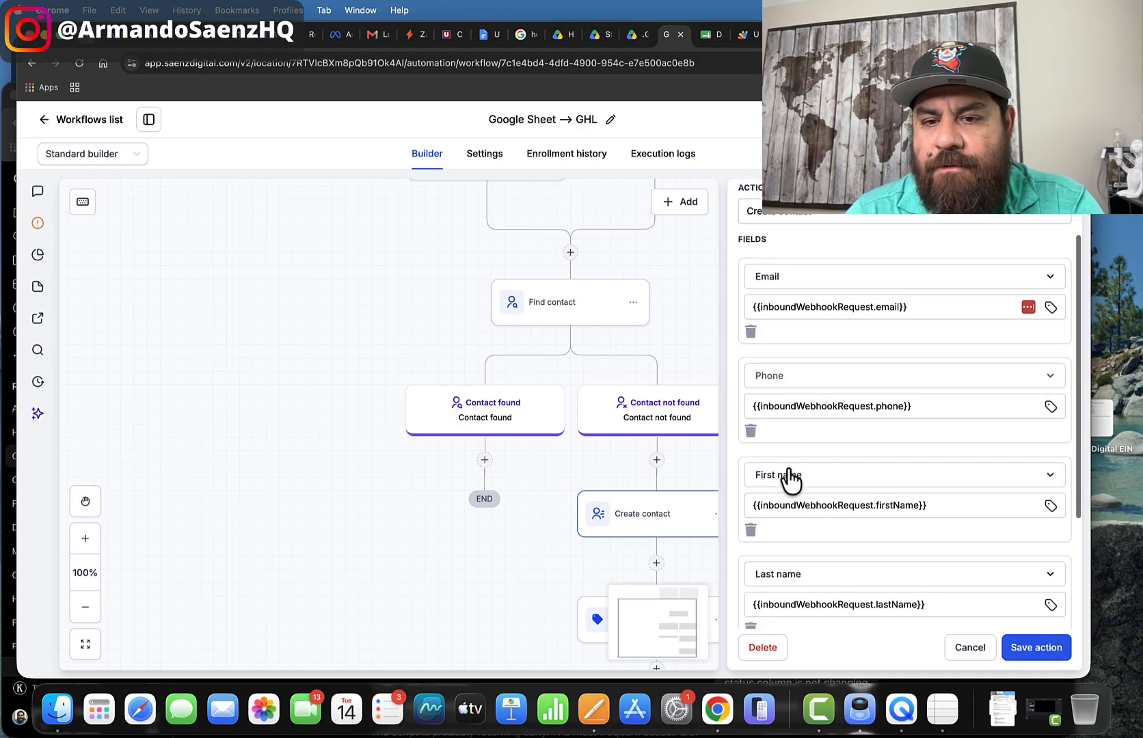
pyautogui.scroll(-3, 793, 476)
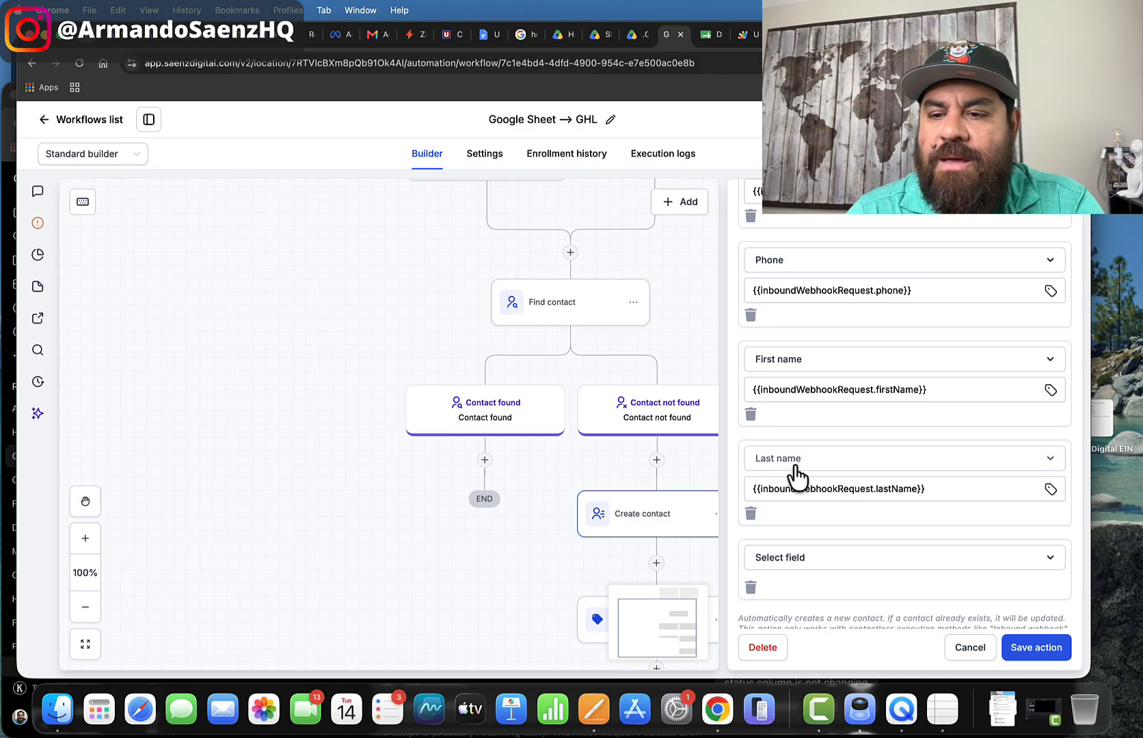
pyautogui.scroll(-2, 797, 473)
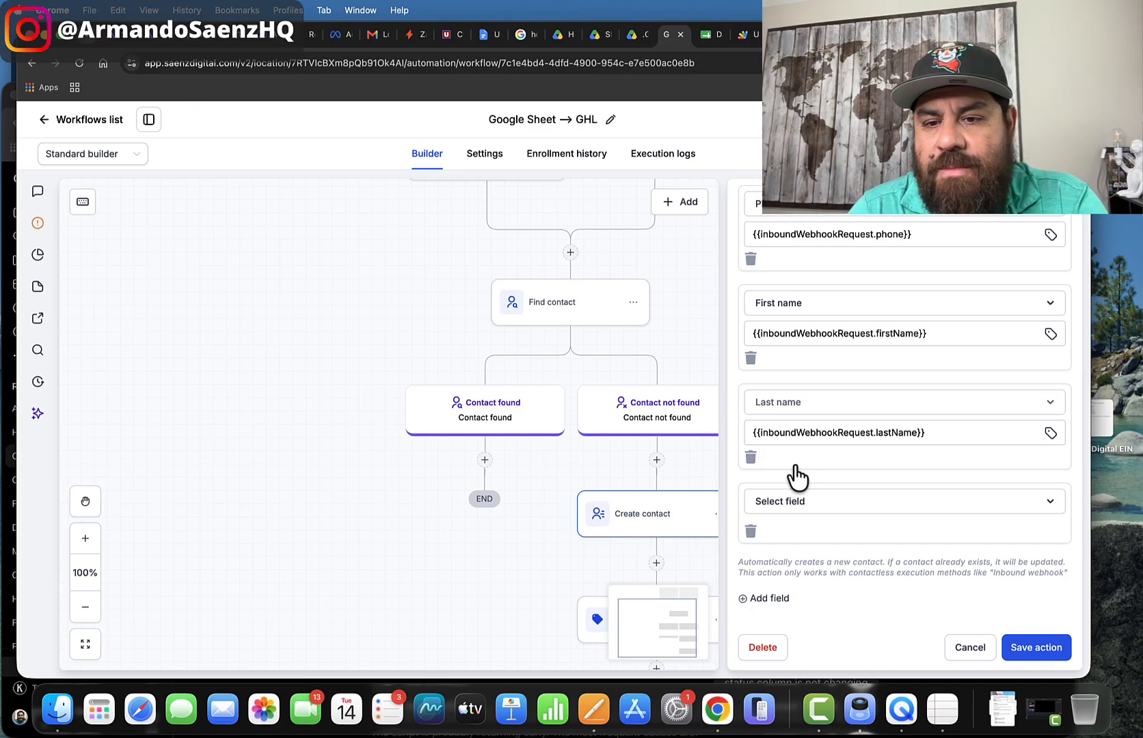
pyautogui.click(825, 506)
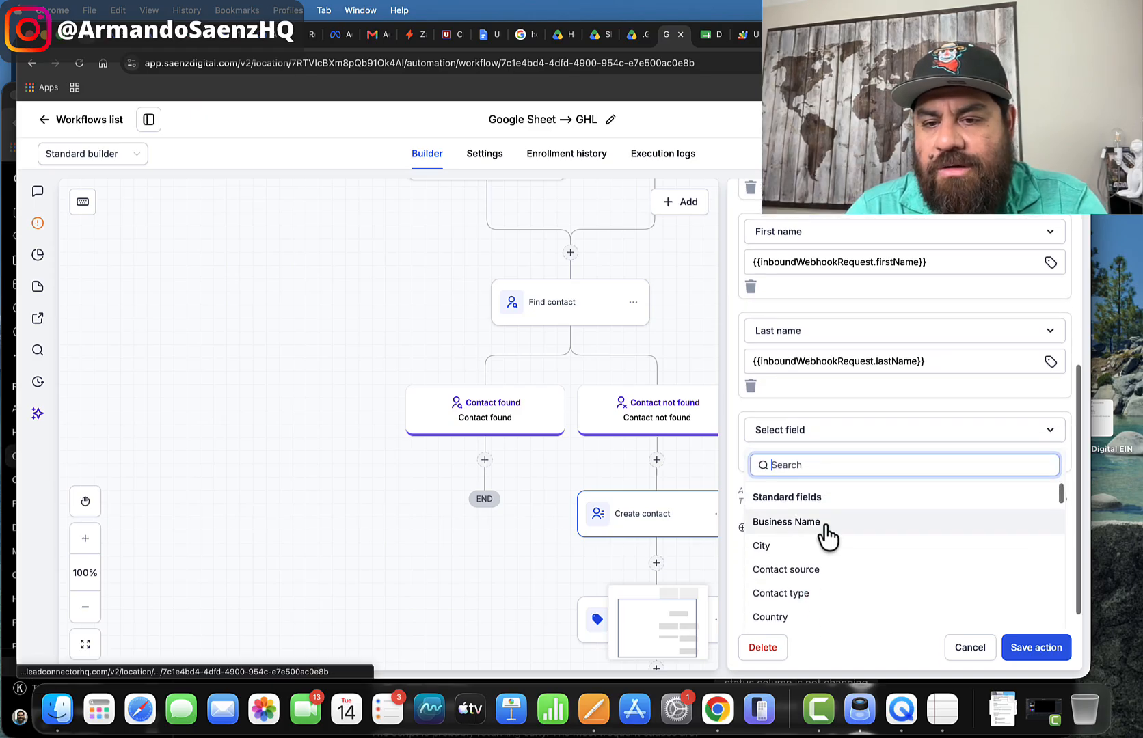
pyautogui.click(828, 536)
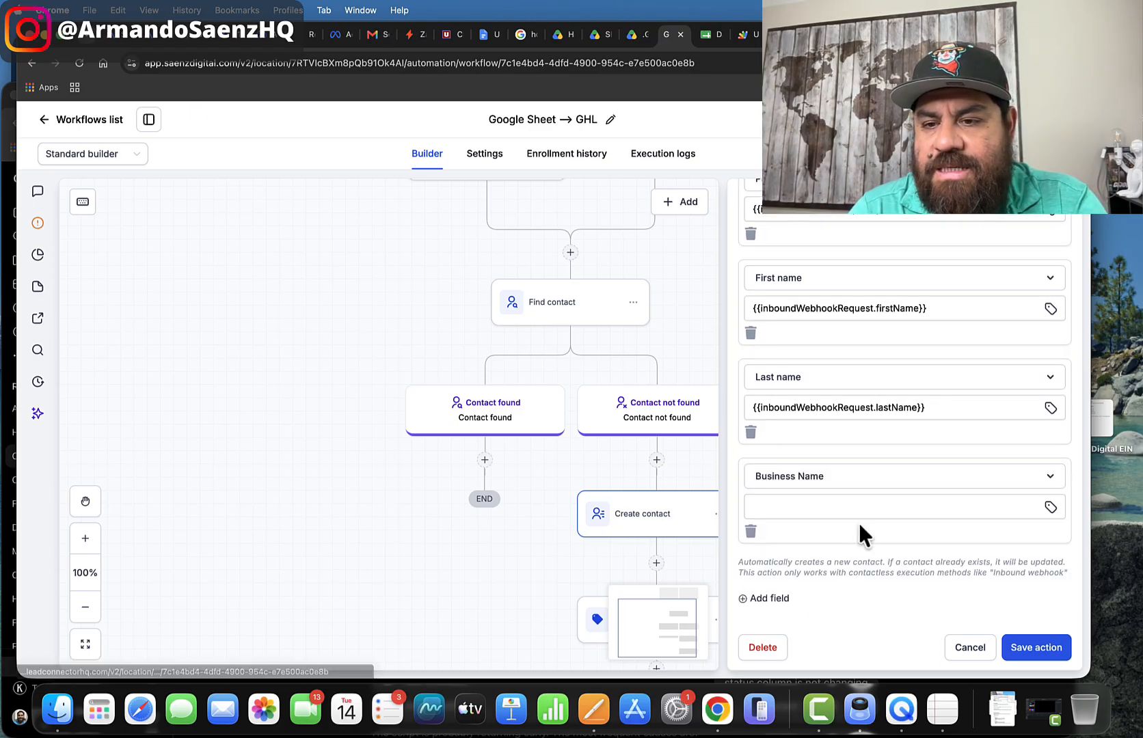
pyautogui.click(1051, 508)
pyautogui.click(889, 313)
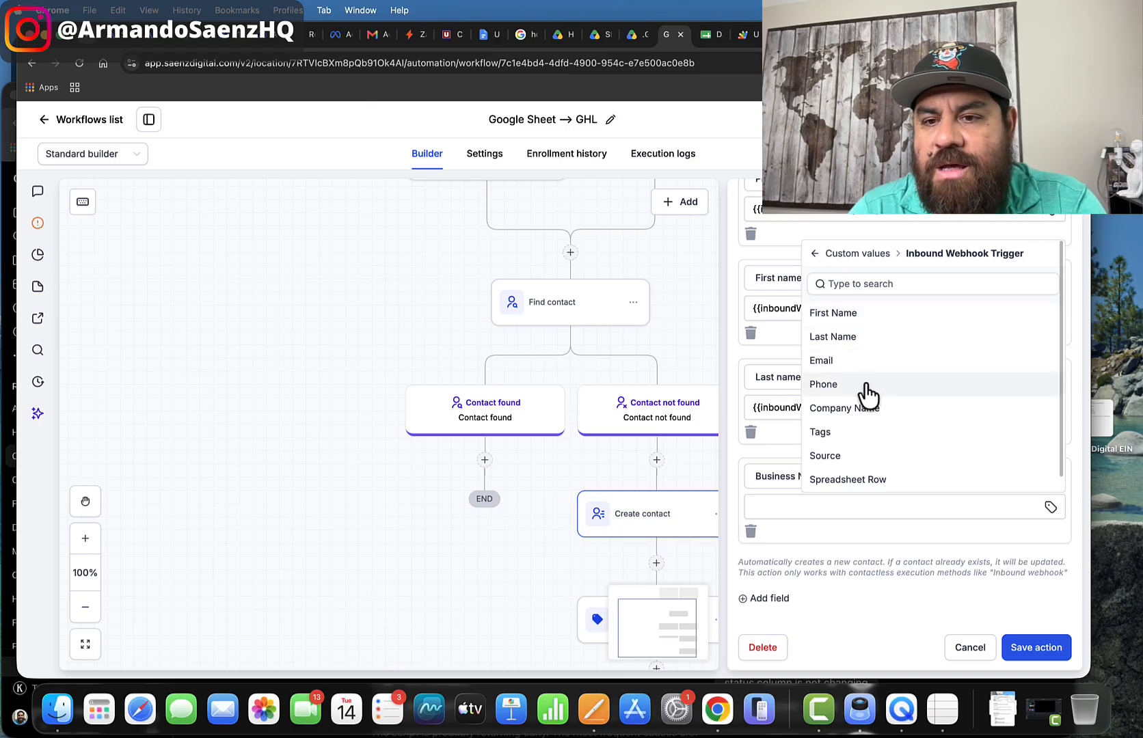
pyautogui.scroll(-1, 868, 394)
pyautogui.click(859, 395)
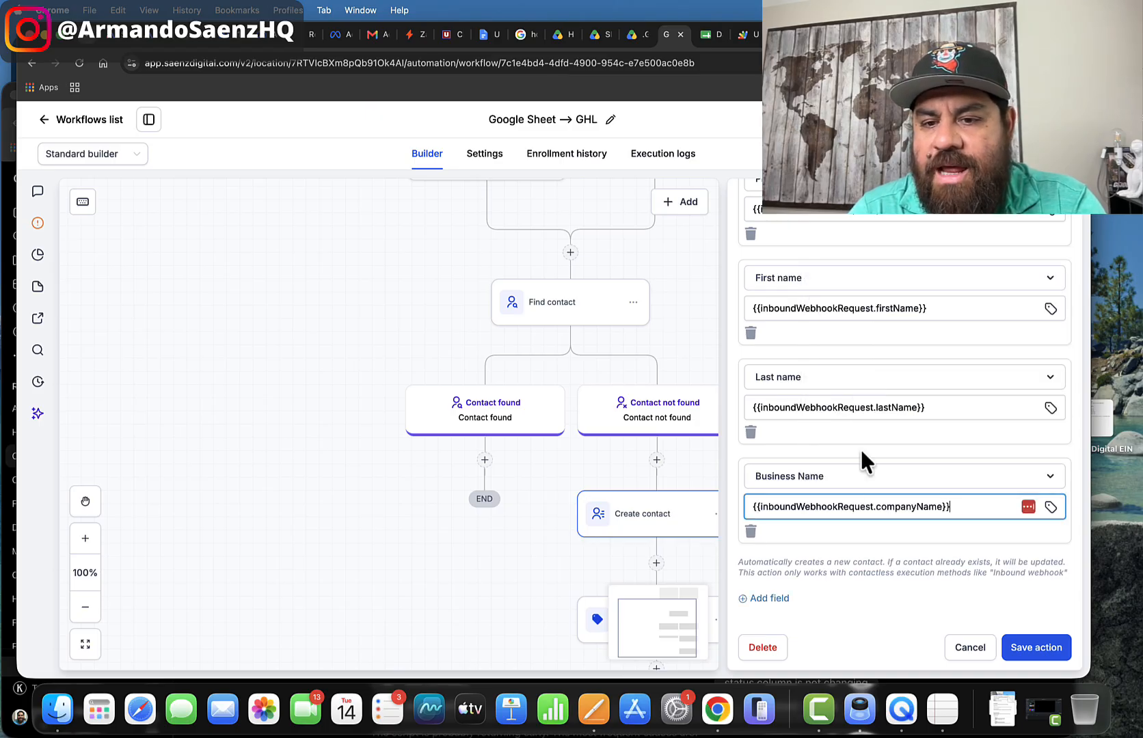
pyautogui.click(1026, 650)
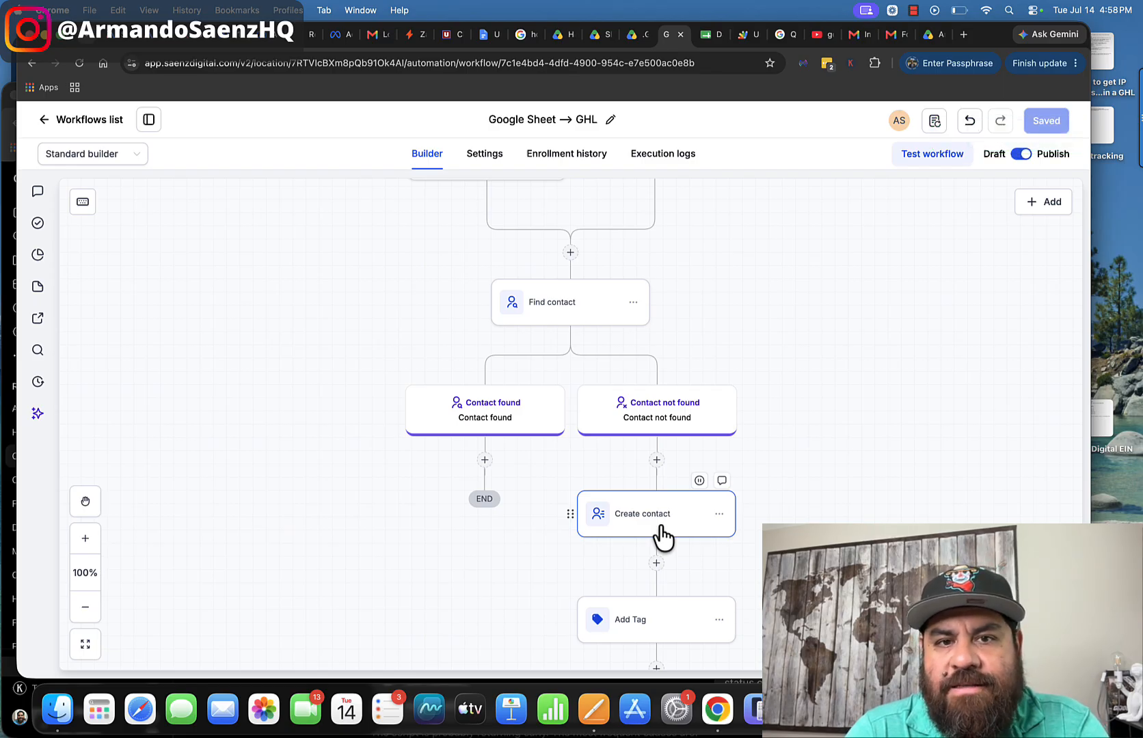
# Search the available actions for "find" ahead of the Find contact step and review that step's Email filter, without adding an action.
pyautogui.scroll(-2, 661, 537)
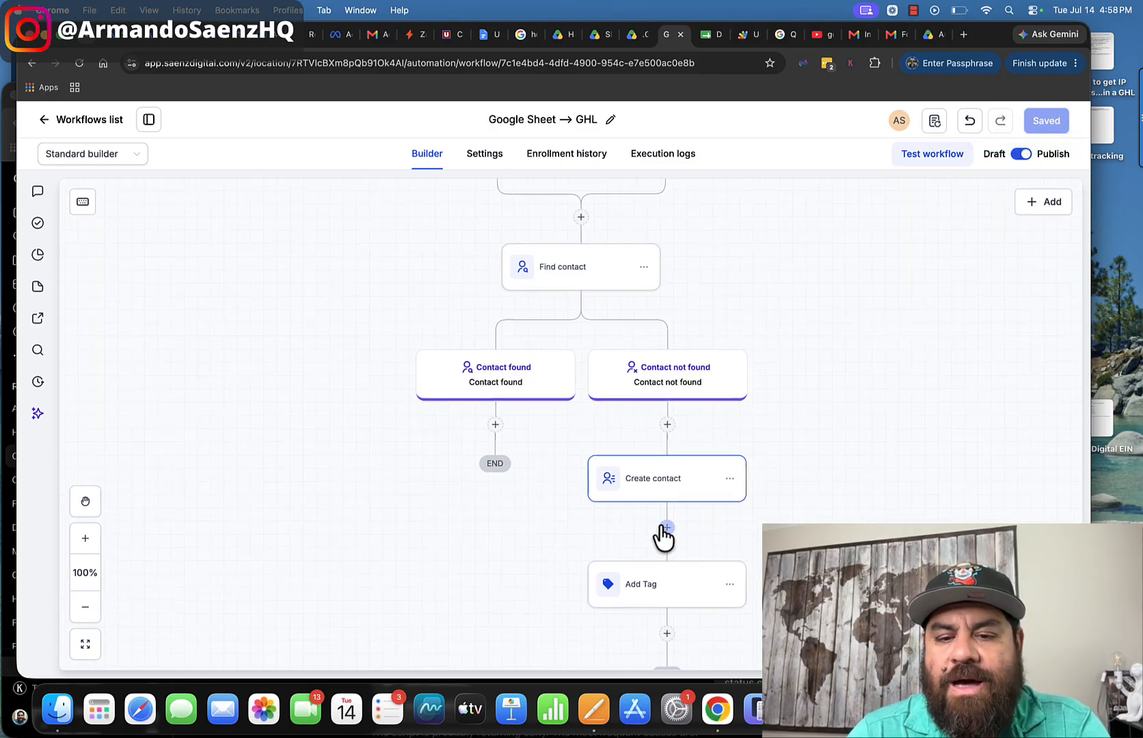
pyautogui.scroll(2, 662, 537)
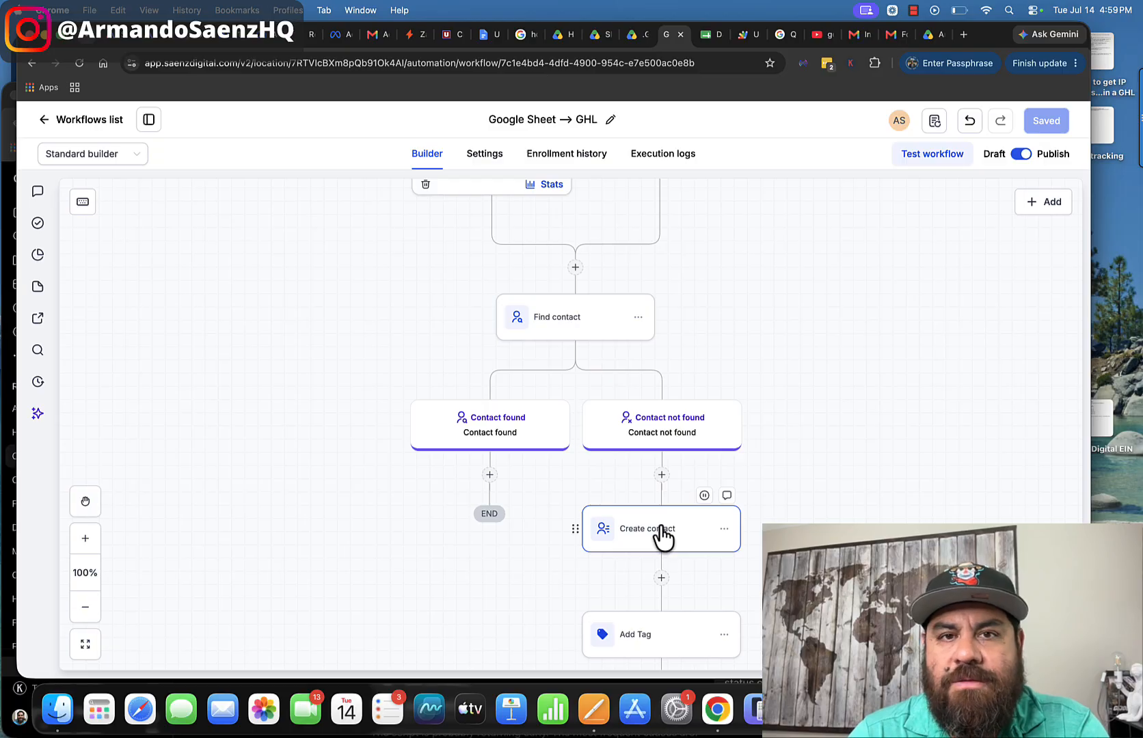
pyautogui.scroll(1, 662, 537)
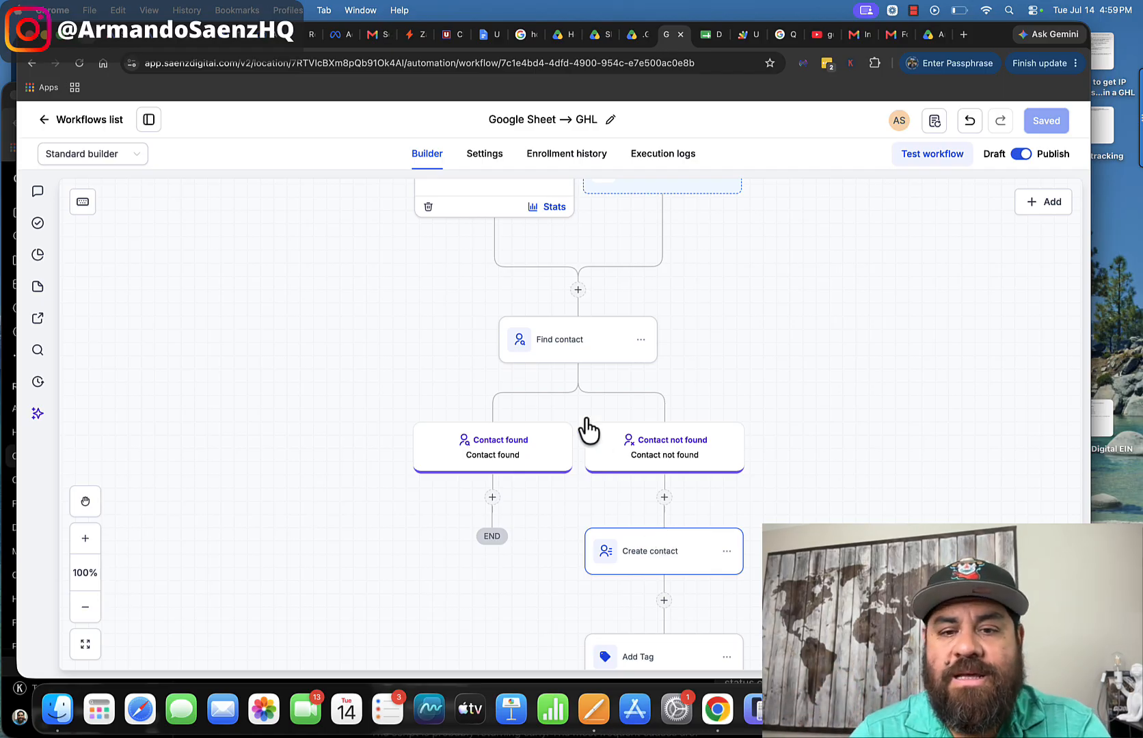
pyautogui.scroll(2, 577, 417)
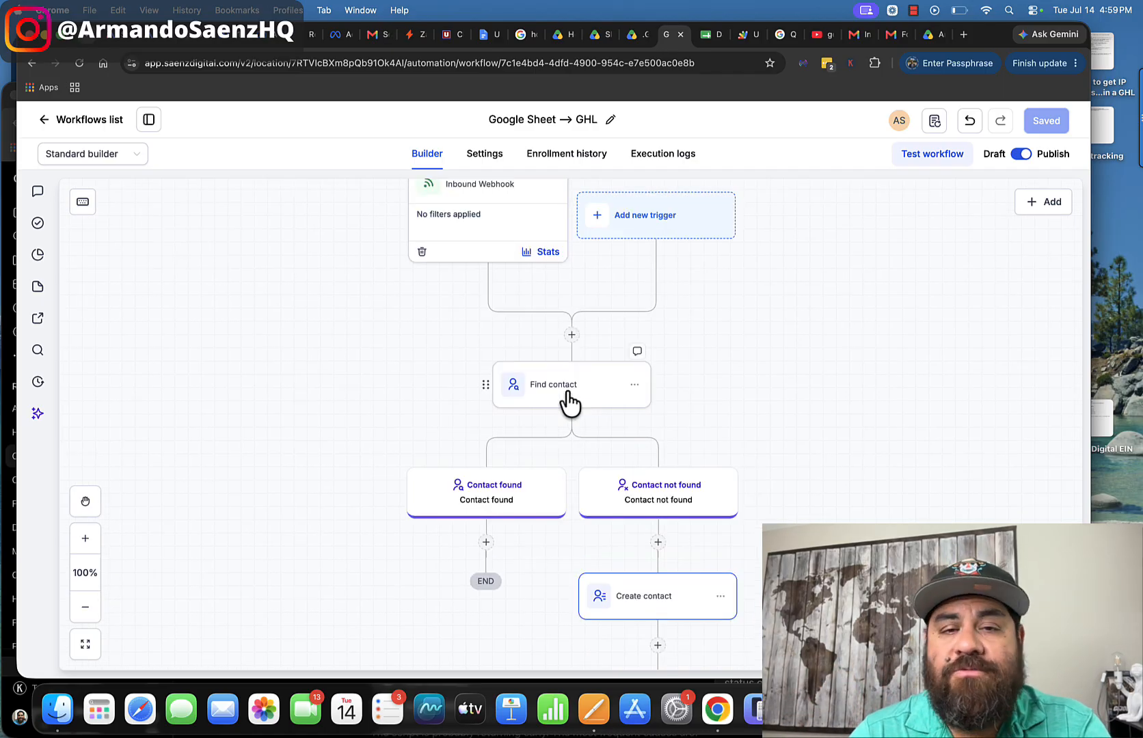
pyautogui.click(572, 336)
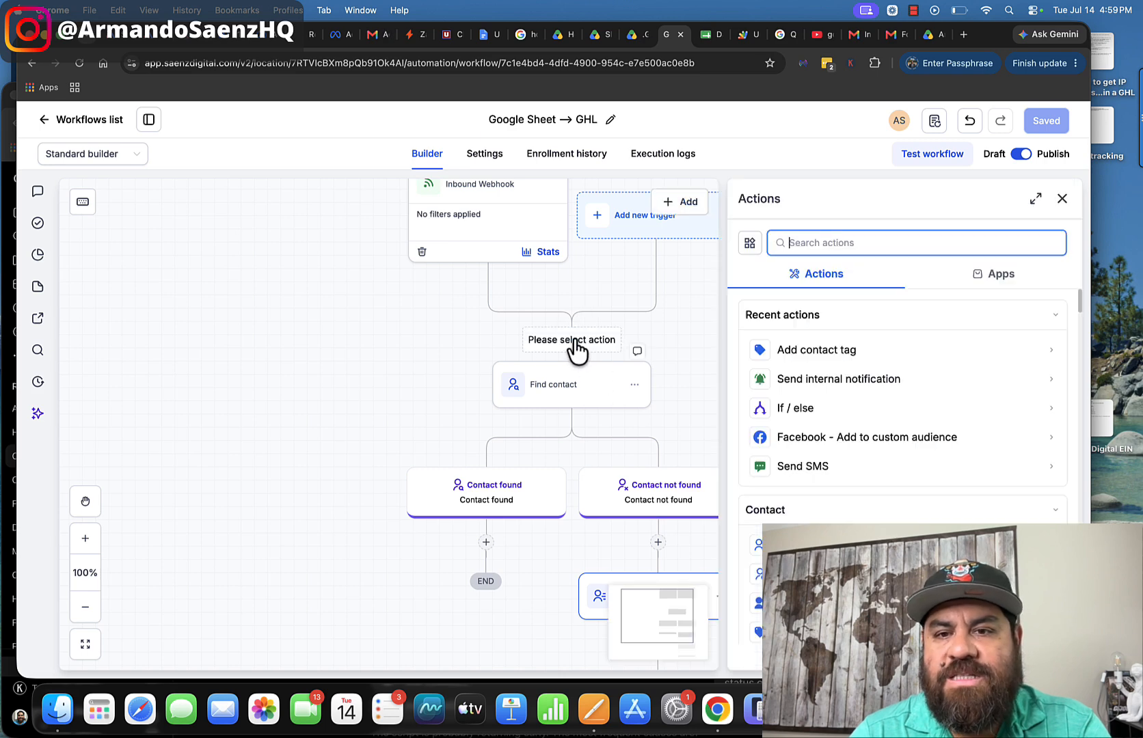
pyautogui.click(591, 375)
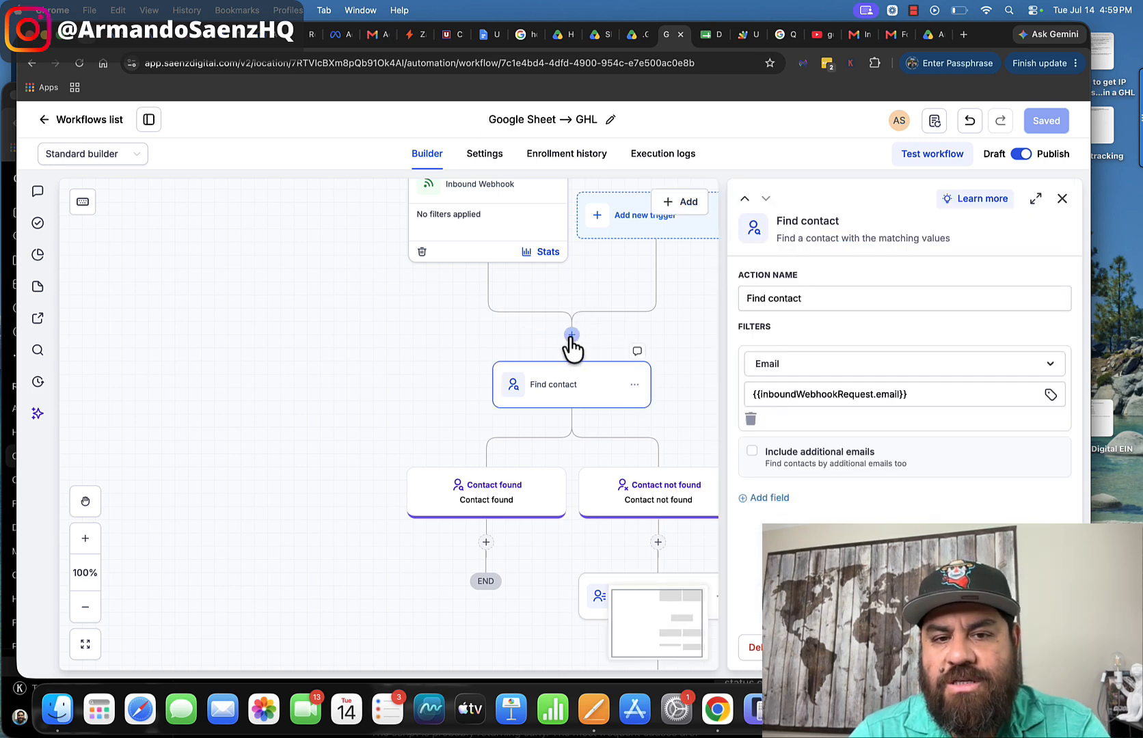
pyautogui.click(571, 337)
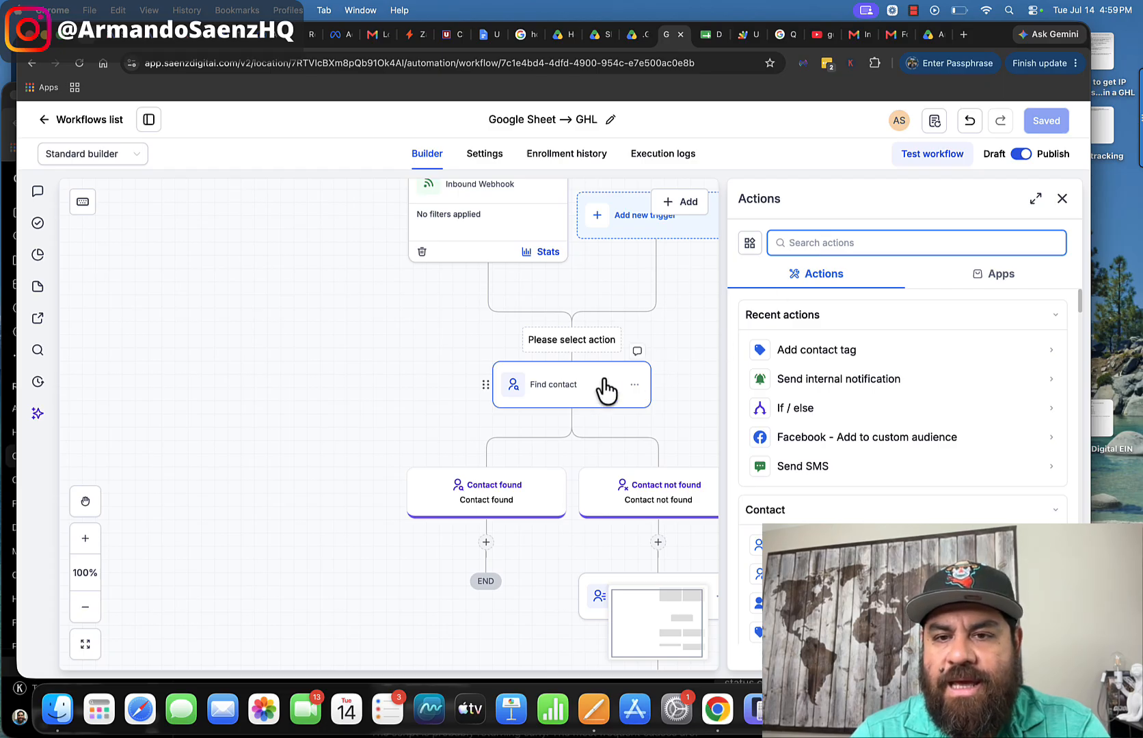
pyautogui.write('find')
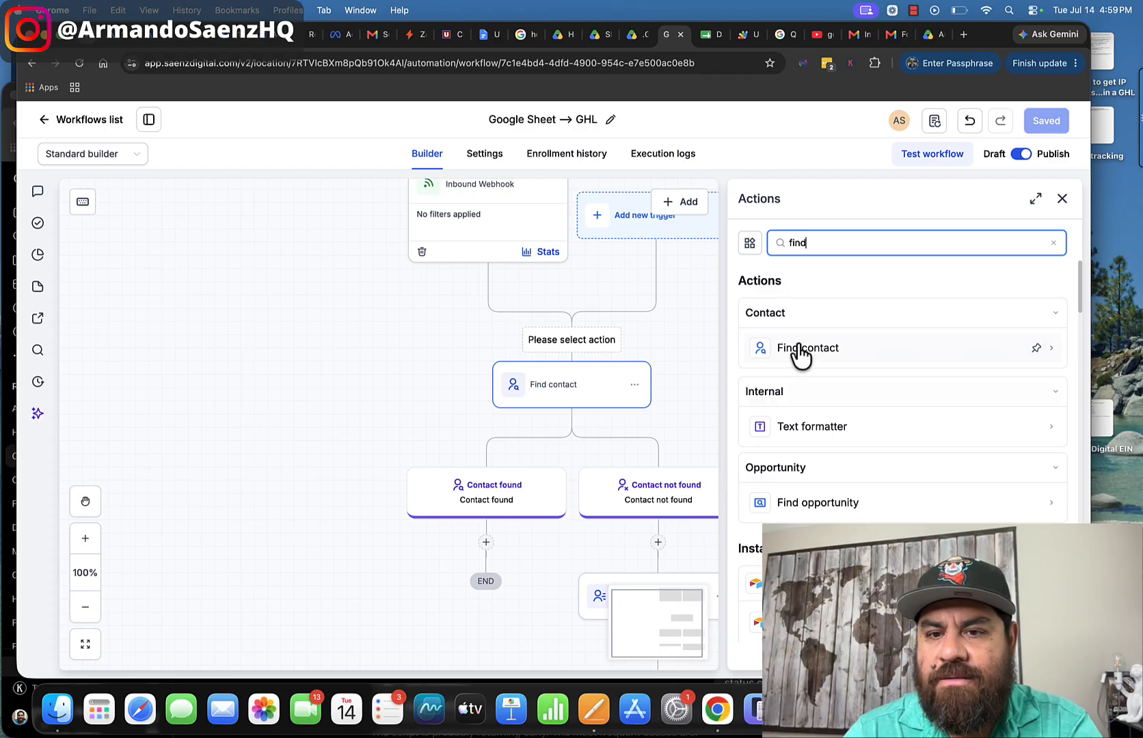
pyautogui.click(576, 394)
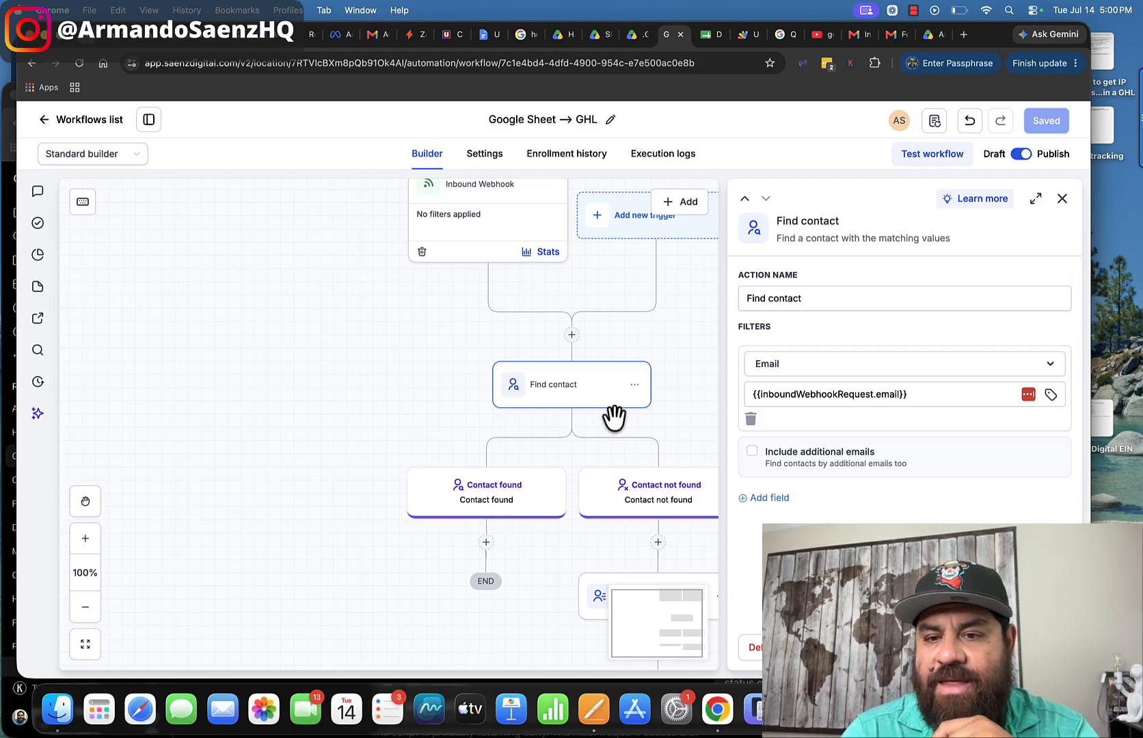
pyautogui.click(654, 494)
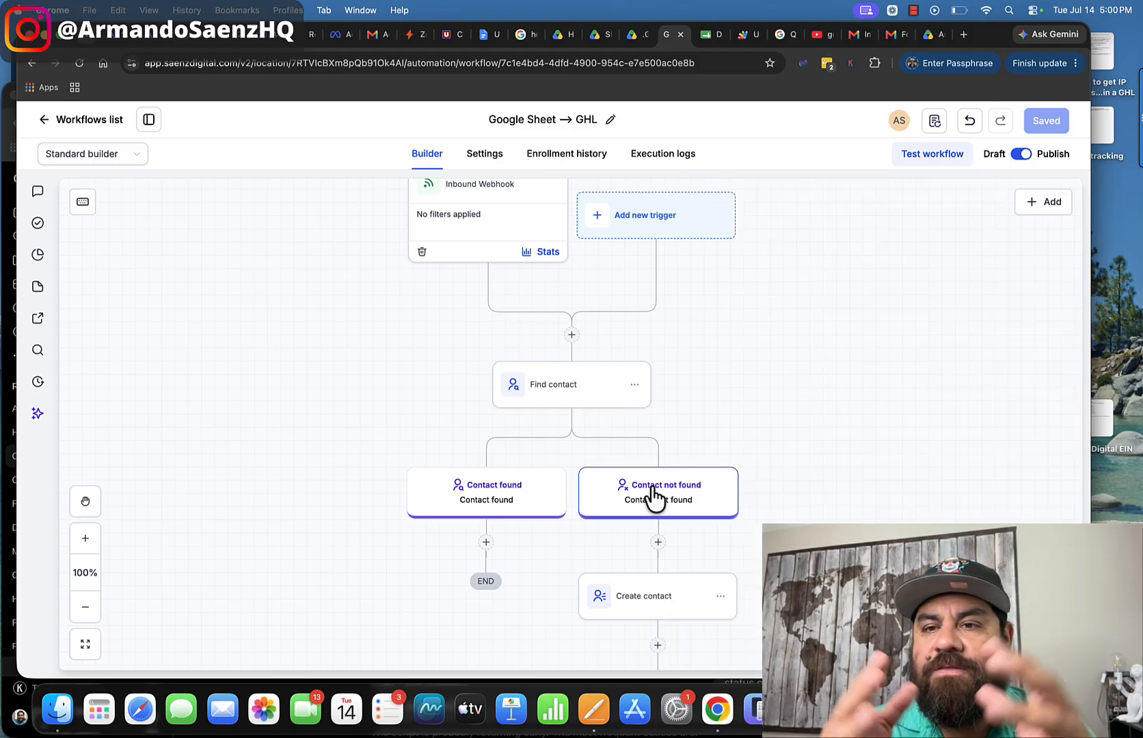
# Switch to the Database Contacts sheet and fill row 3 with a new contact's name, email and phone, setting Send to Yes.
pyautogui.click(708, 34)
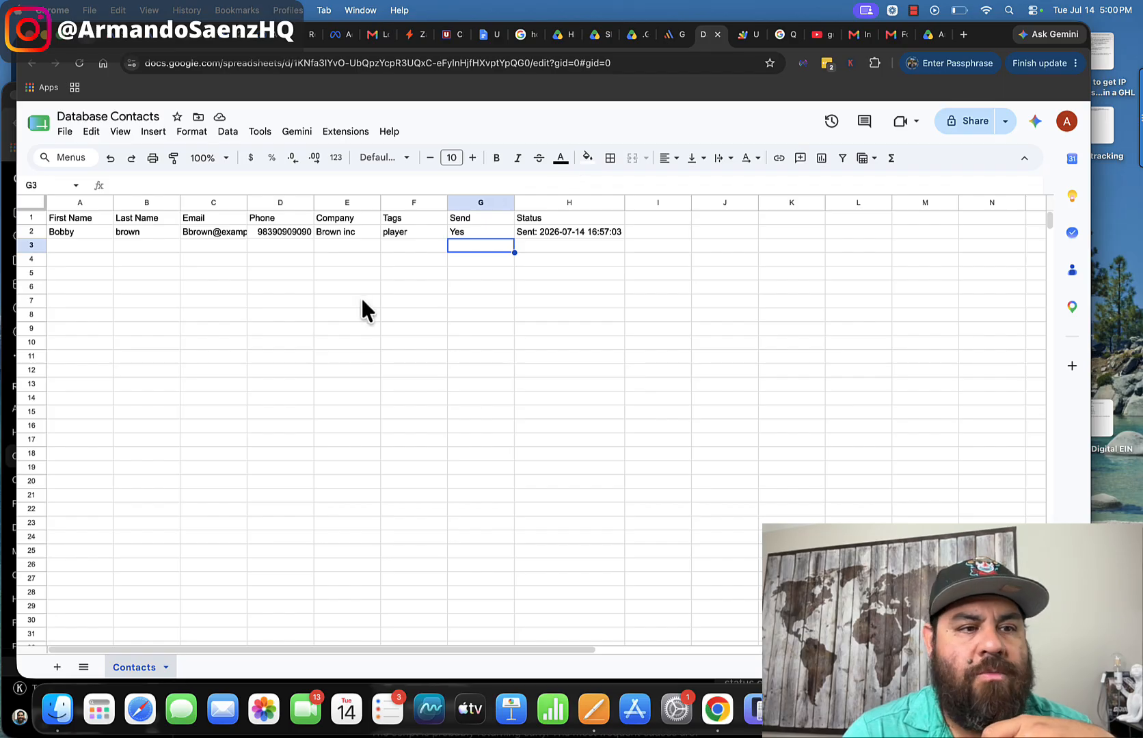
pyautogui.click(93, 244)
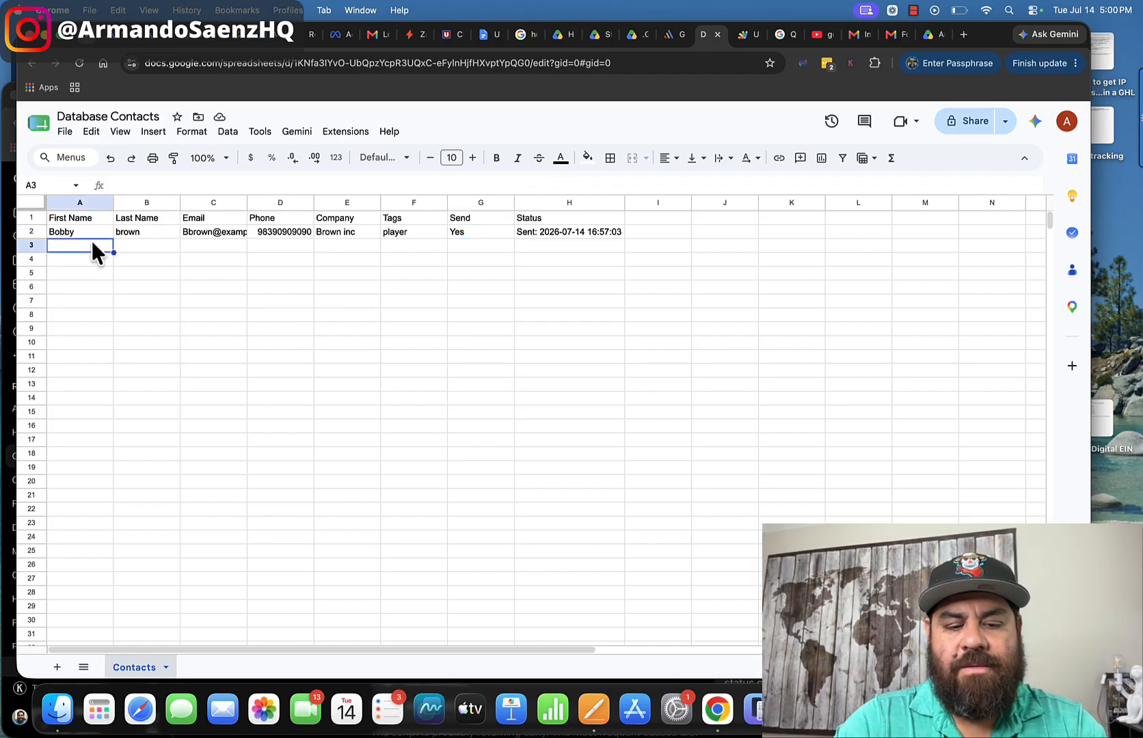
pyautogui.write('Charlie')
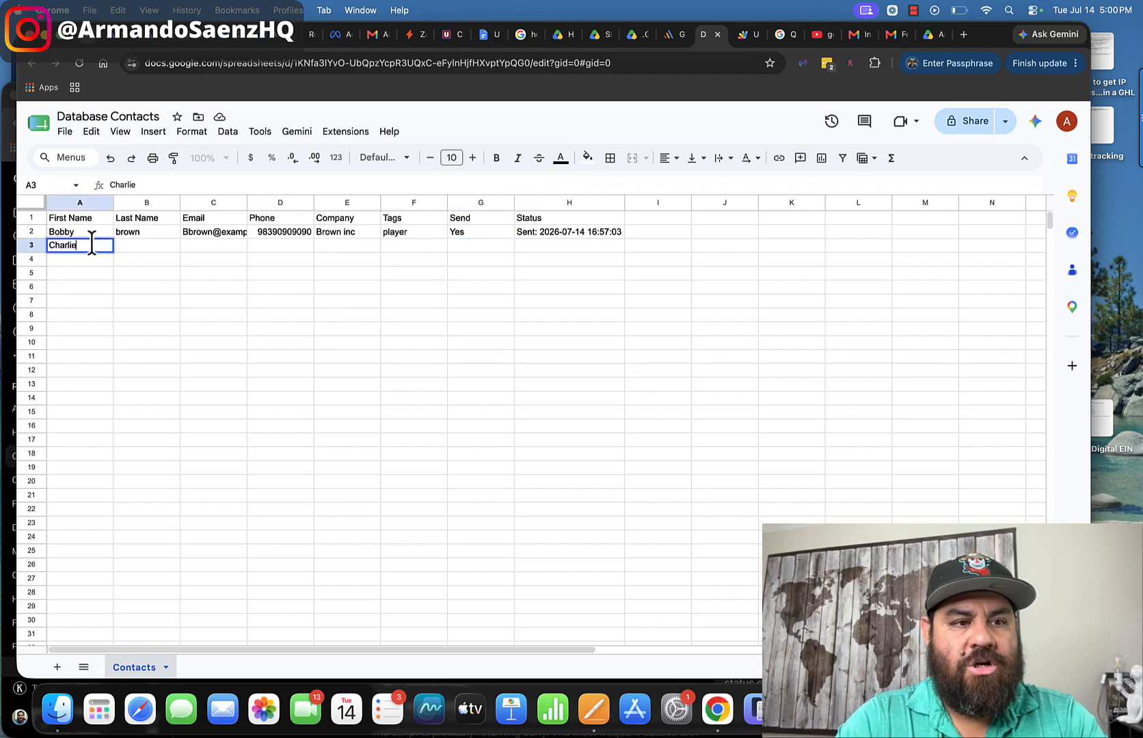
pyautogui.press('Tab')
pyautogui.write('Brown')
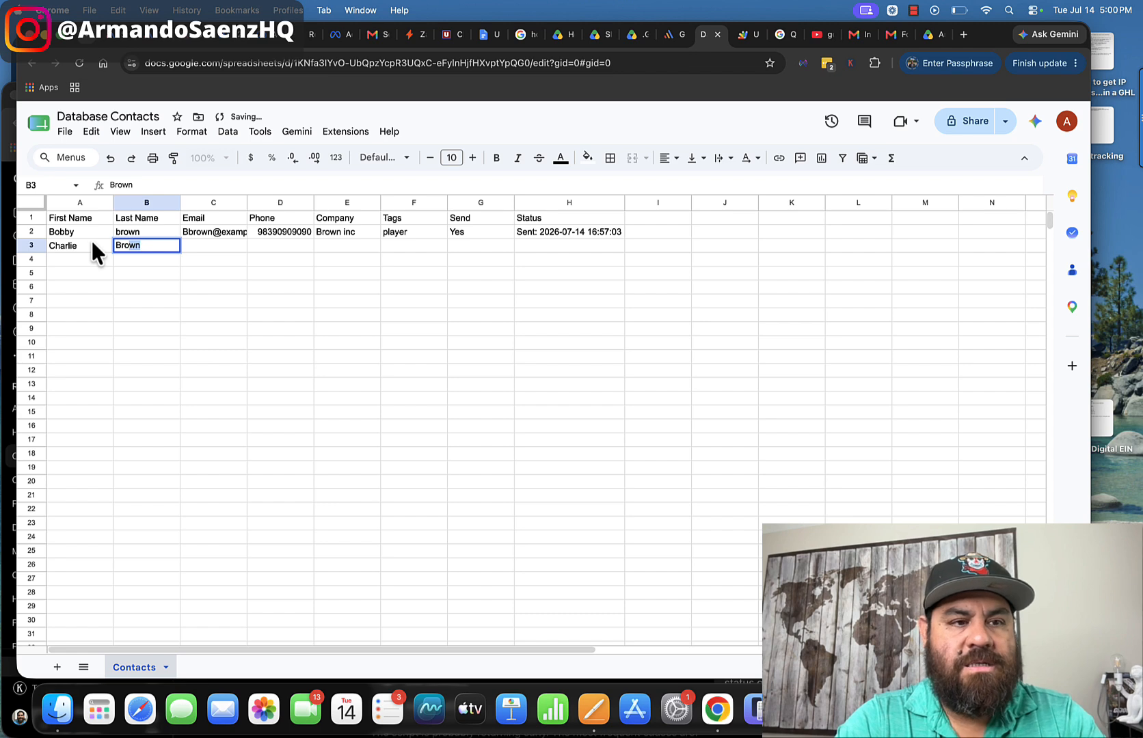
pyautogui.click(473, 244)
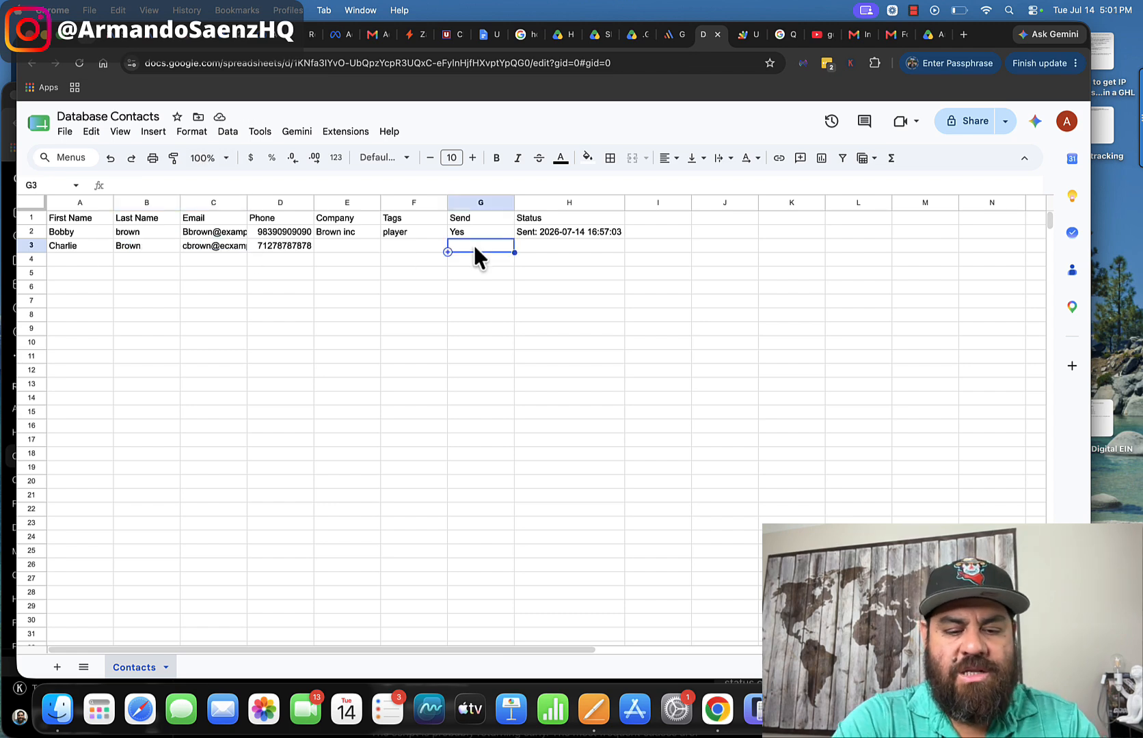
pyautogui.write('Yes')
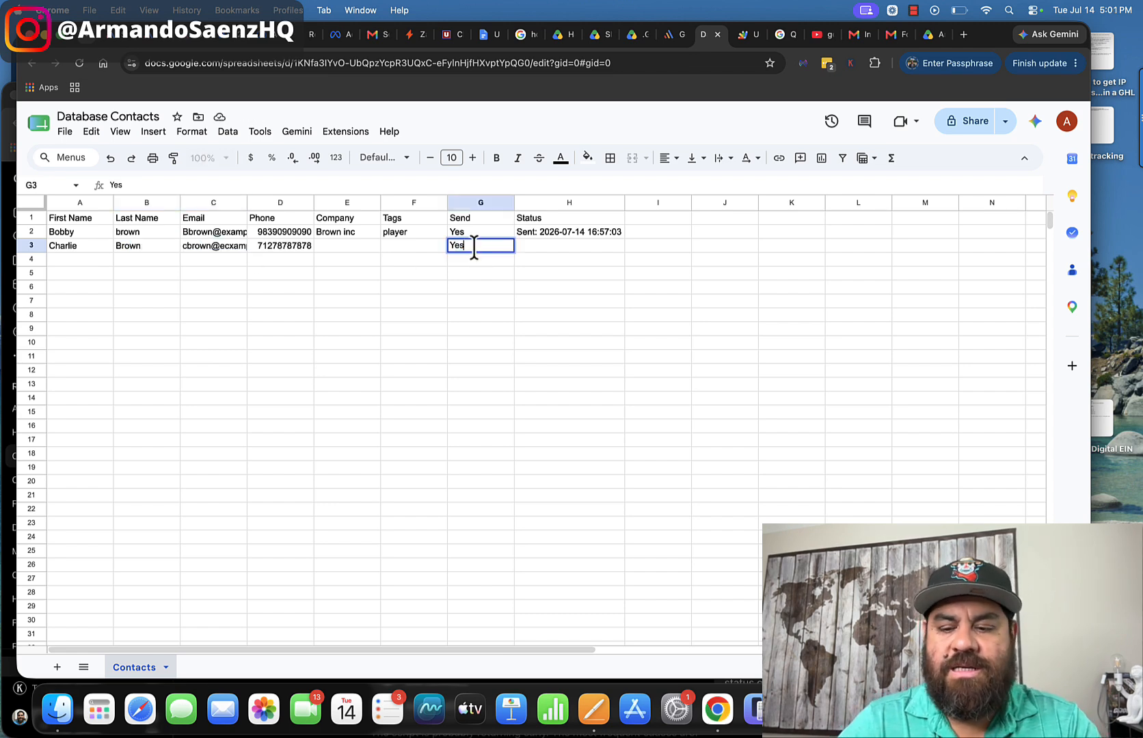
pyautogui.press('Return')
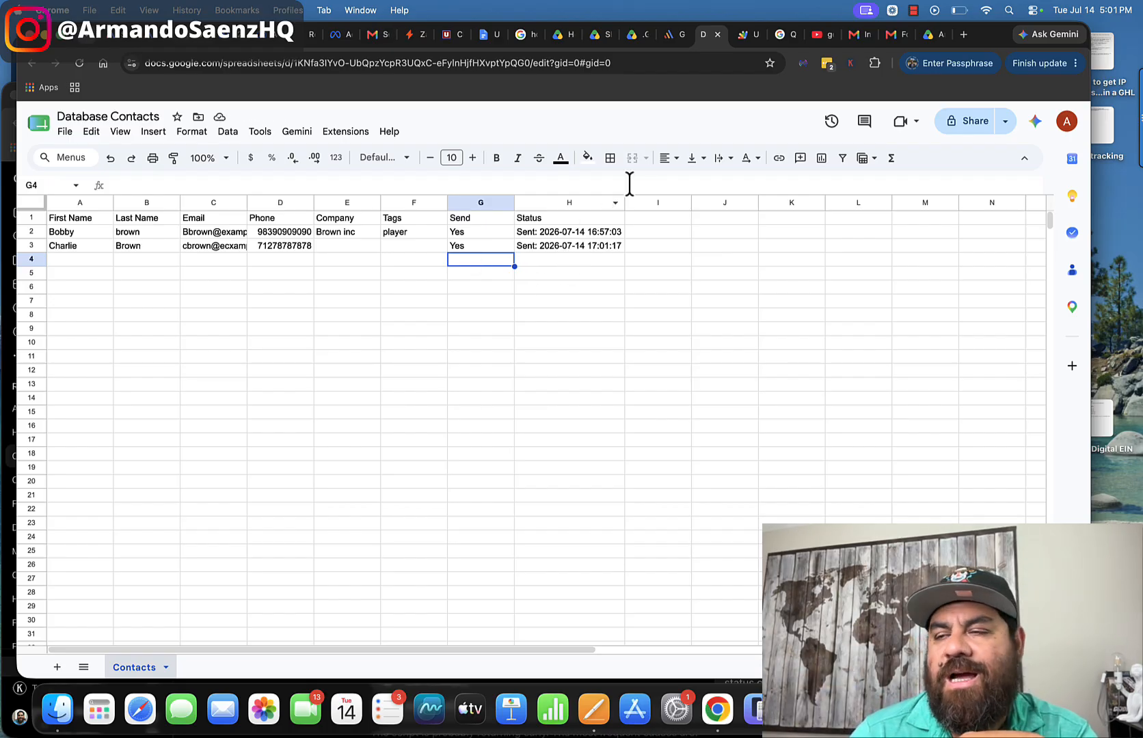
# Switch to the GoHighLevel tab, leave the workflow for the Contacts list, and refresh it to check for the new contact.
pyautogui.click(670, 34)
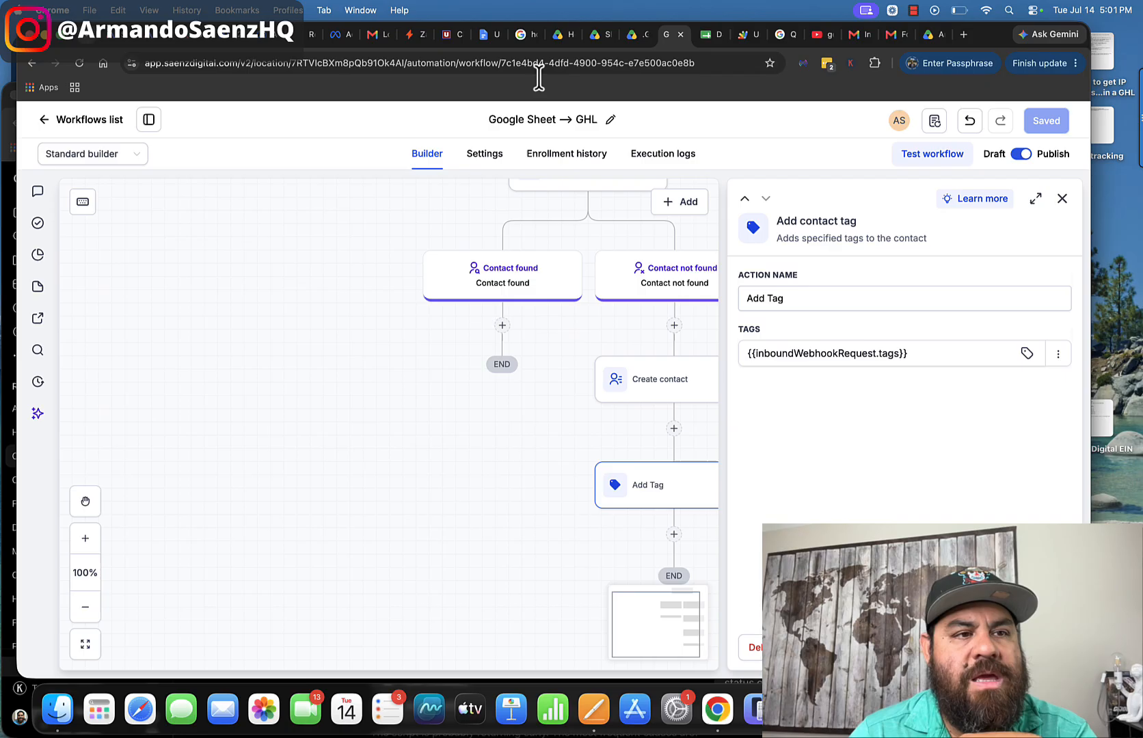
pyautogui.click(60, 122)
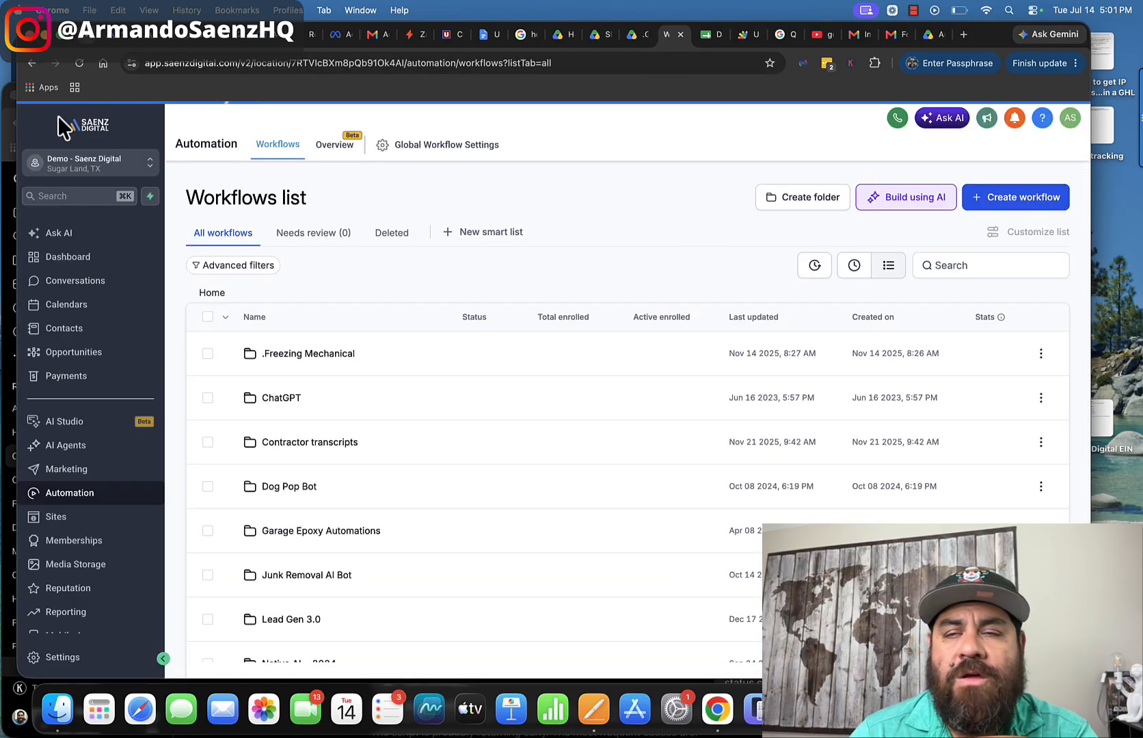
pyautogui.click(72, 331)
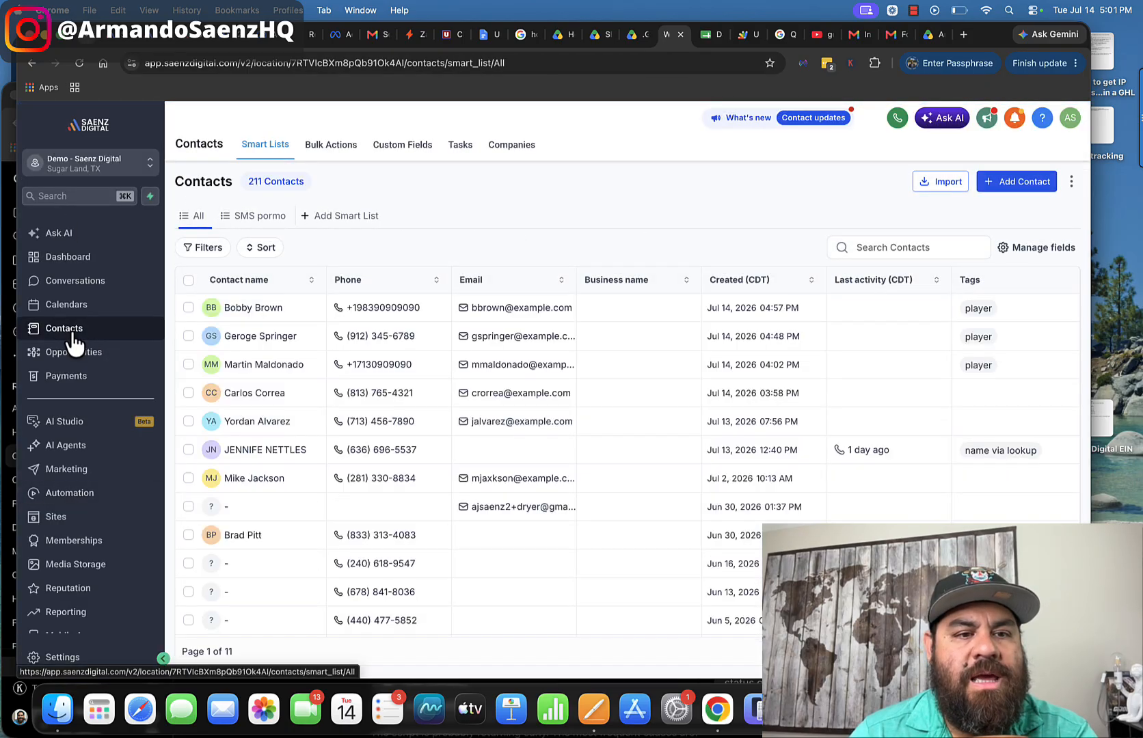
pyautogui.click(79, 63)
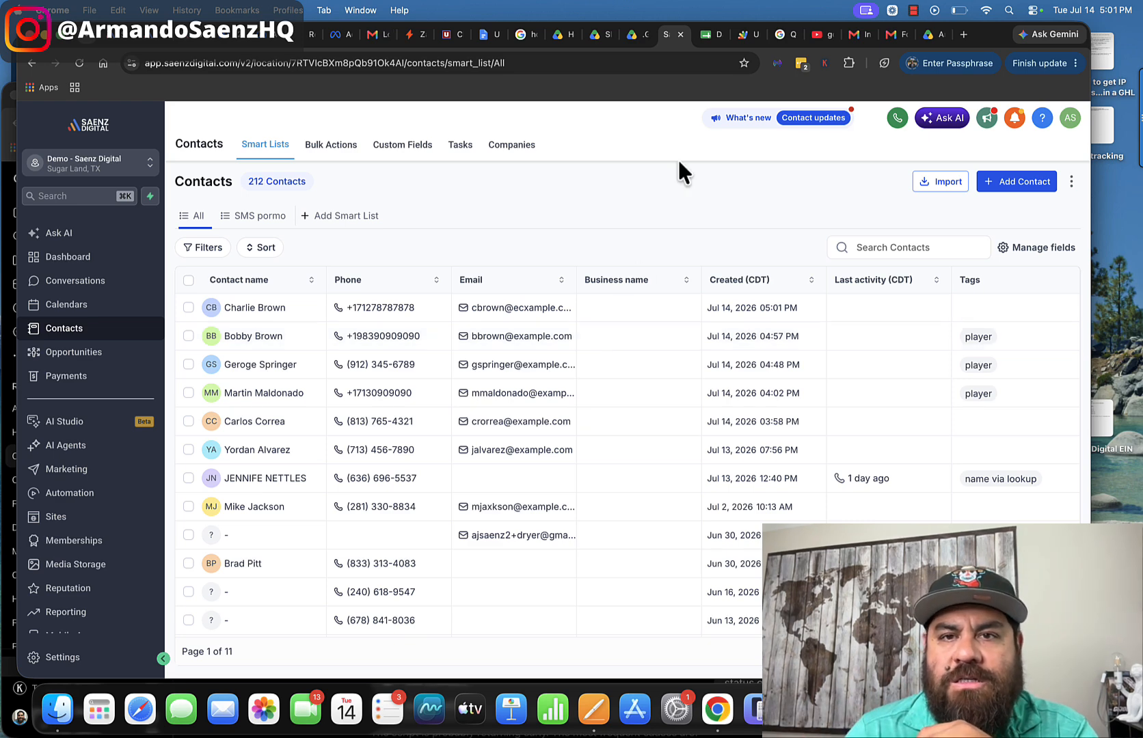
# Switch to the Quotas for Google Services page and review the current Apps Script quotas.
pyautogui.click(750, 34)
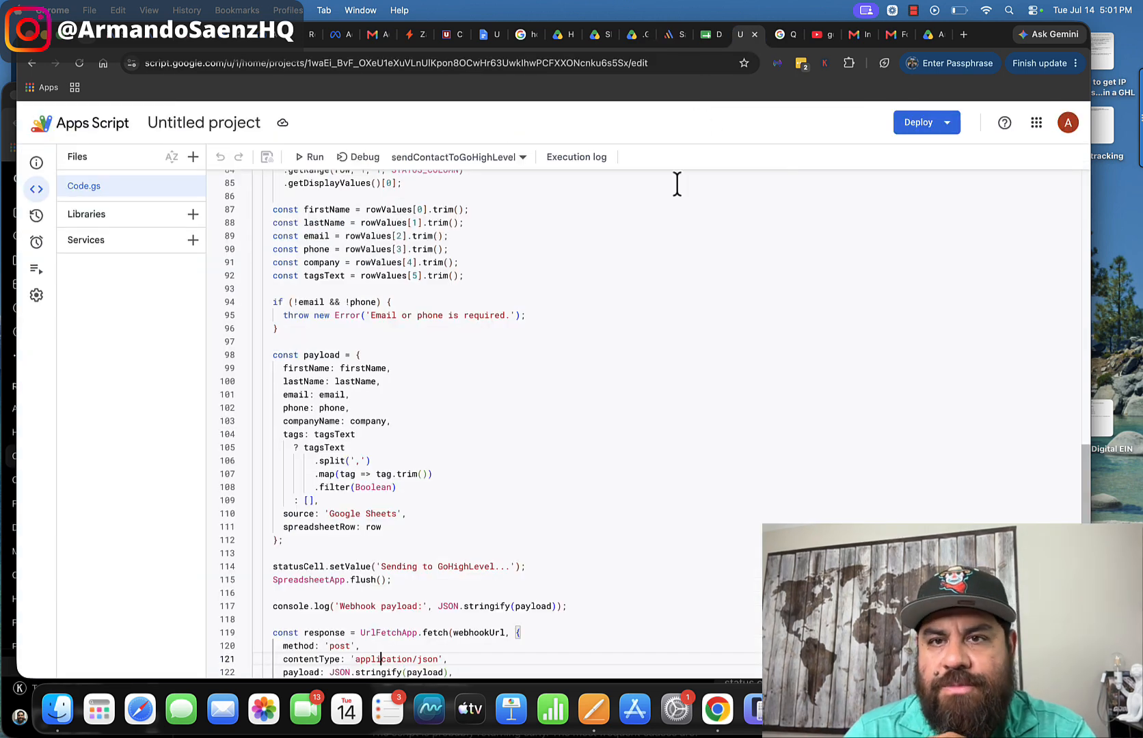
pyautogui.click(787, 35)
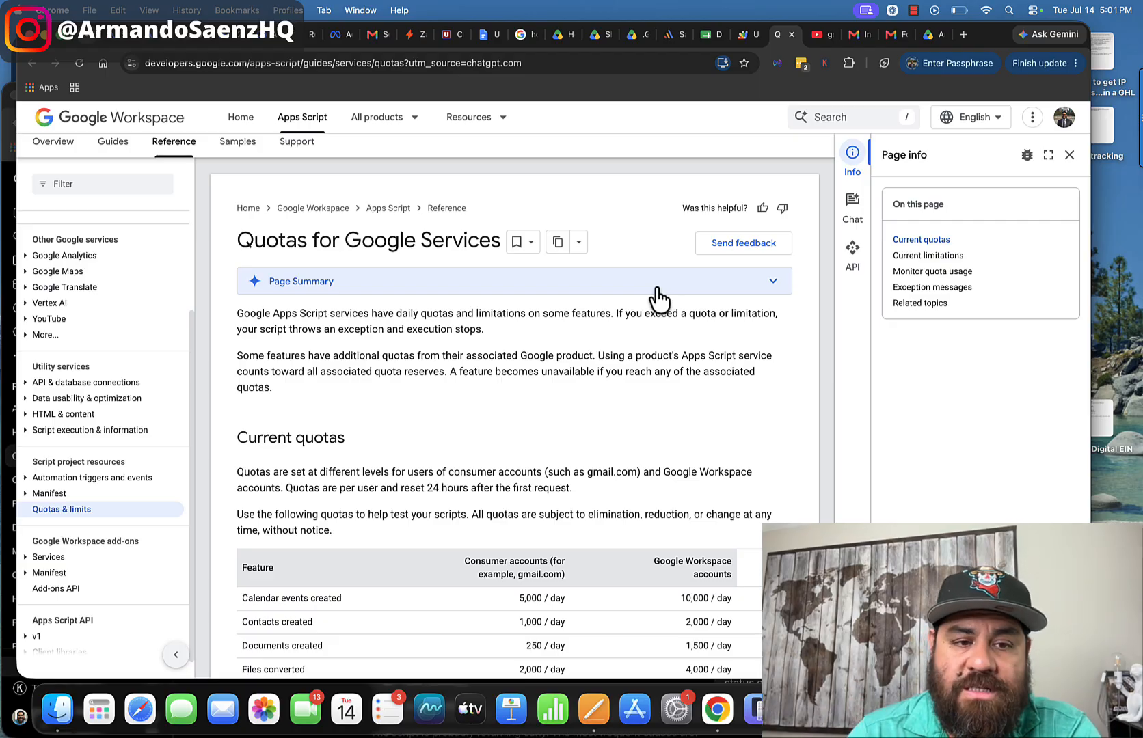
pyautogui.scroll(-3, 658, 298)
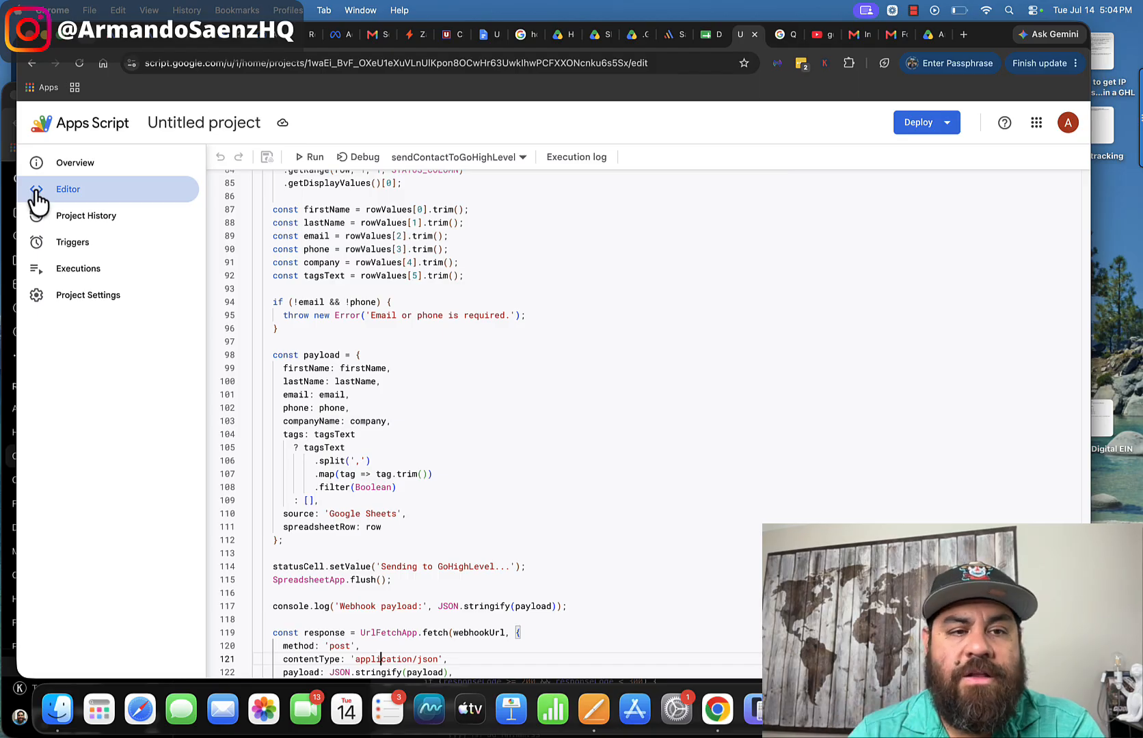
# Return to the Apps Script editor and replace all the code in Code.gs with the copied batch-processing script.
pyautogui.click(38, 198)
pyautogui.scroll(10, 372, 274)
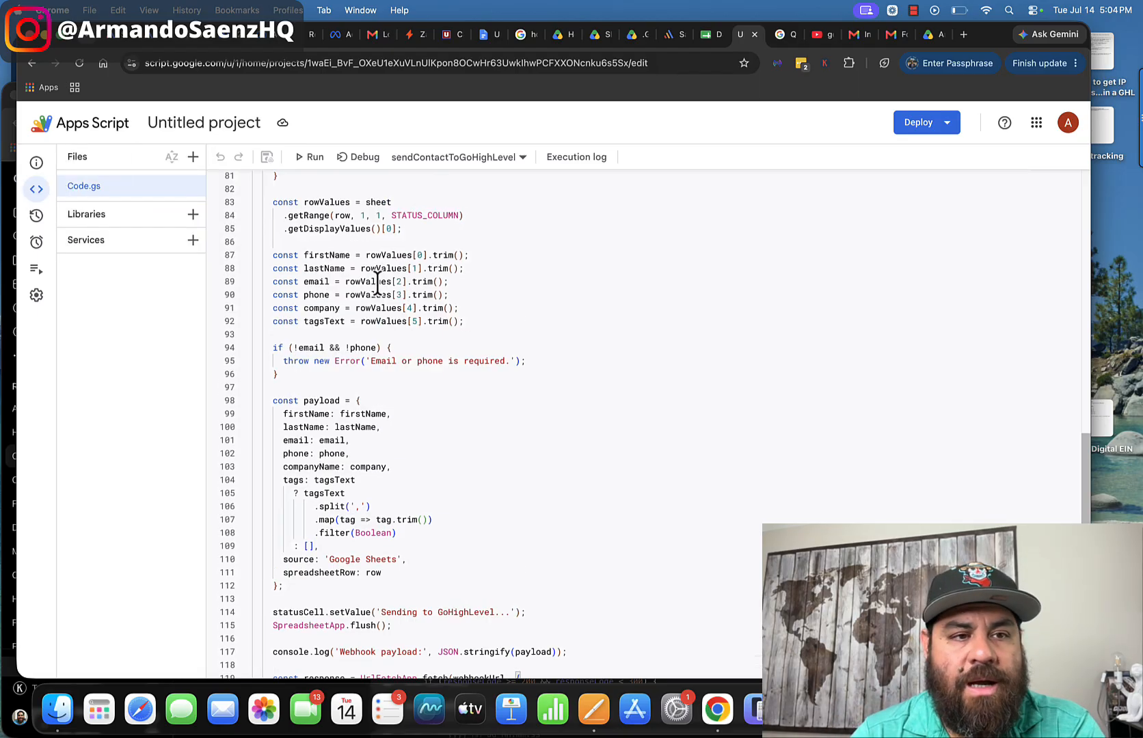
pyautogui.click(246, 193)
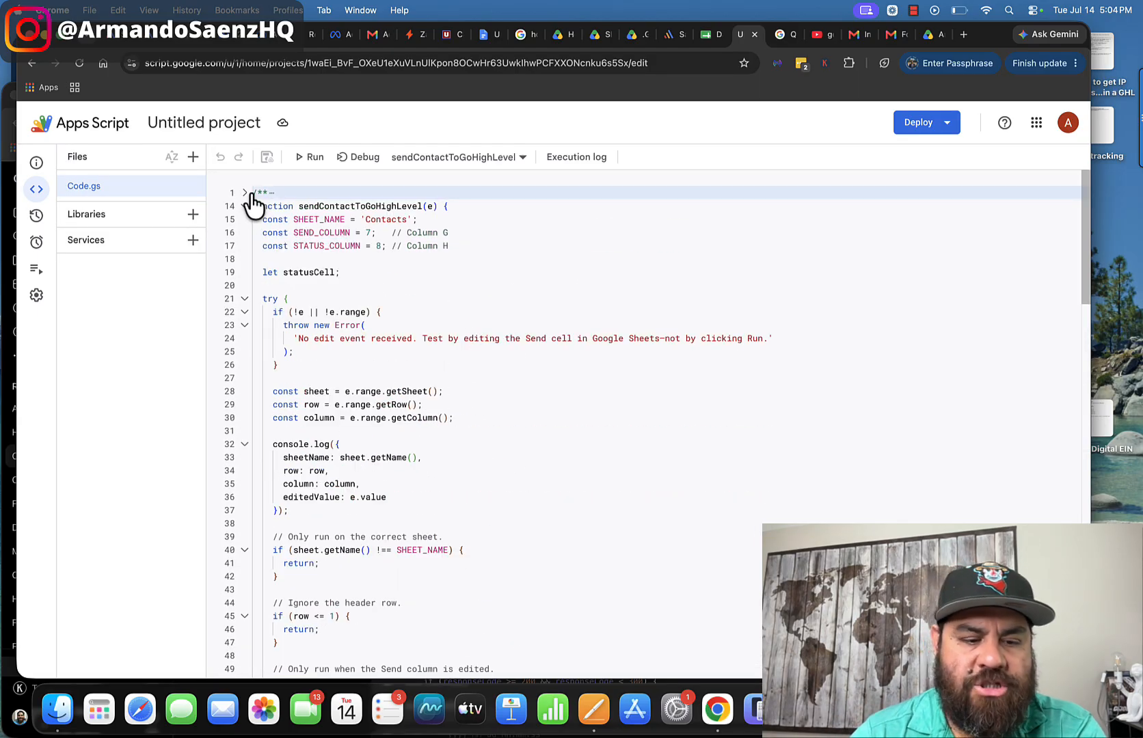
pyautogui.press('super+a')
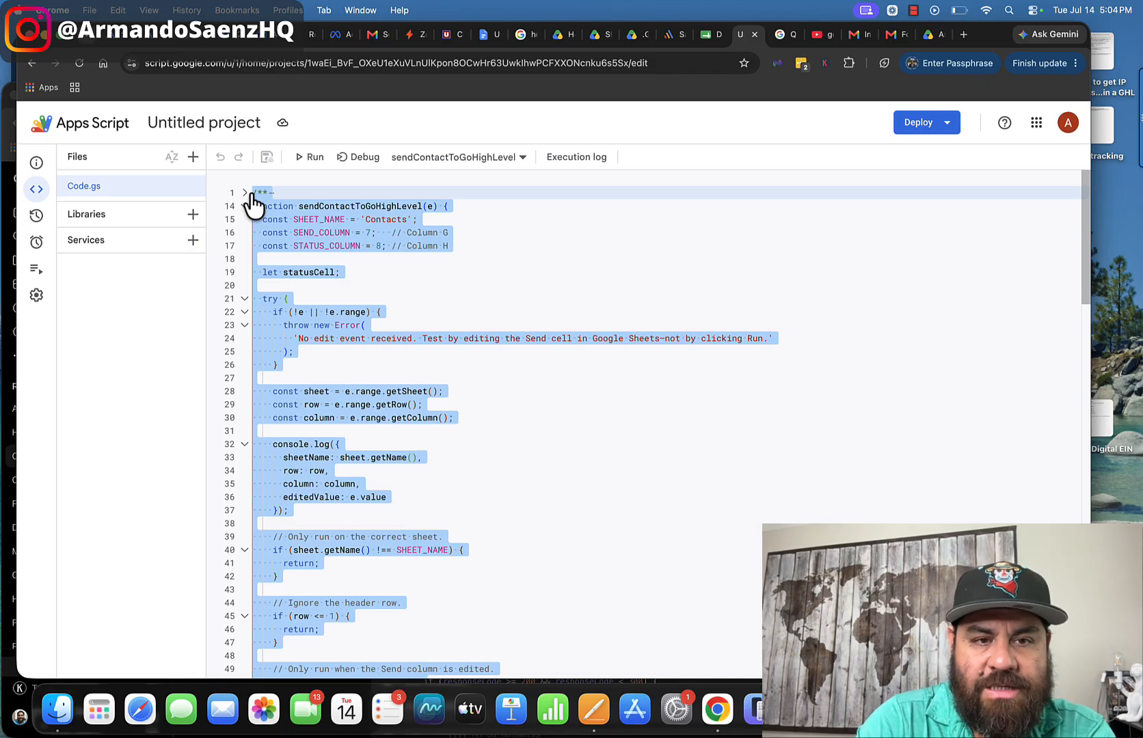
pyautogui.press('super+v')
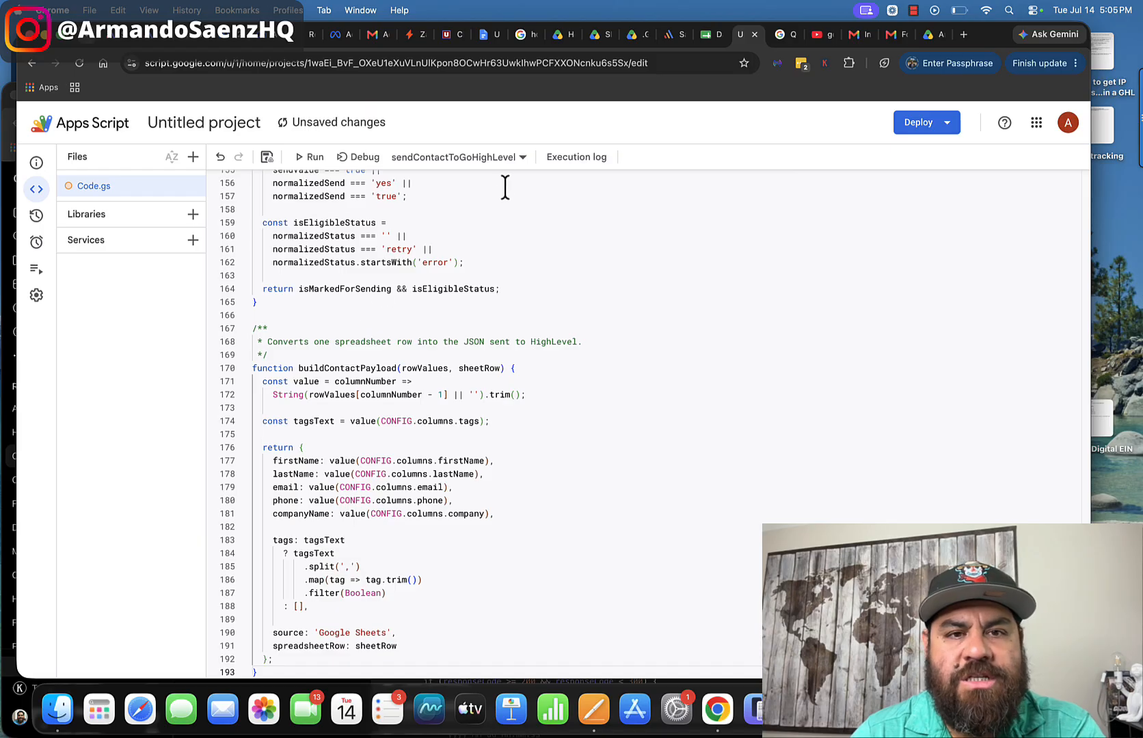
# Check the function selection for the replaced script, save the project, and try to run it.
pyautogui.click(522, 160)
pyautogui.click(476, 182)
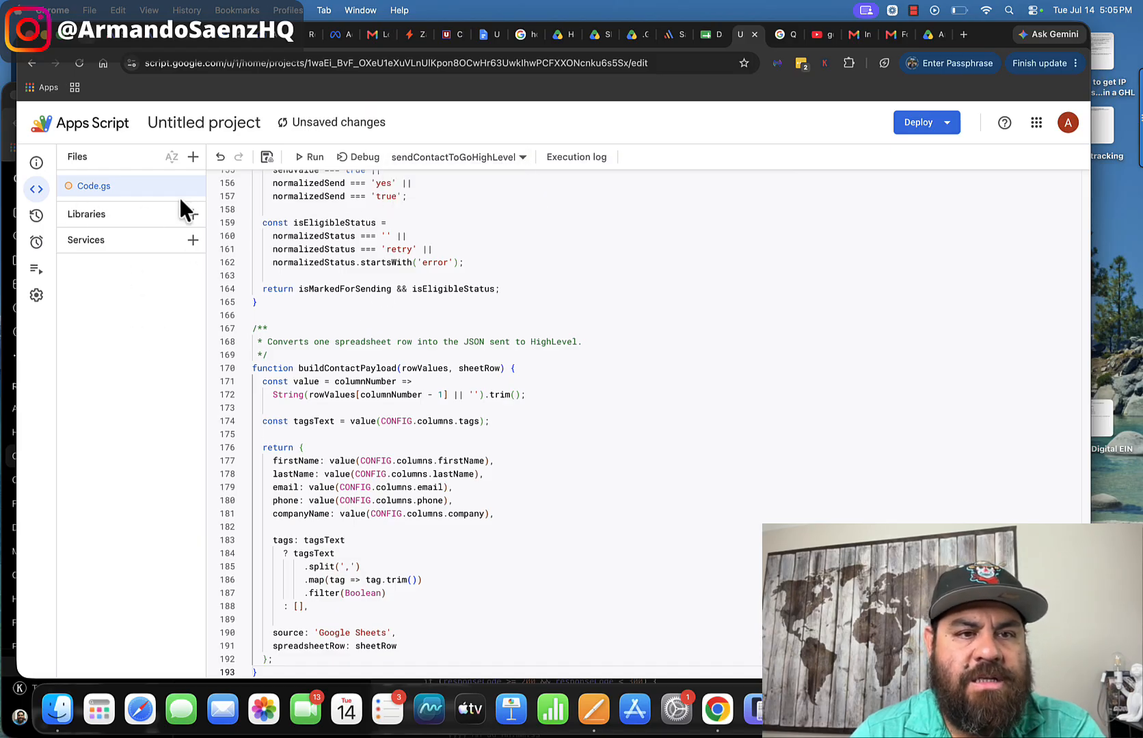
pyautogui.click(309, 157)
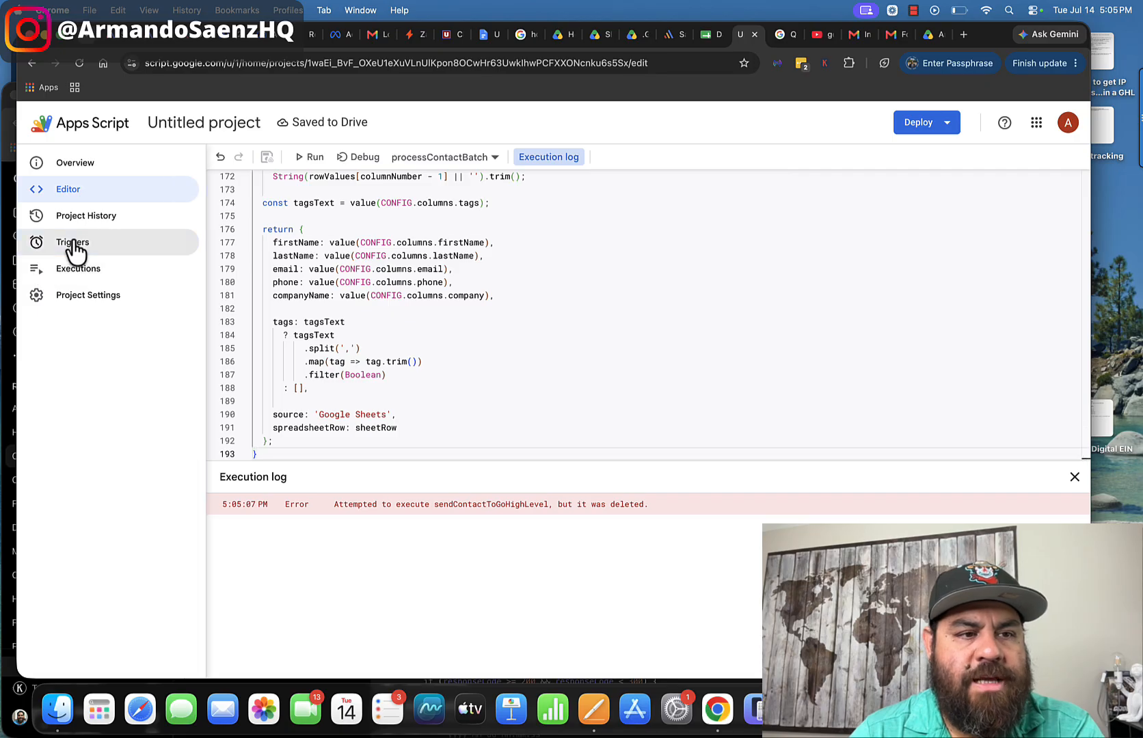
# Start a new project trigger that runs the processContactBatch function.
pyautogui.click(74, 246)
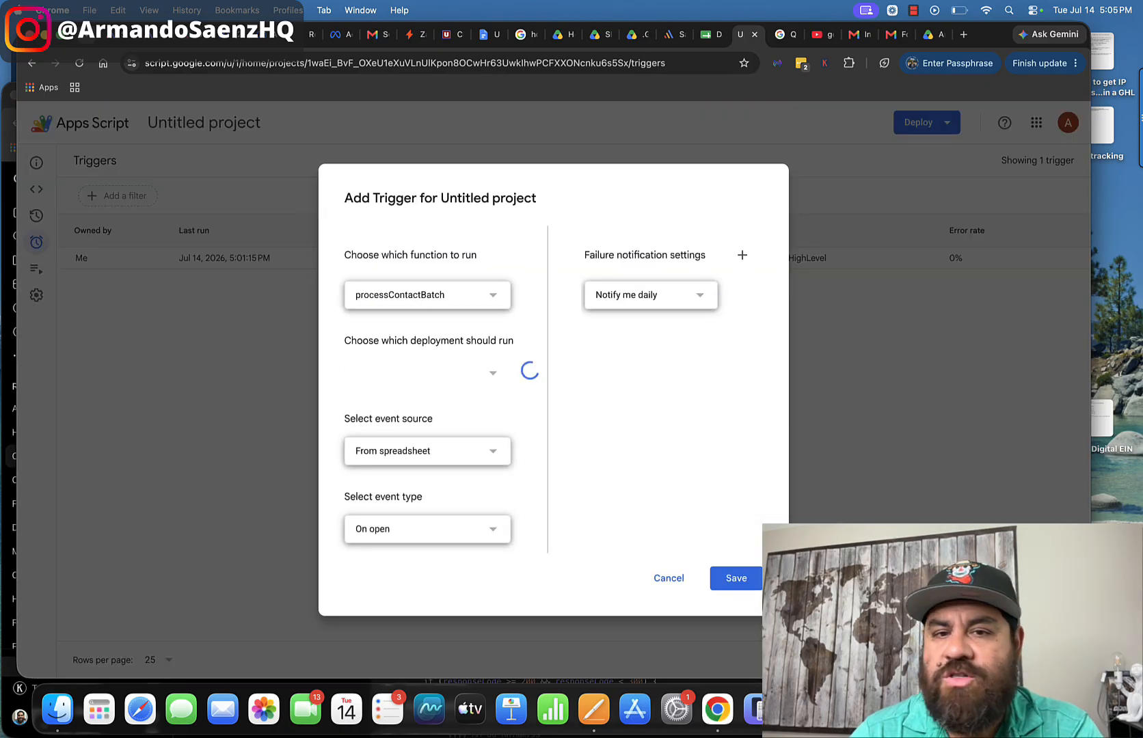
pyautogui.click(490, 301)
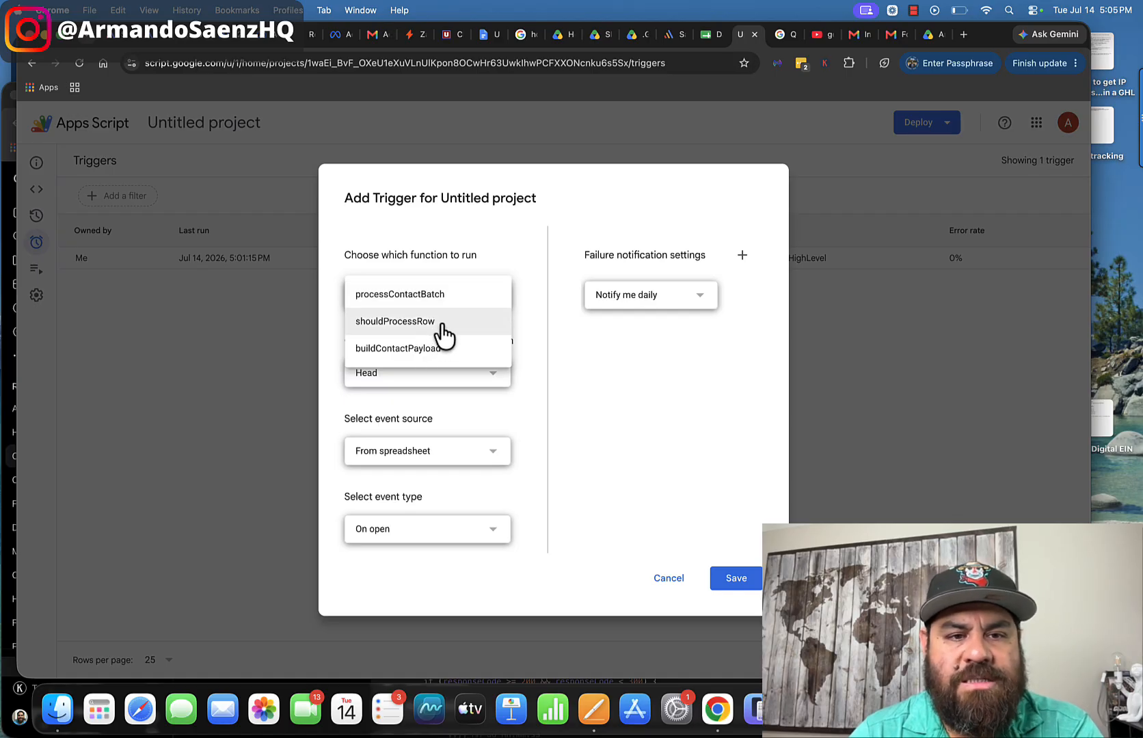
pyautogui.click(437, 298)
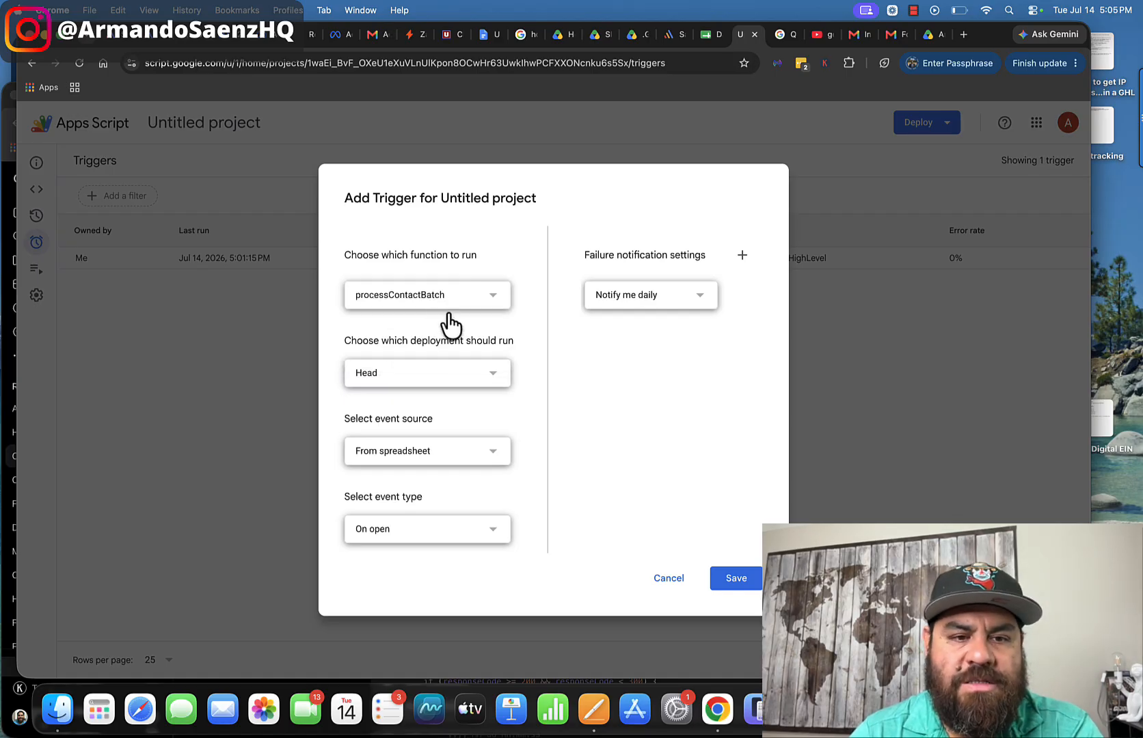
# Try the From spreadsheet event source with the On edit event type for the new trigger.
pyautogui.click(471, 453)
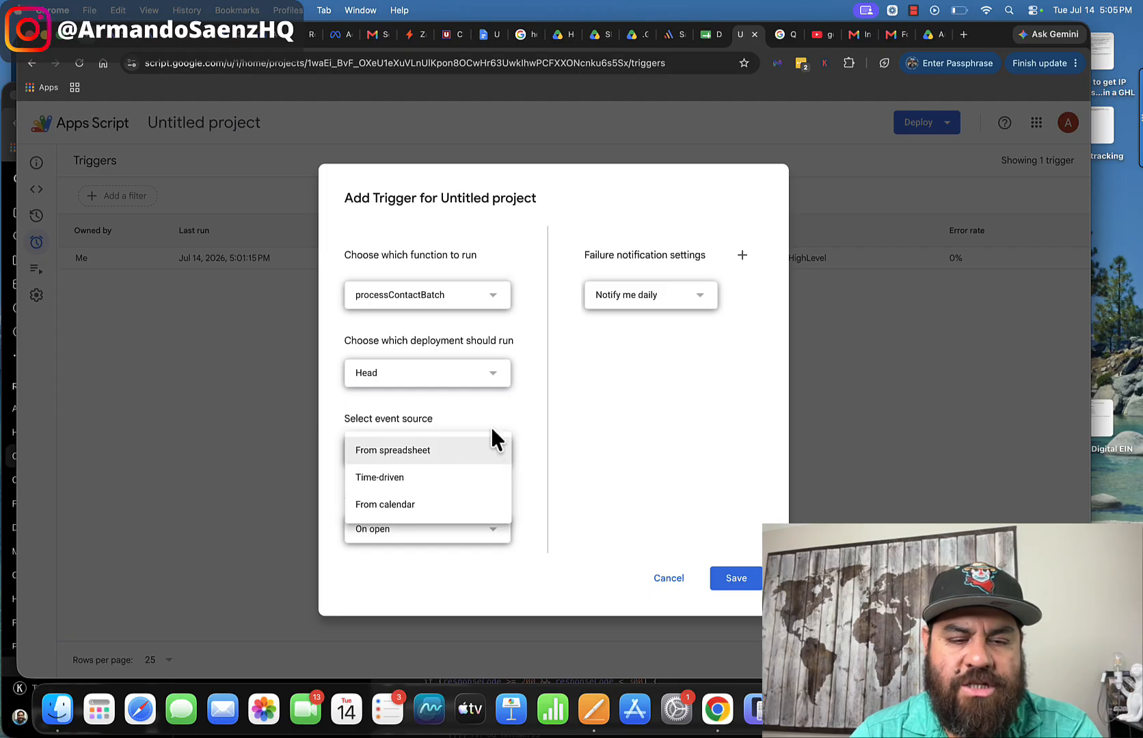
pyautogui.click(478, 450)
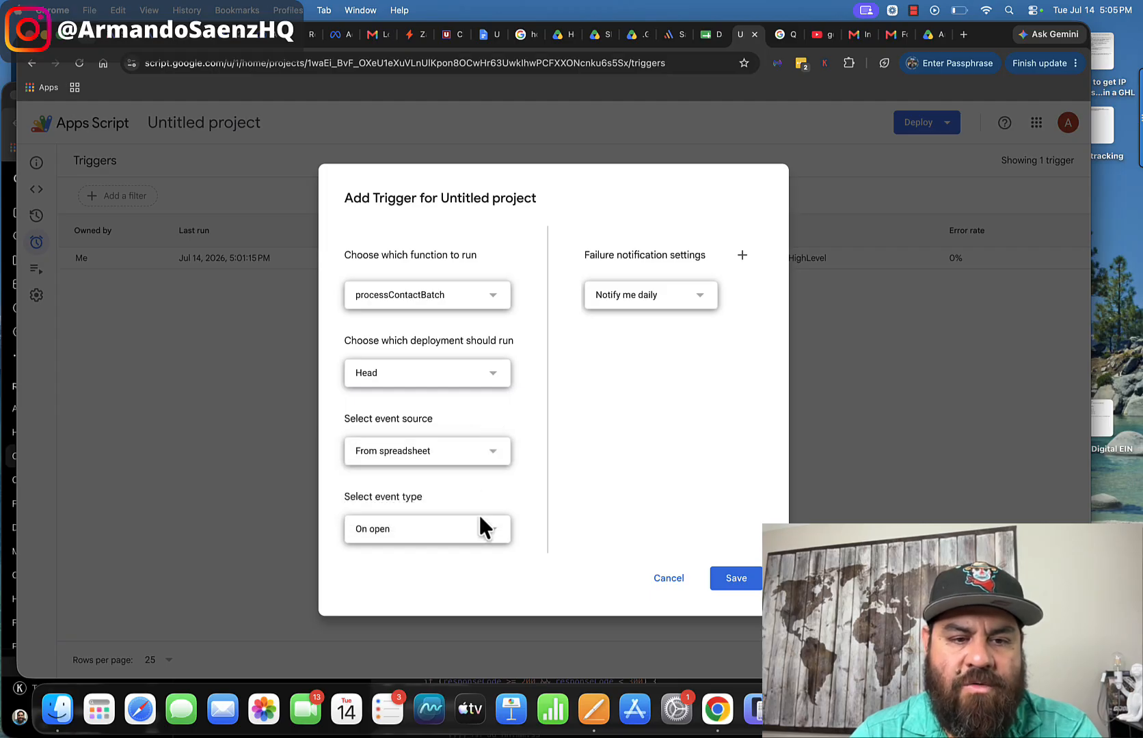
pyautogui.click(482, 528)
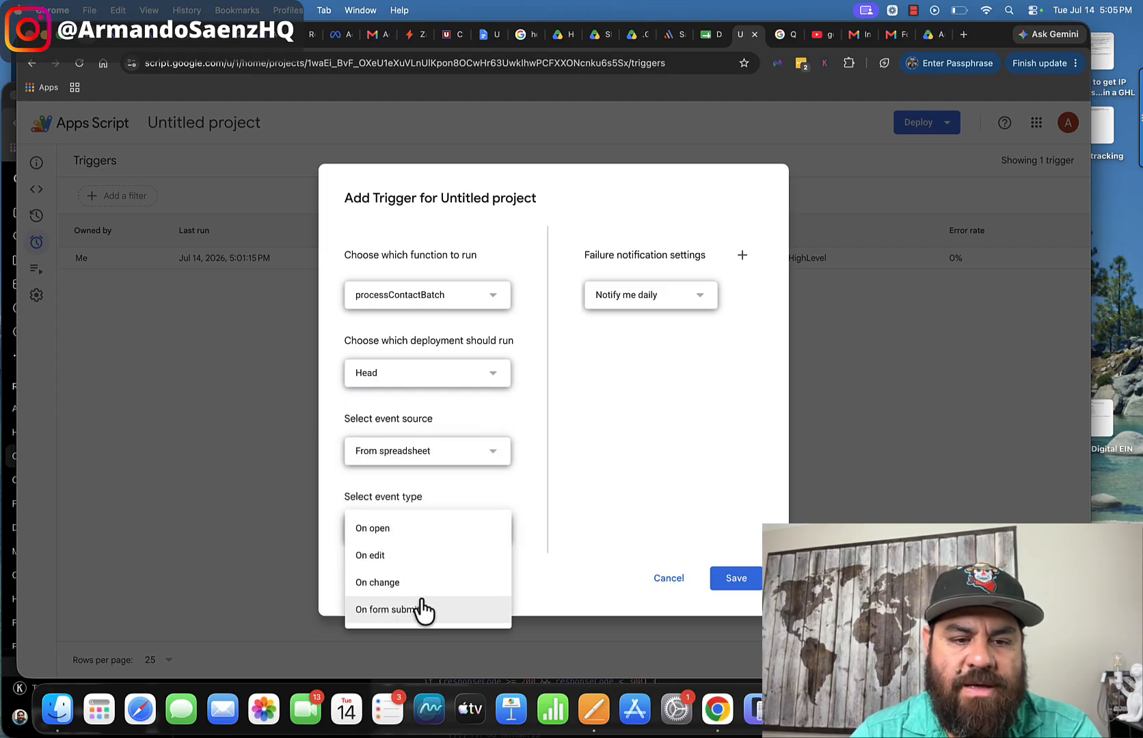
pyautogui.click(415, 569)
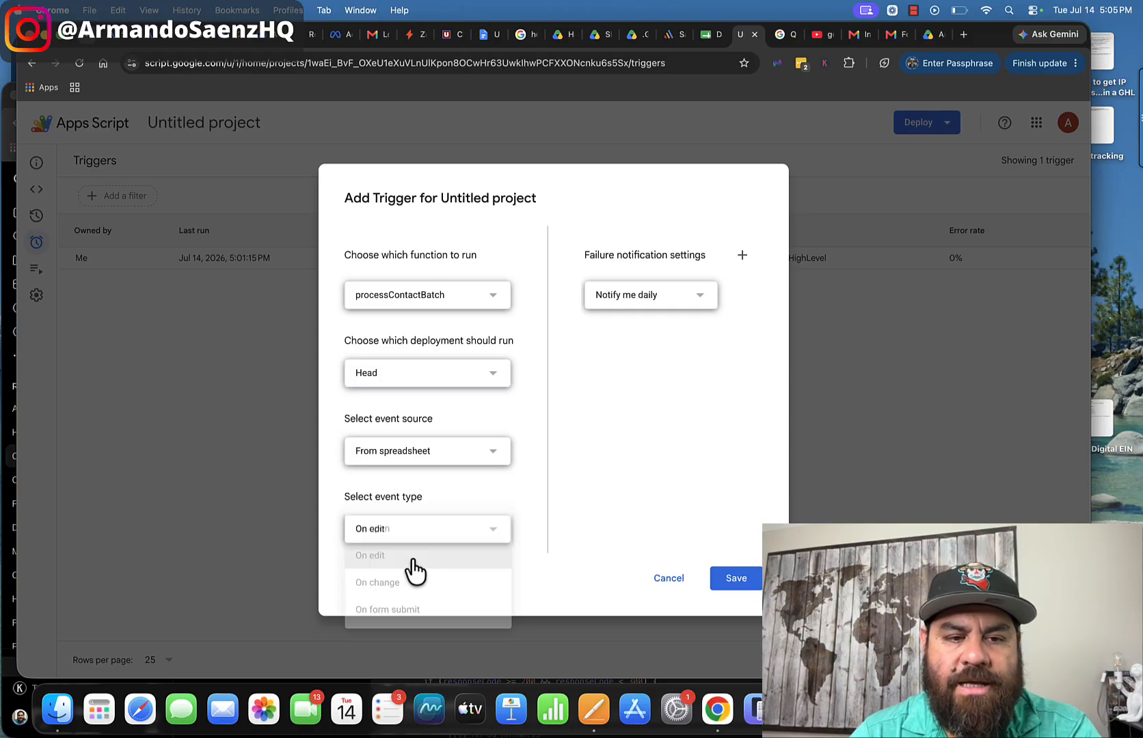
# Configure the trigger as Time-driven with a Day timer running Midnight to 1am, and save it.
pyautogui.click(481, 456)
pyautogui.click(407, 487)
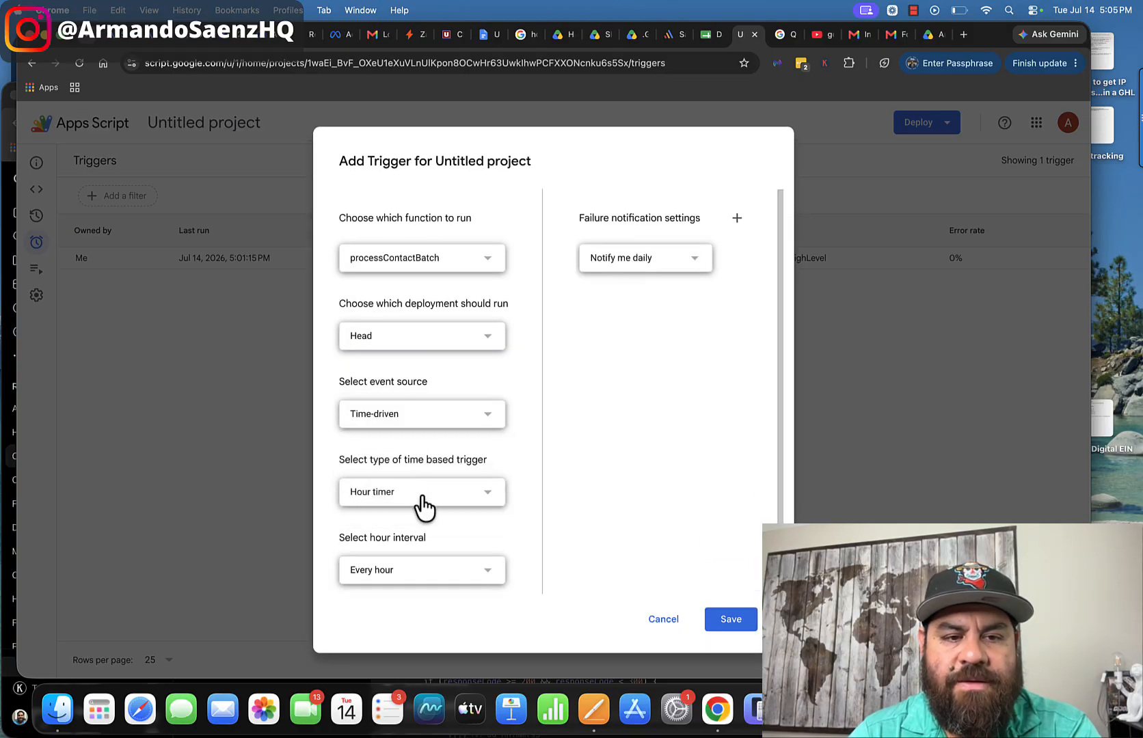
pyautogui.click(449, 496)
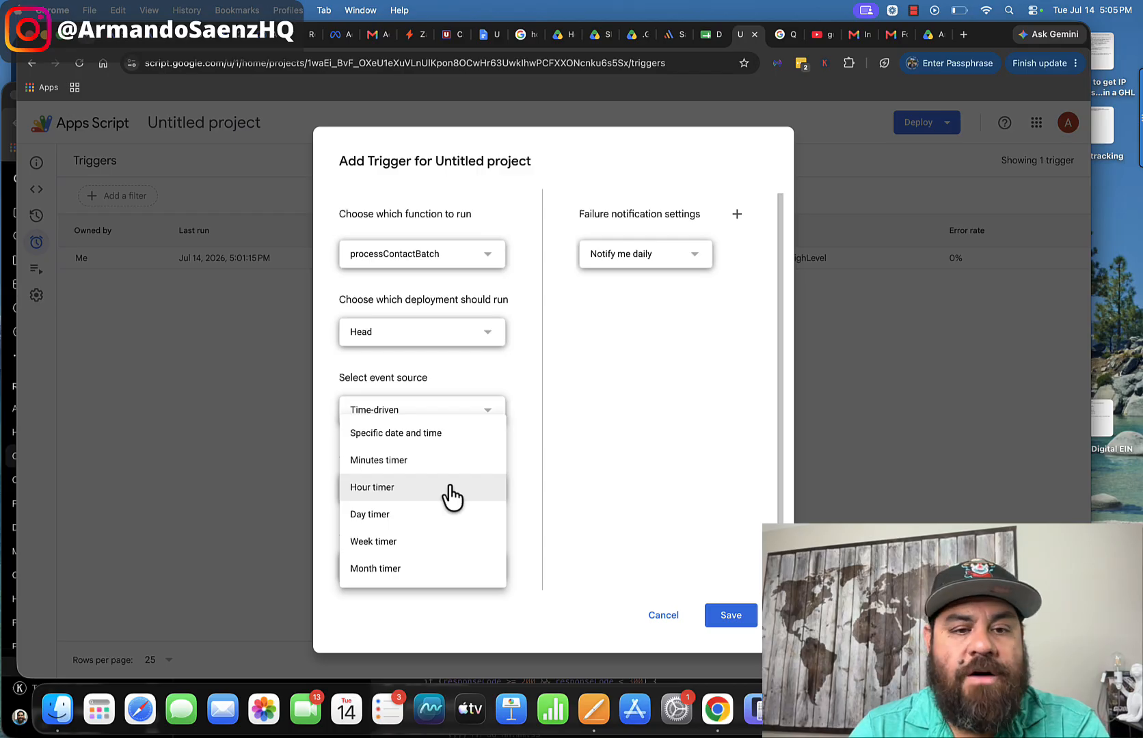
pyautogui.click(451, 489)
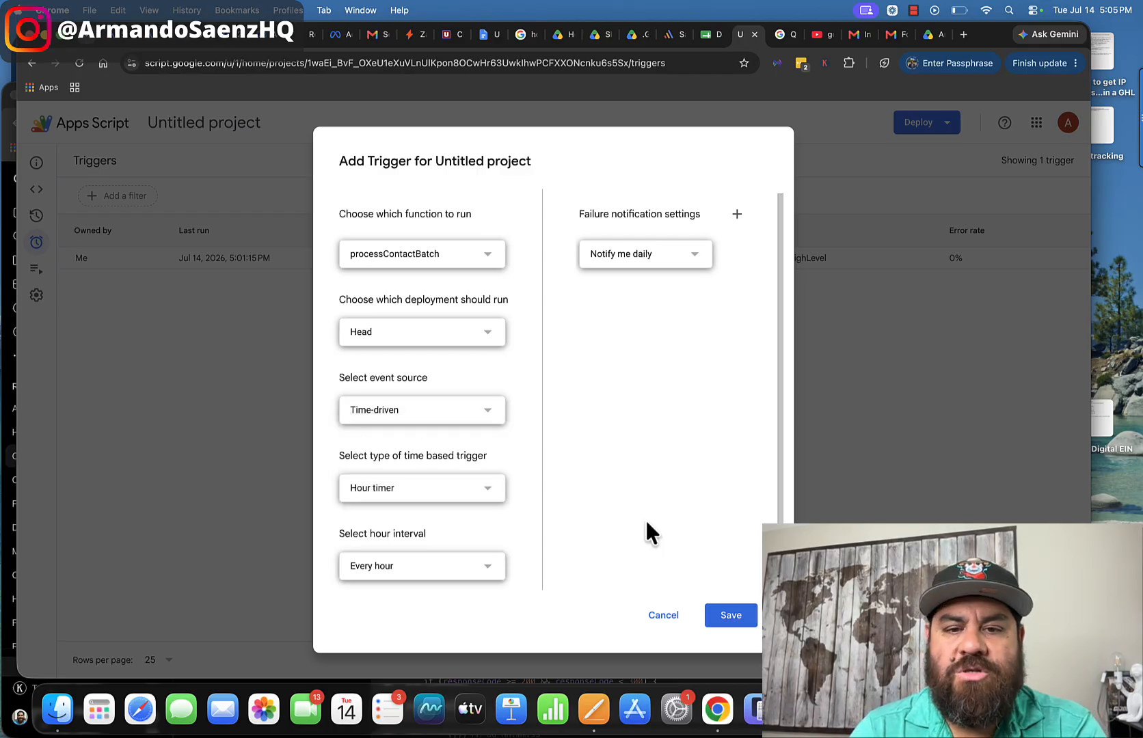
pyautogui.click(484, 492)
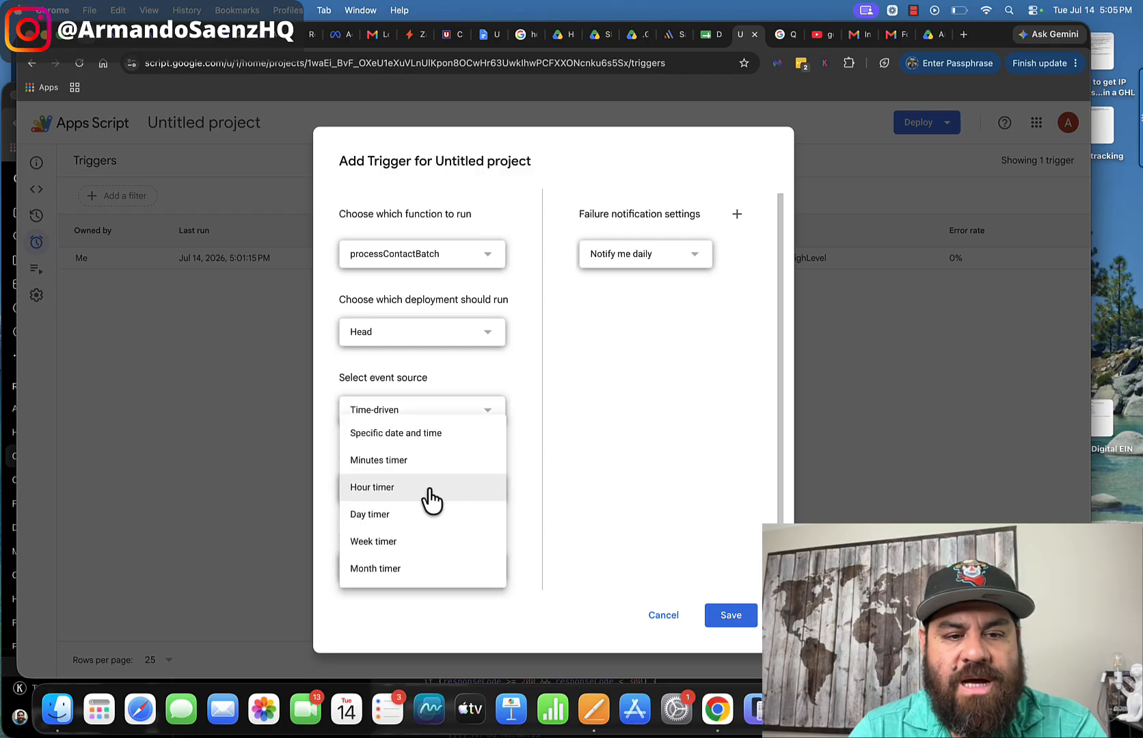
pyautogui.click(410, 514)
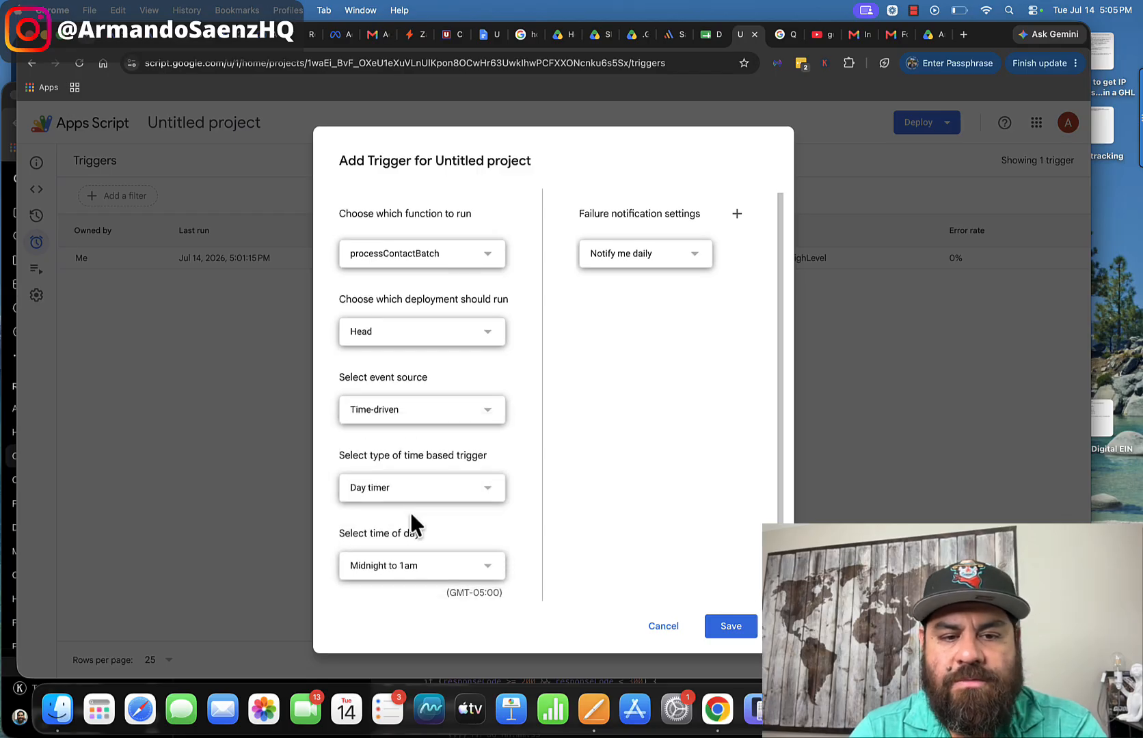
pyautogui.scroll(-1, 422, 530)
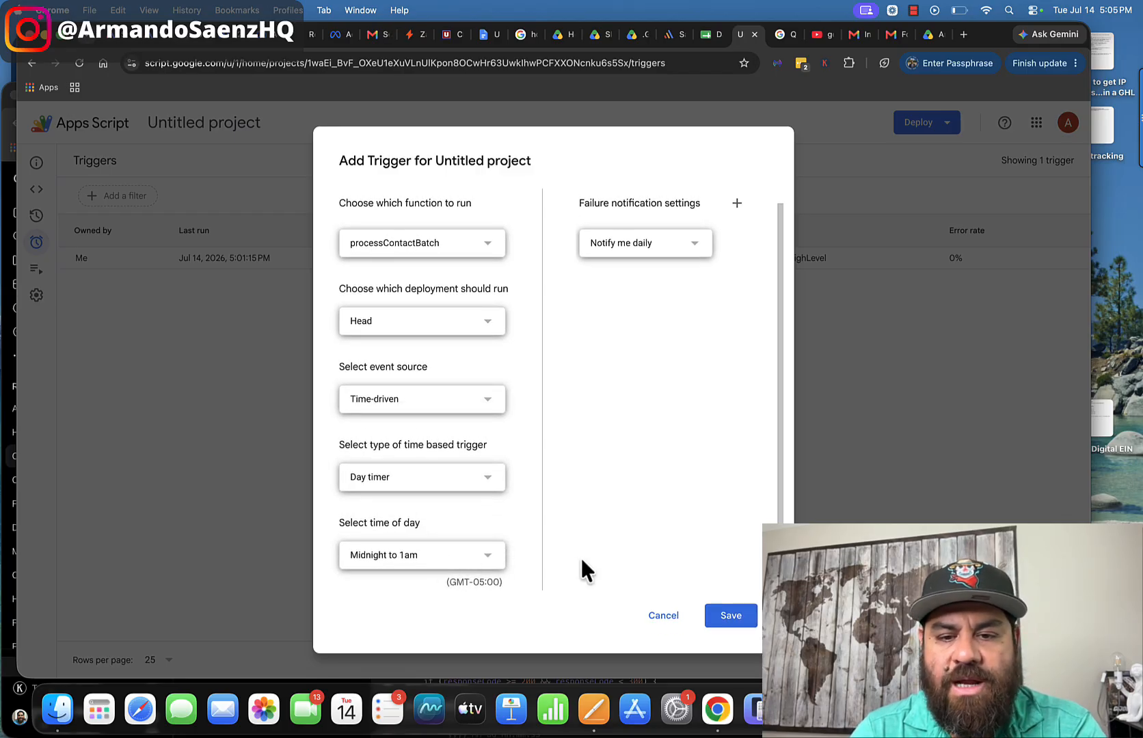
pyautogui.click(726, 616)
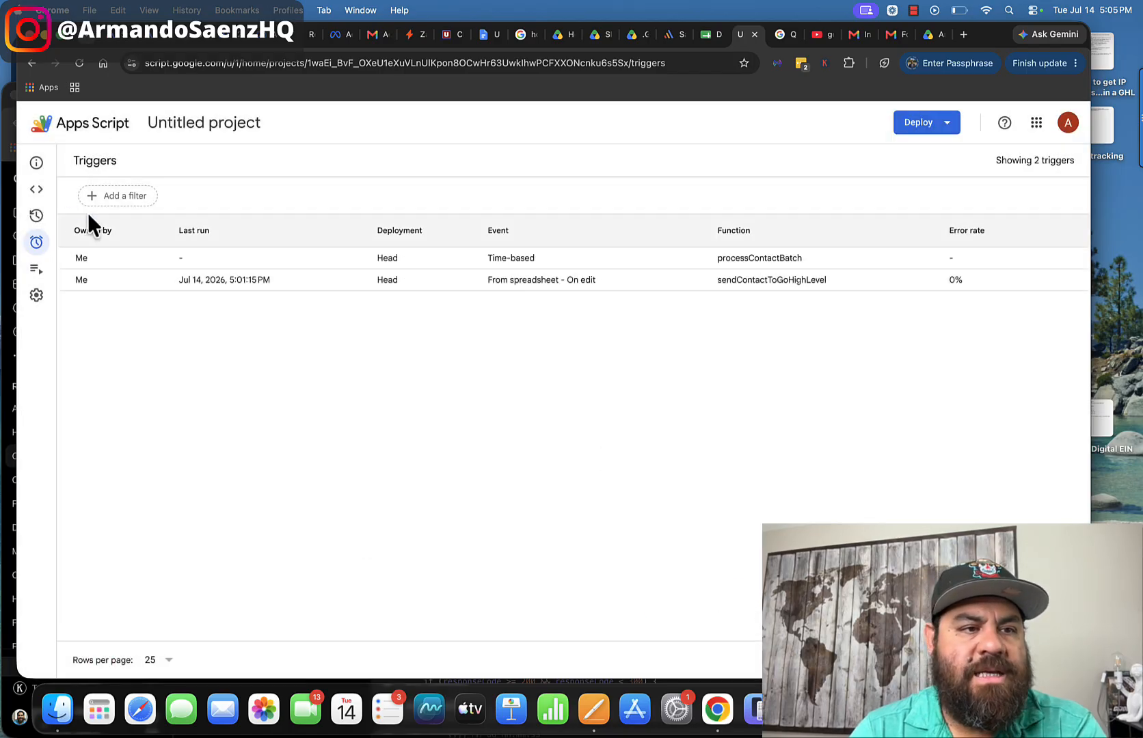
# Return to the script's code and switch to the Database Contacts sheet.
pyautogui.click(38, 189)
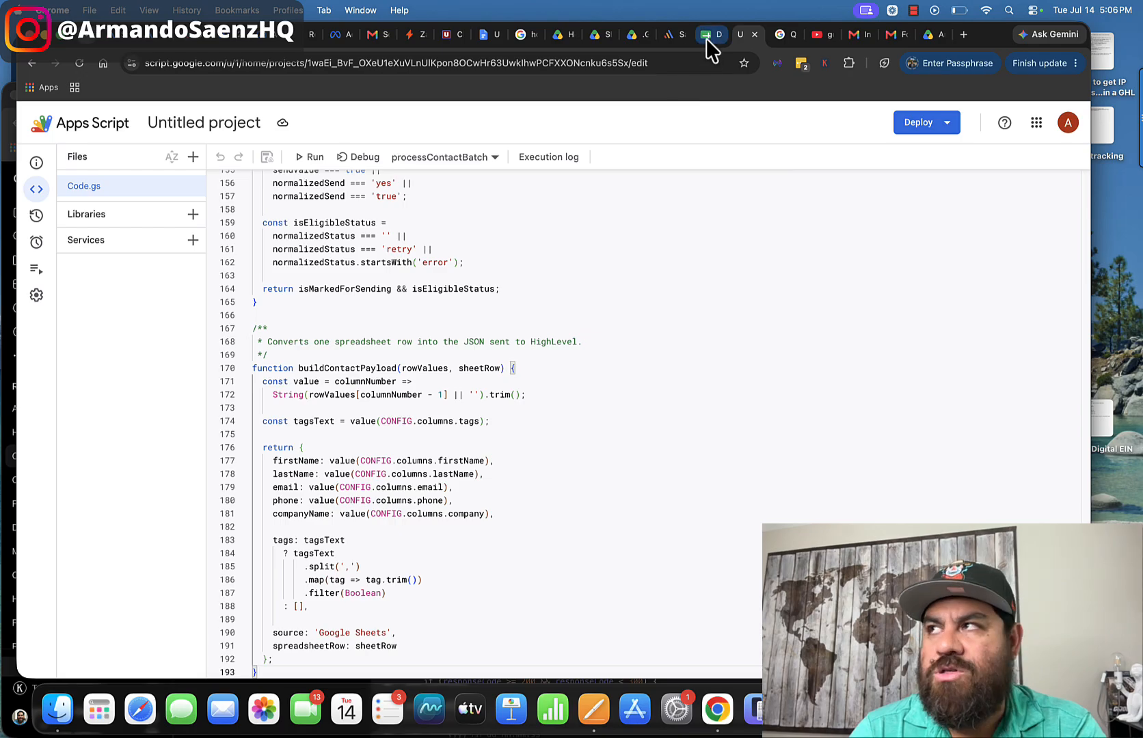
pyautogui.click(708, 38)
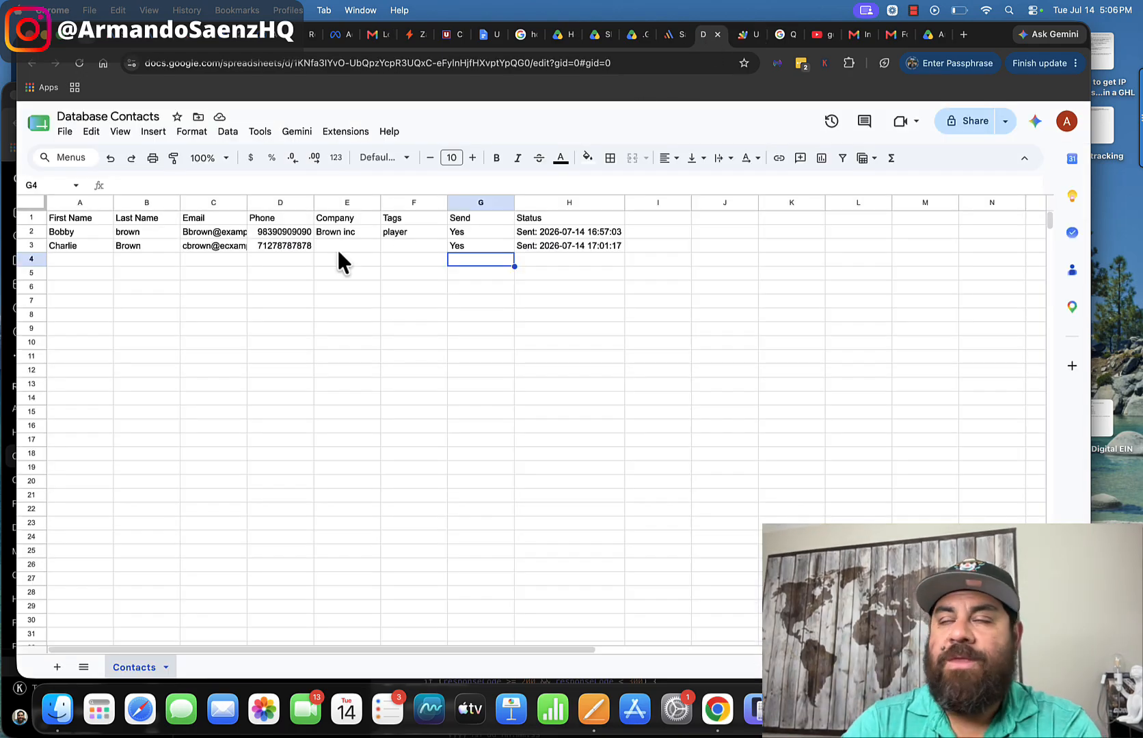